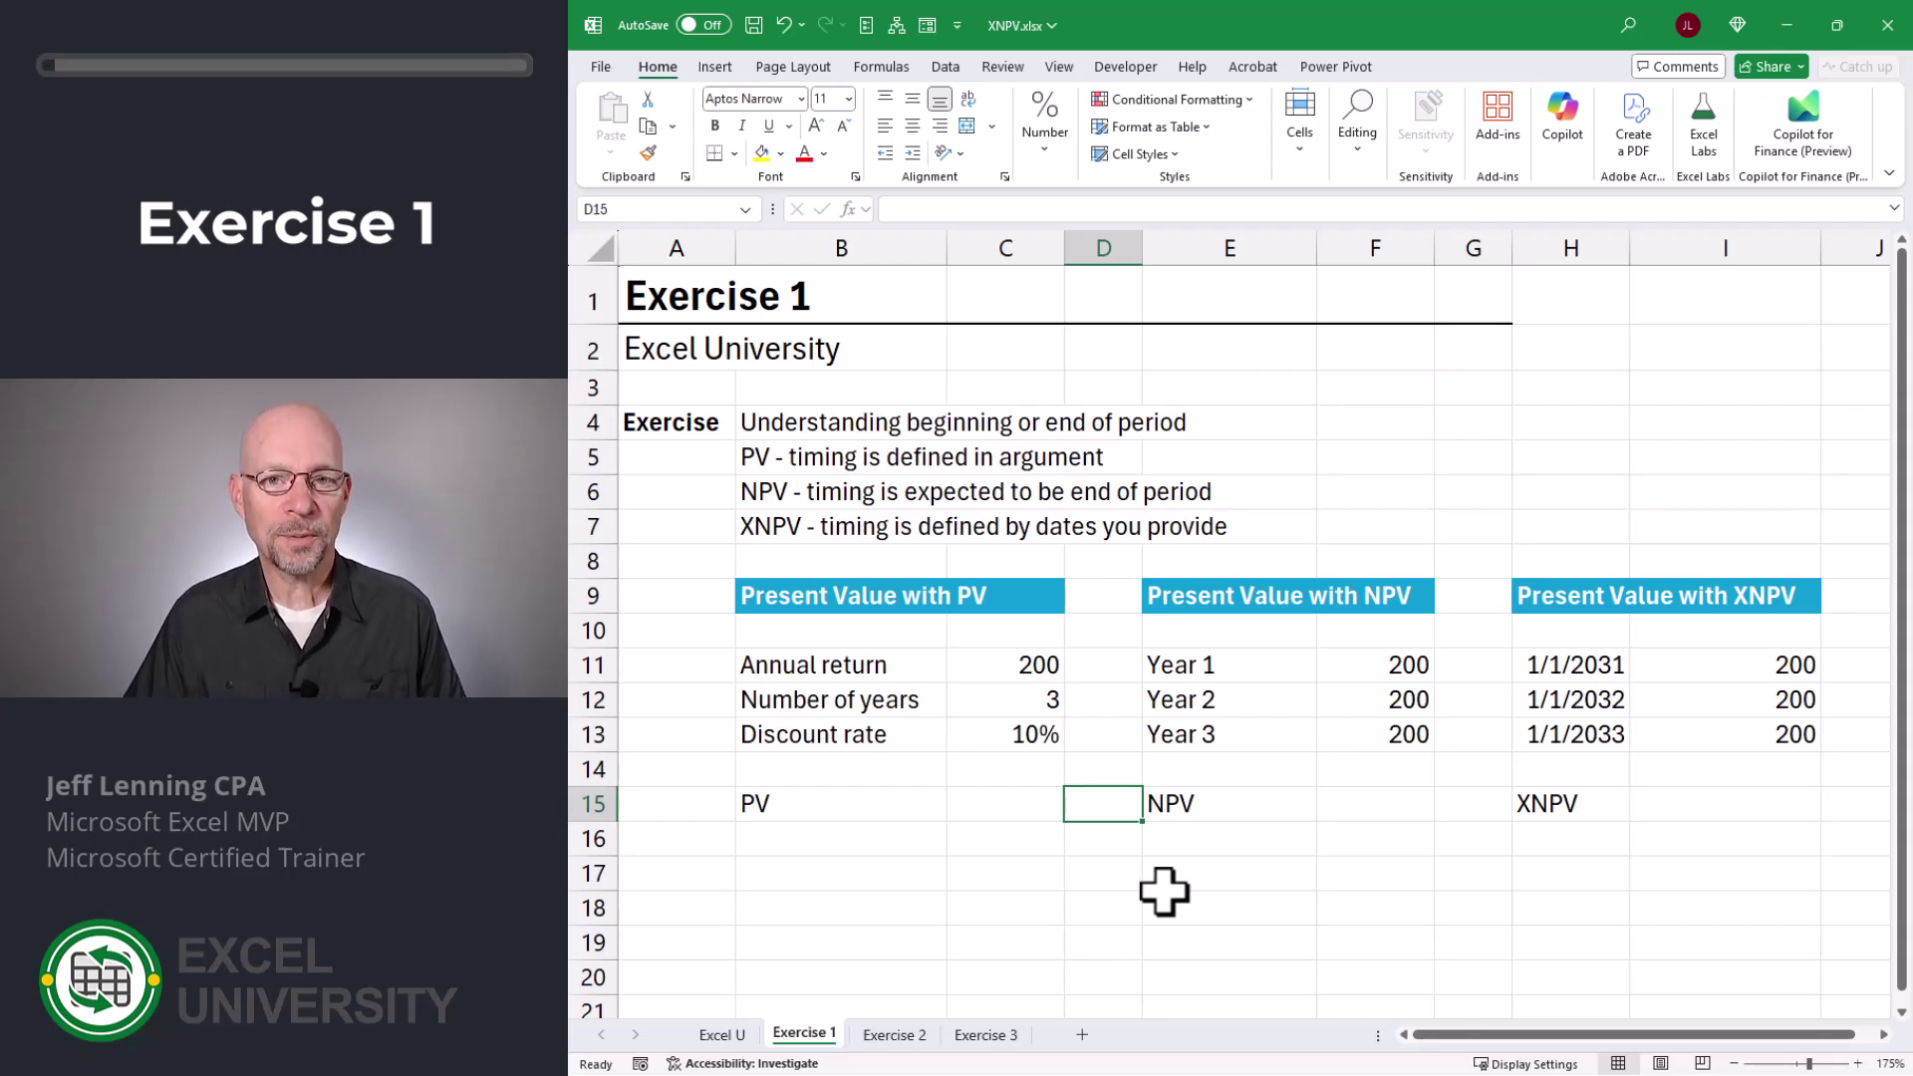
Step: Enter =PV(C13,C12,C11) in C15 using rate, years and annual return
key(Left)
text(=pv)
key(Tab)
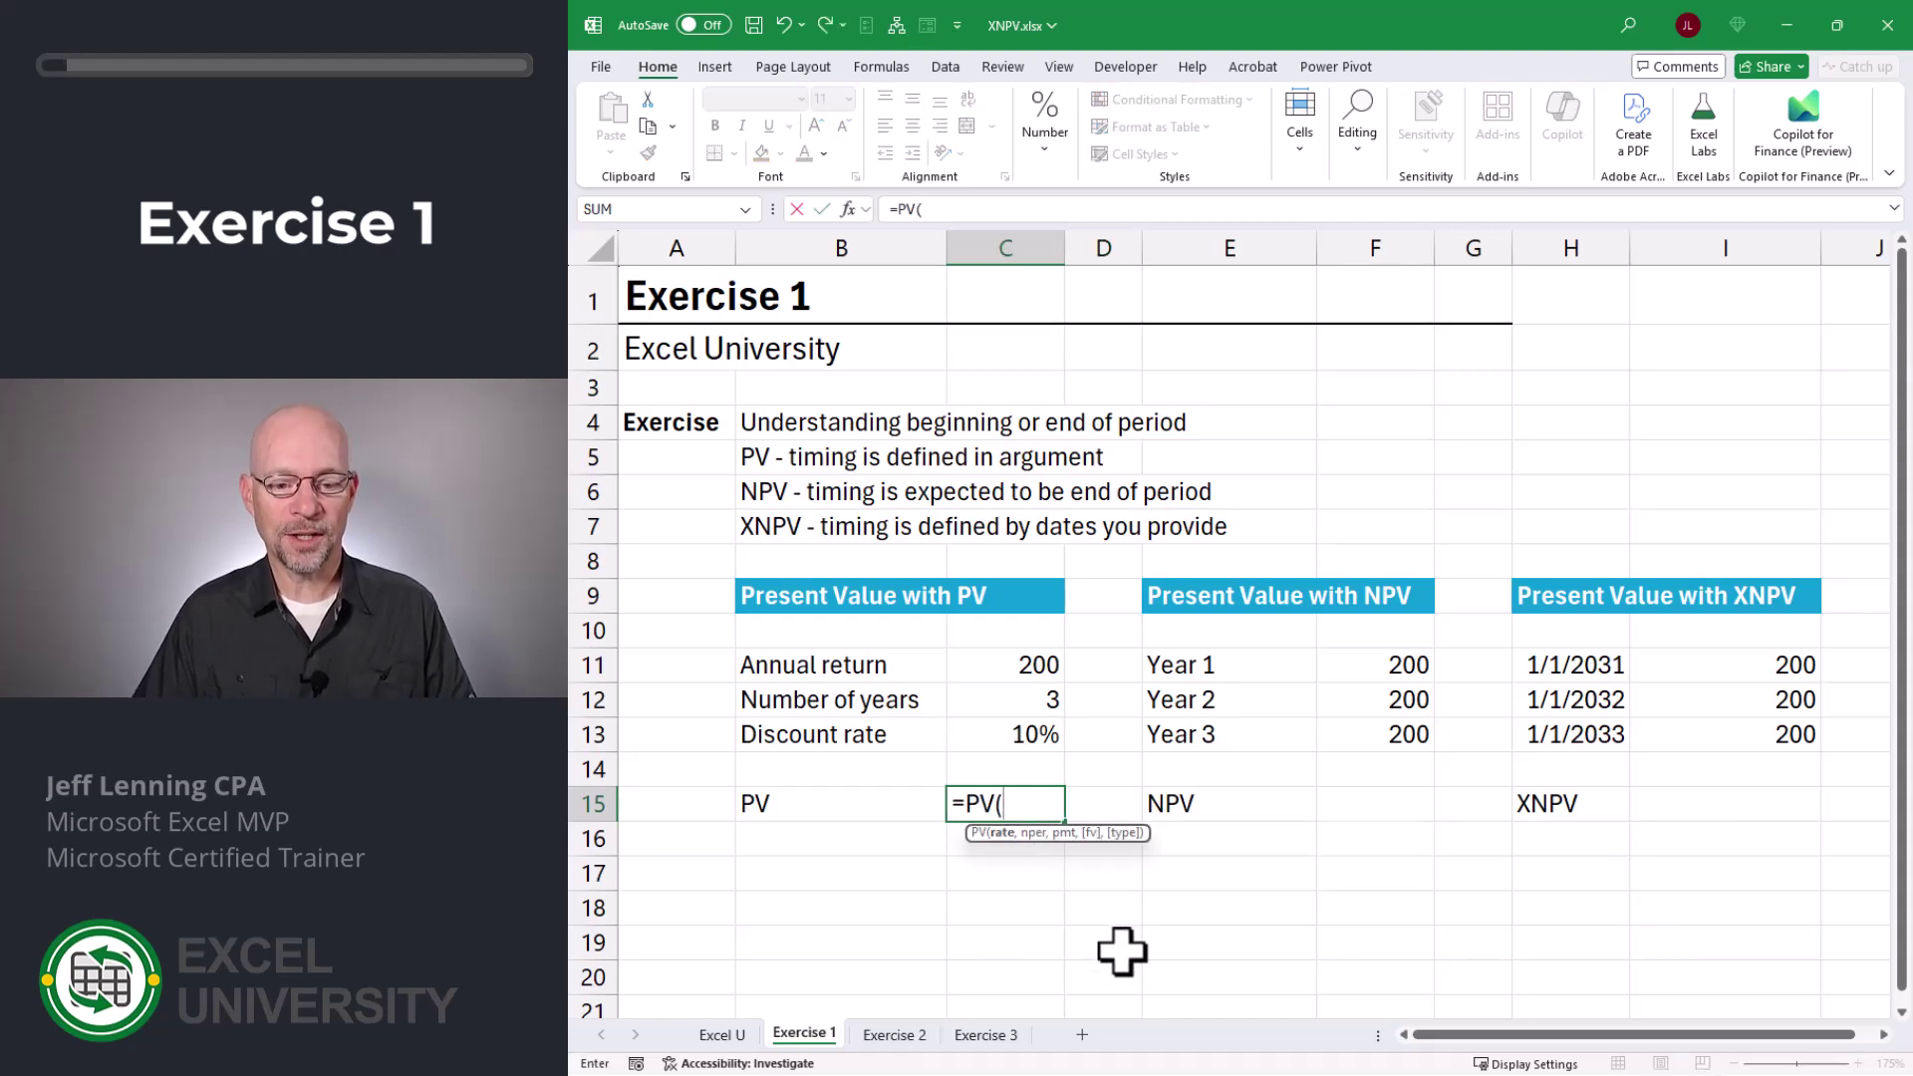
click(992, 735)
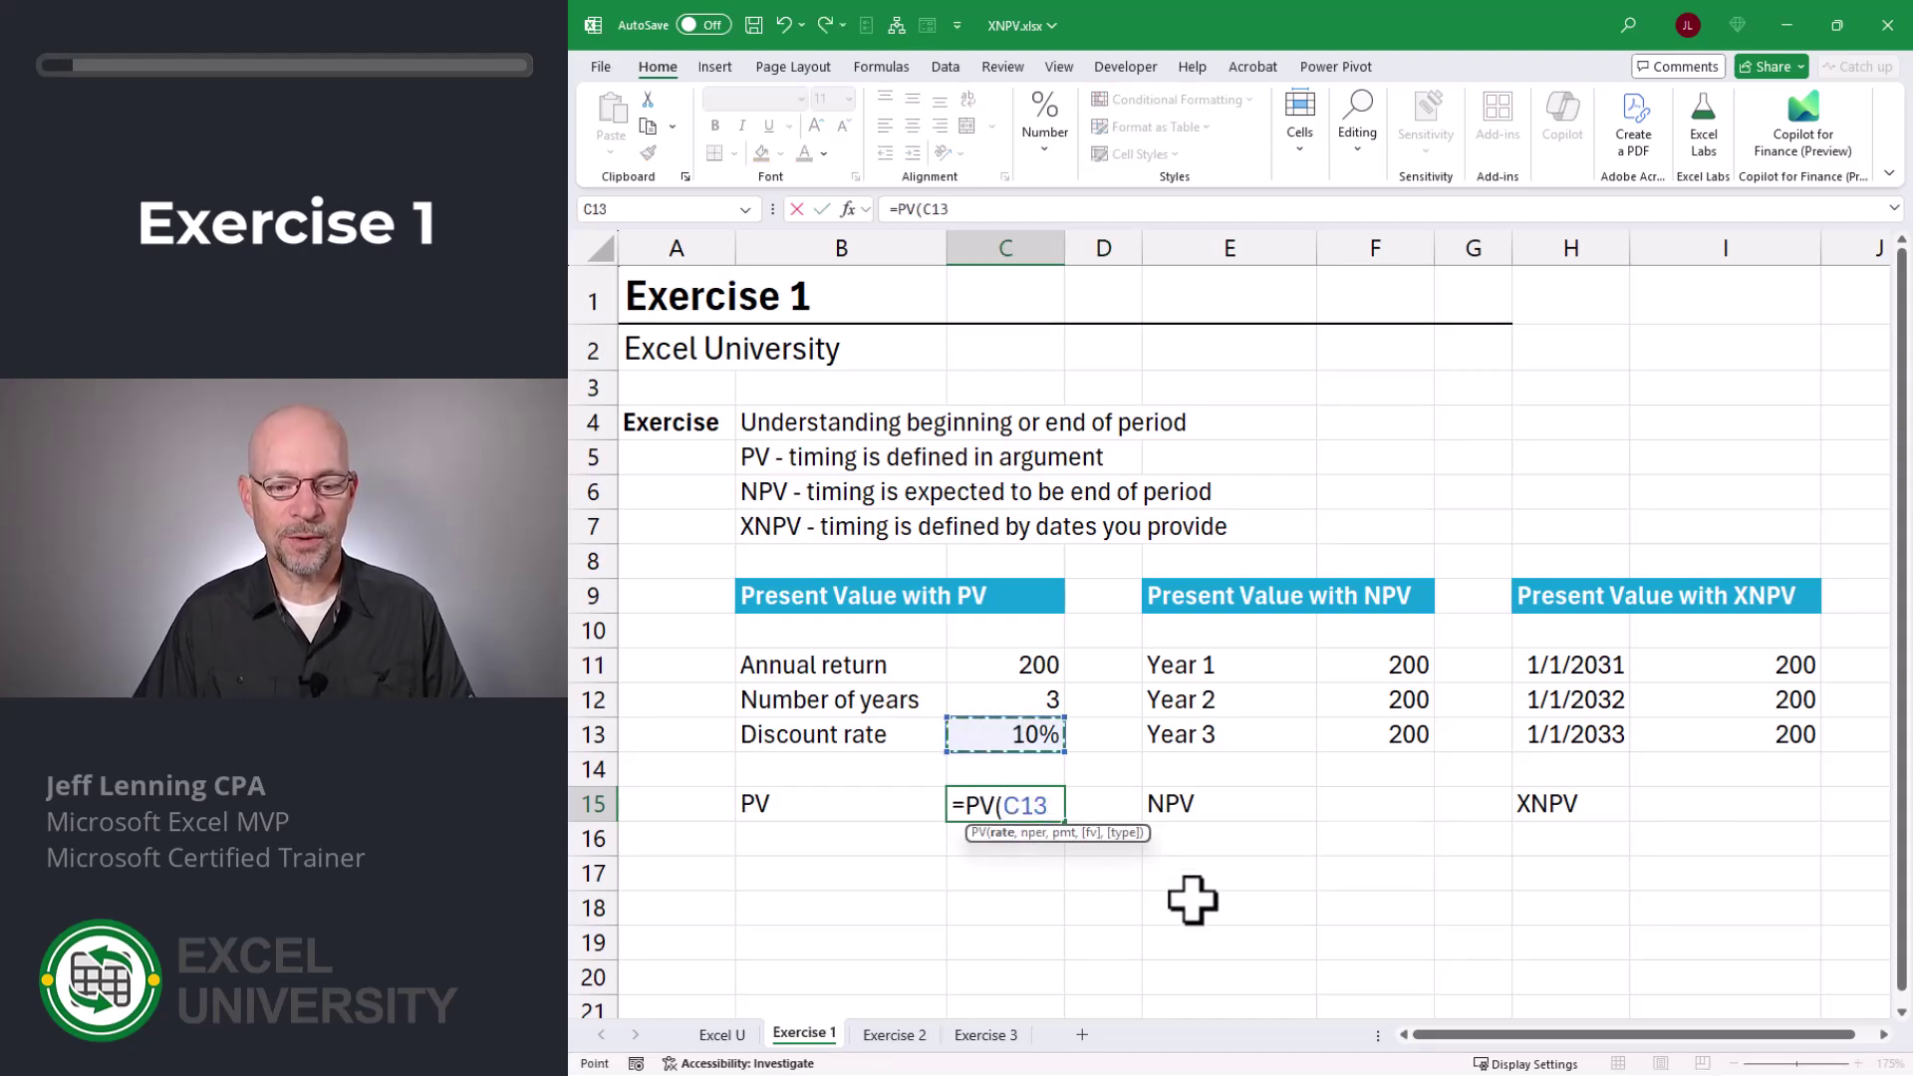
text(,)
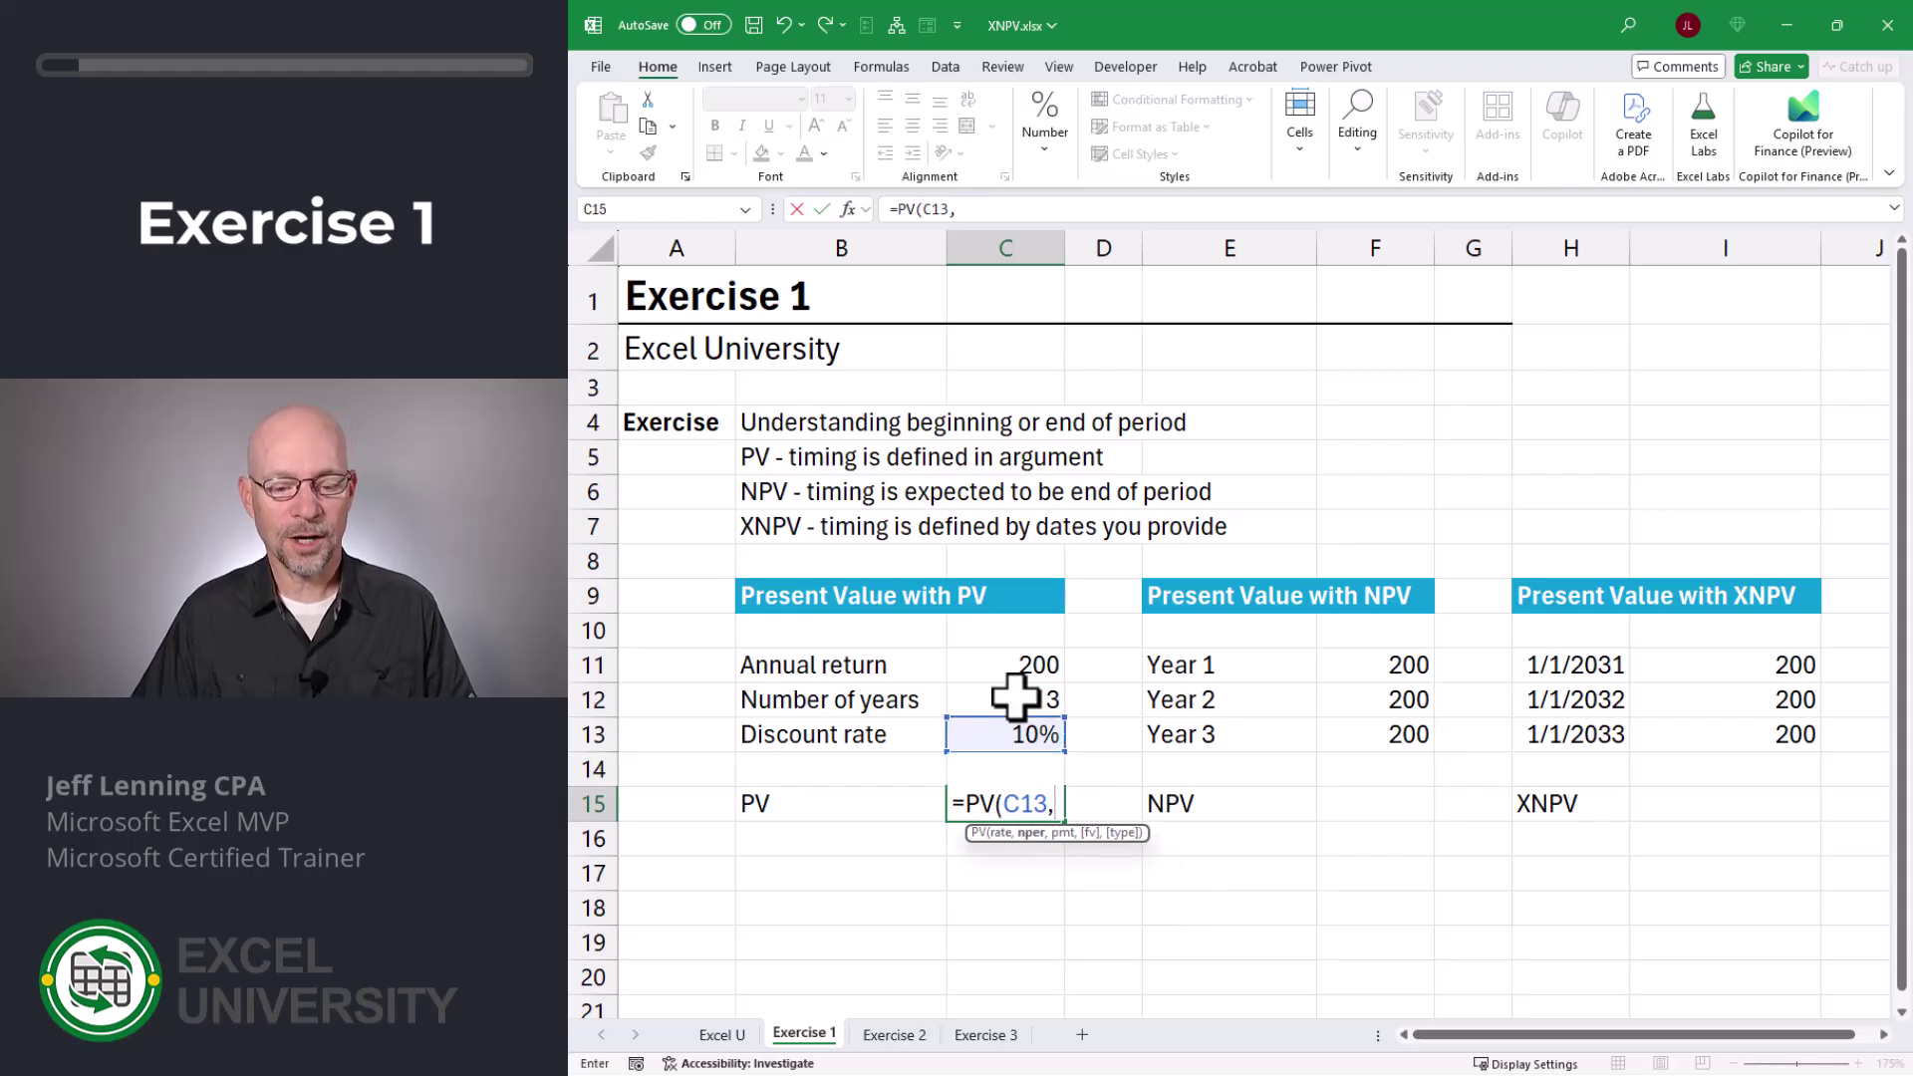
click(1014, 698)
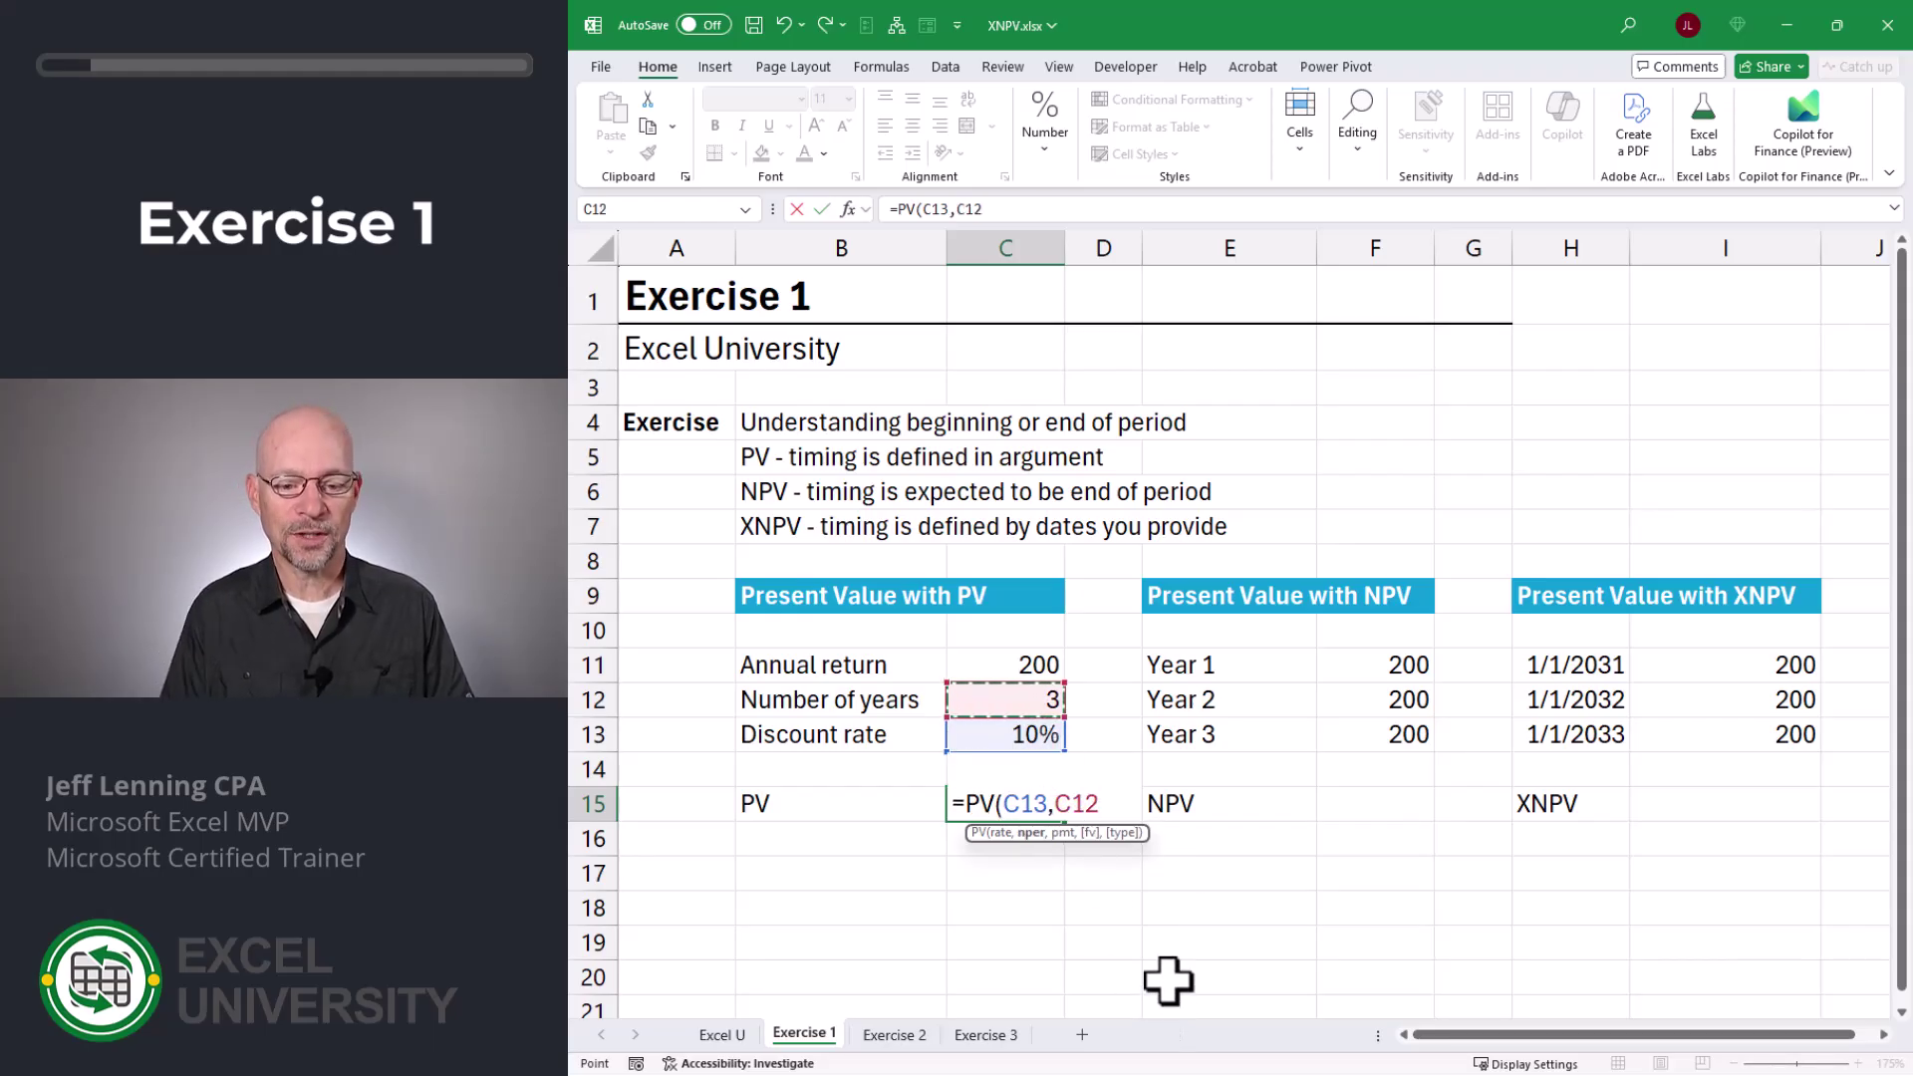
text(,)
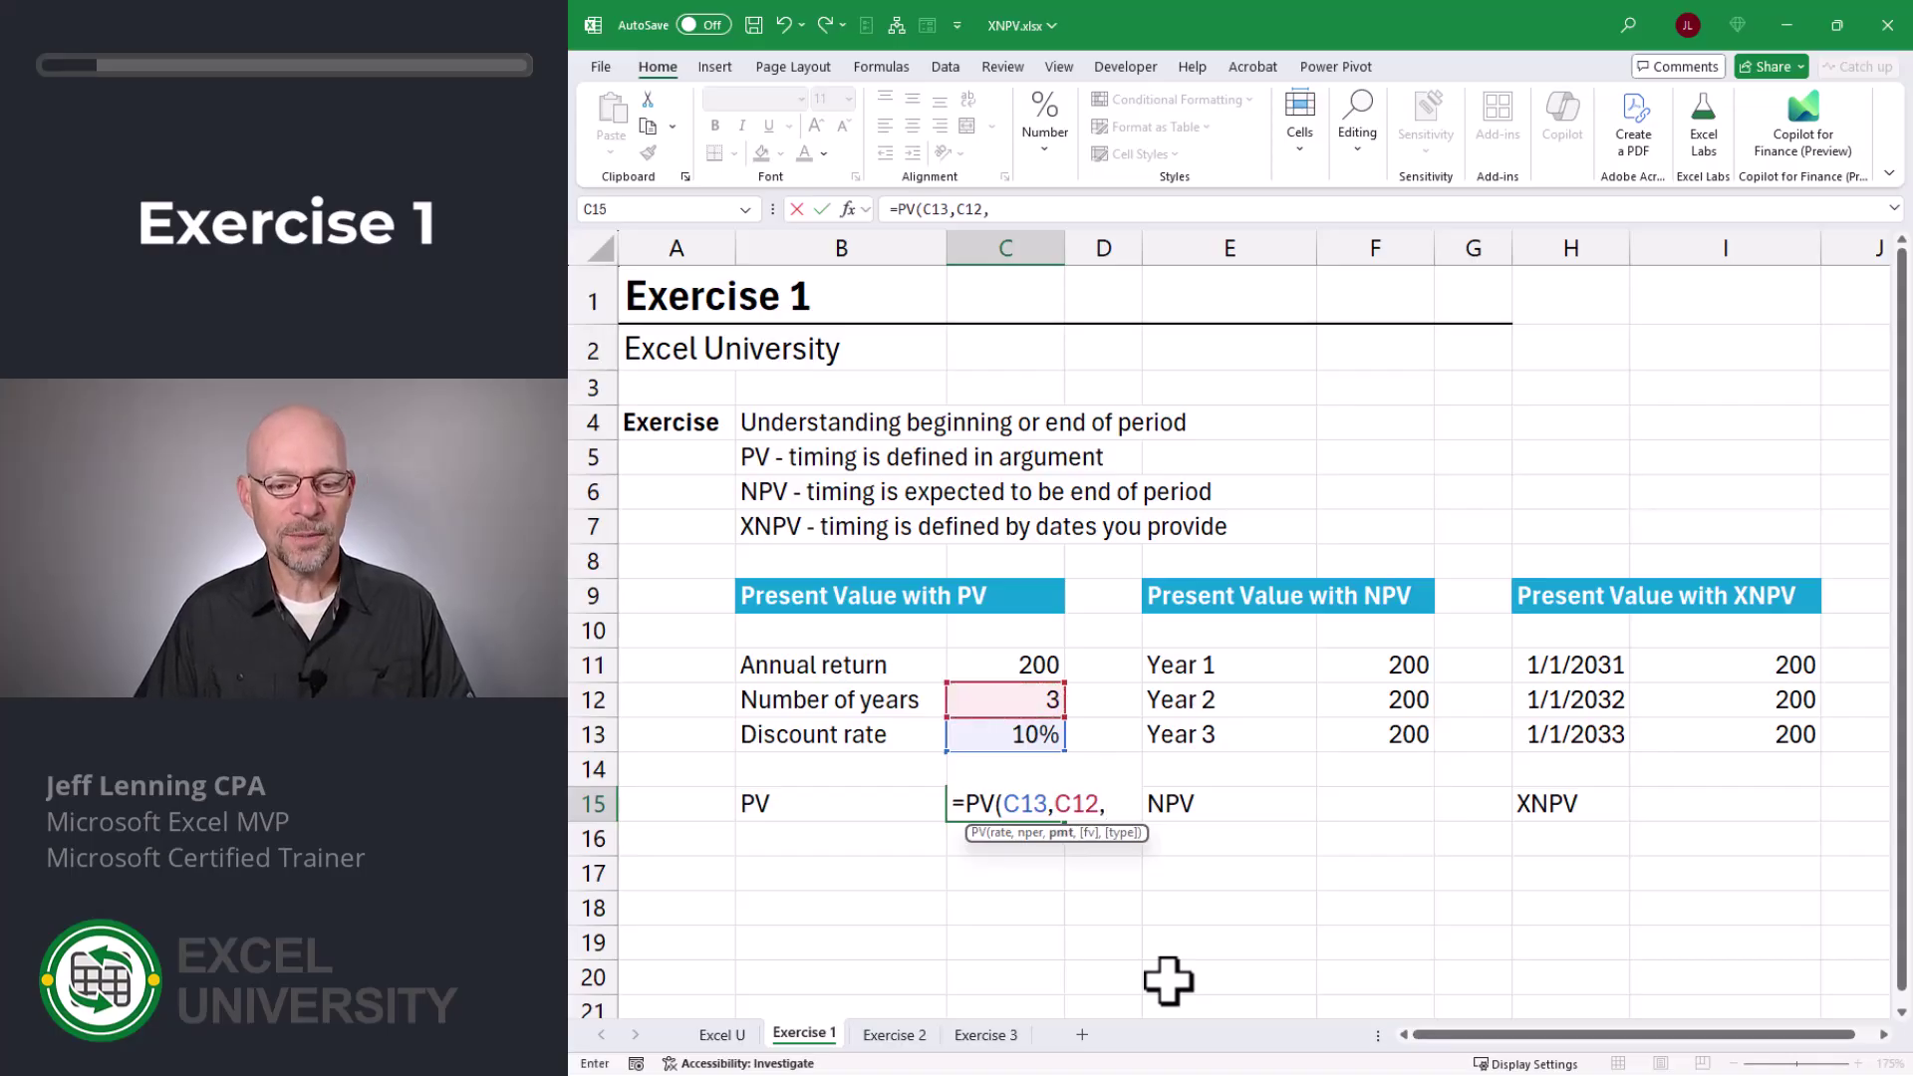
click(1012, 669)
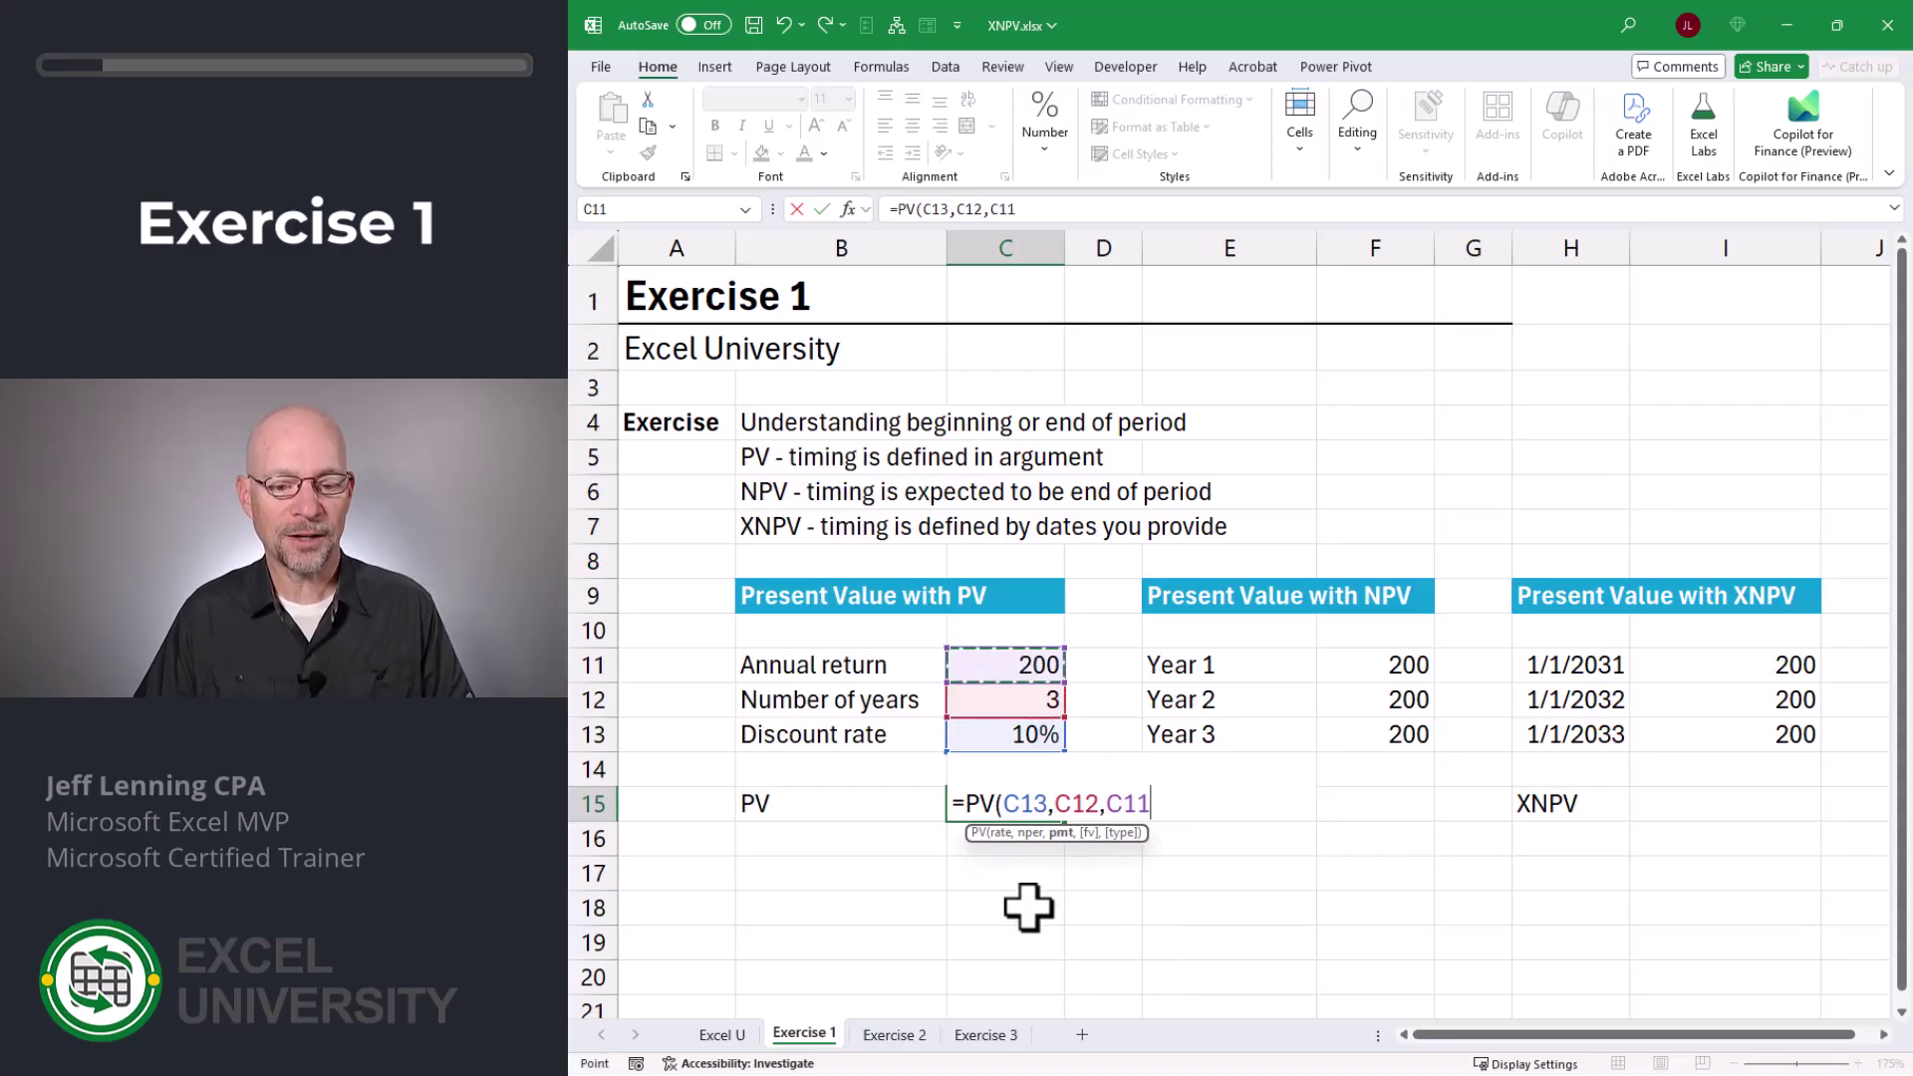
text())
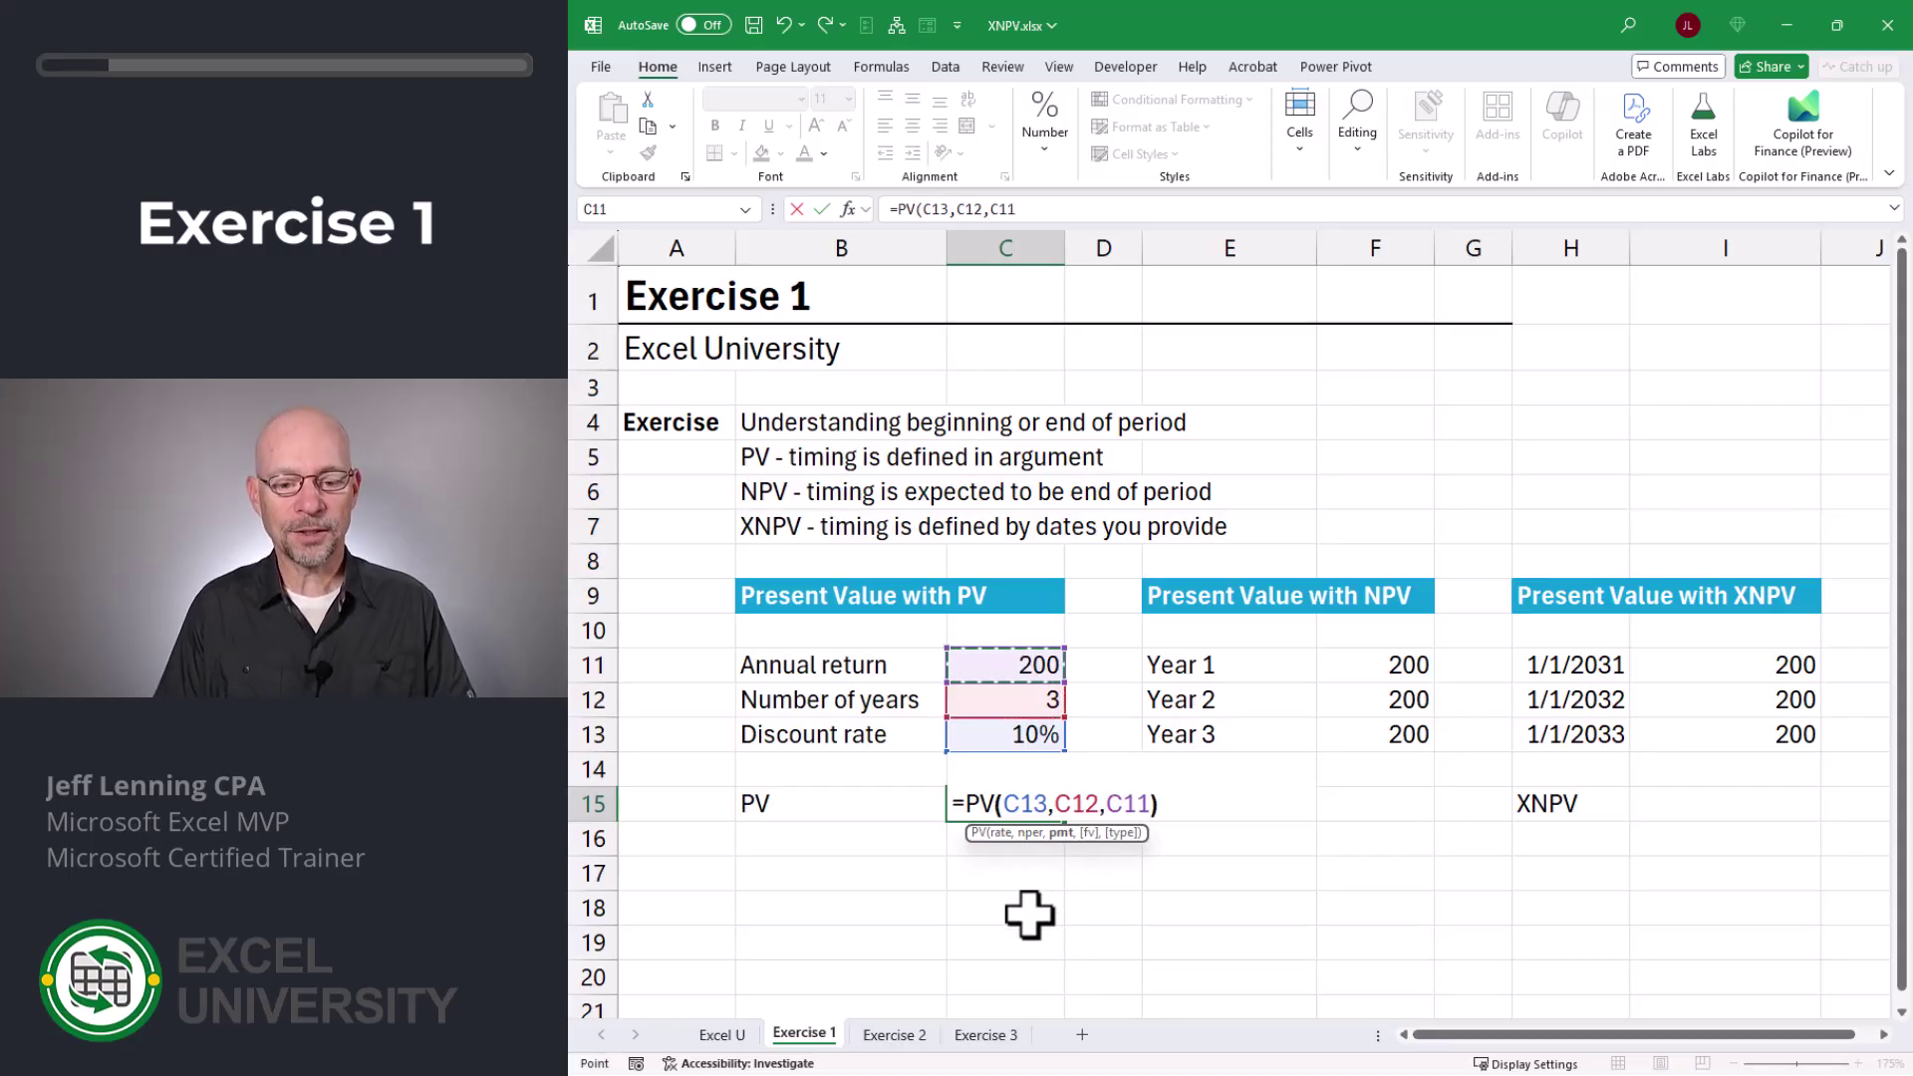
key(Return)
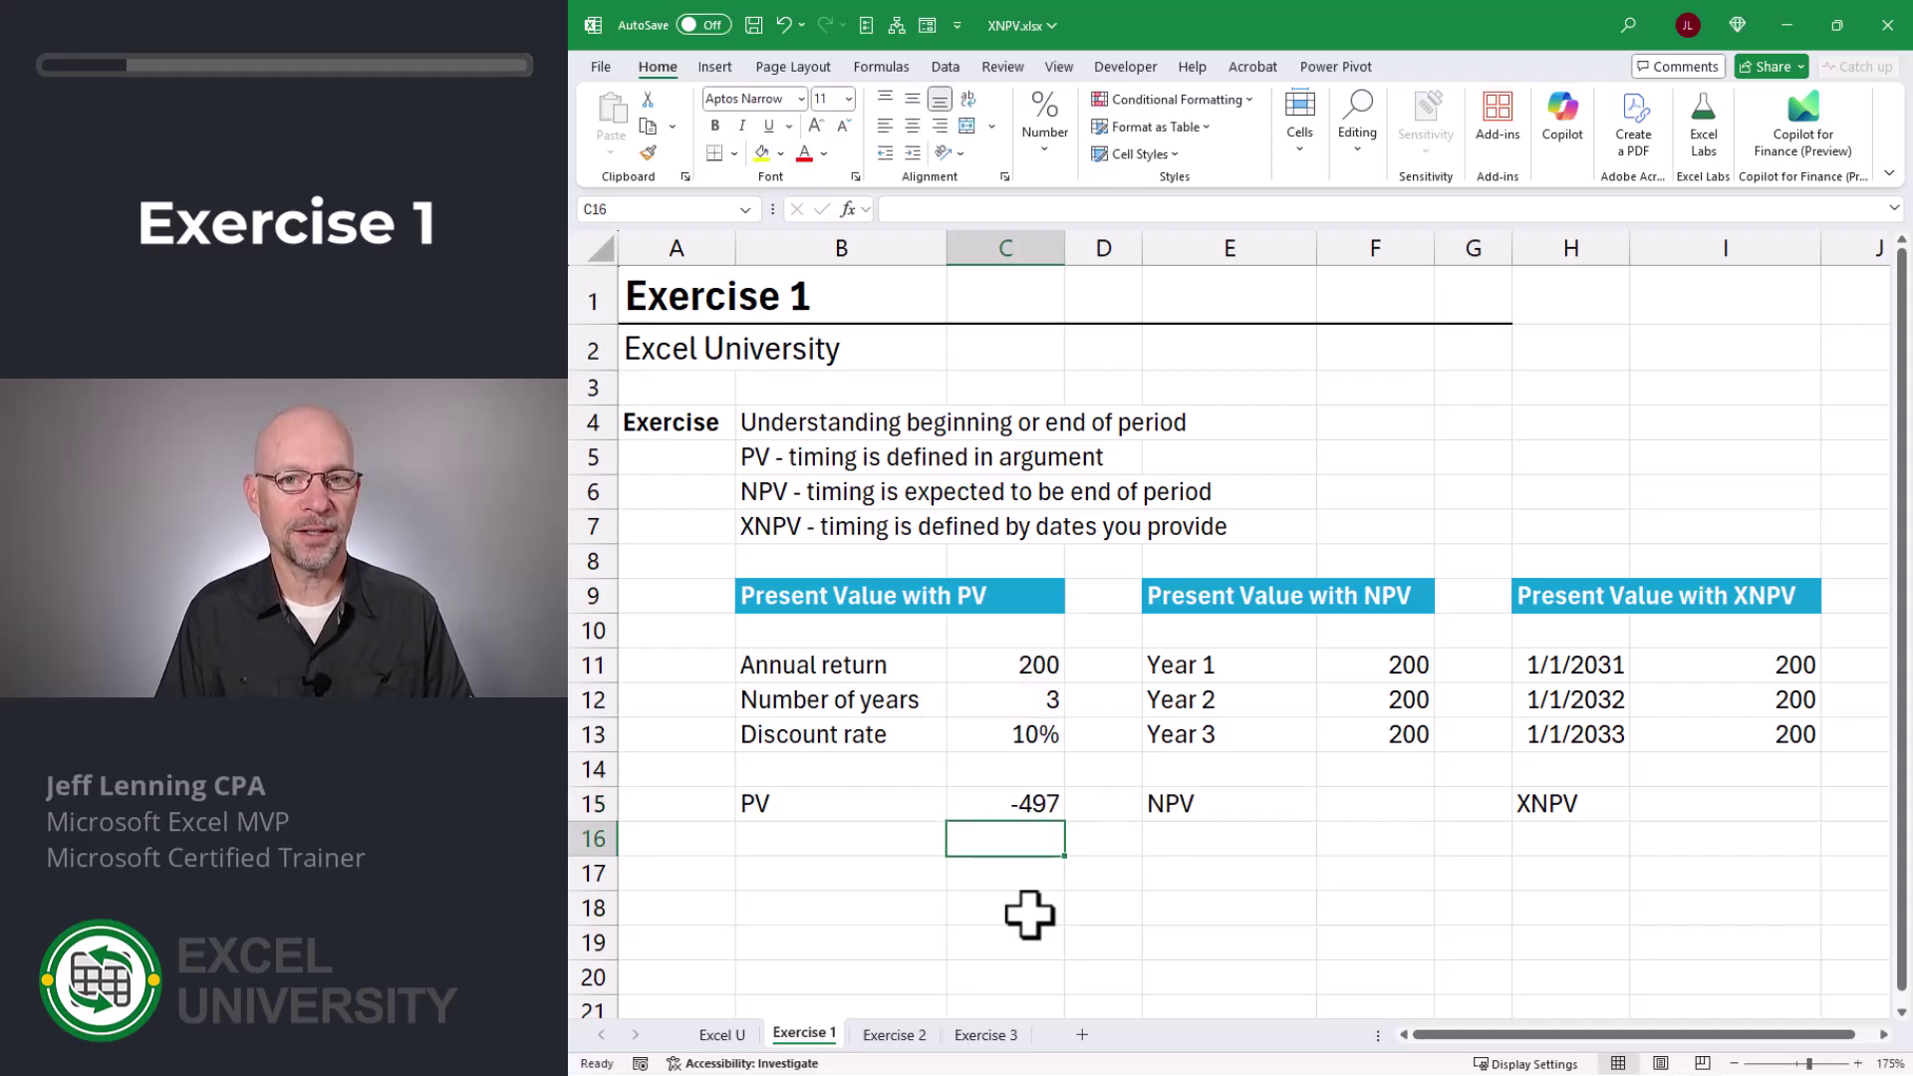
Step: Negate the formula to =-PV(C13,C12,C11) so C15 shows a positive 497
key(Up)
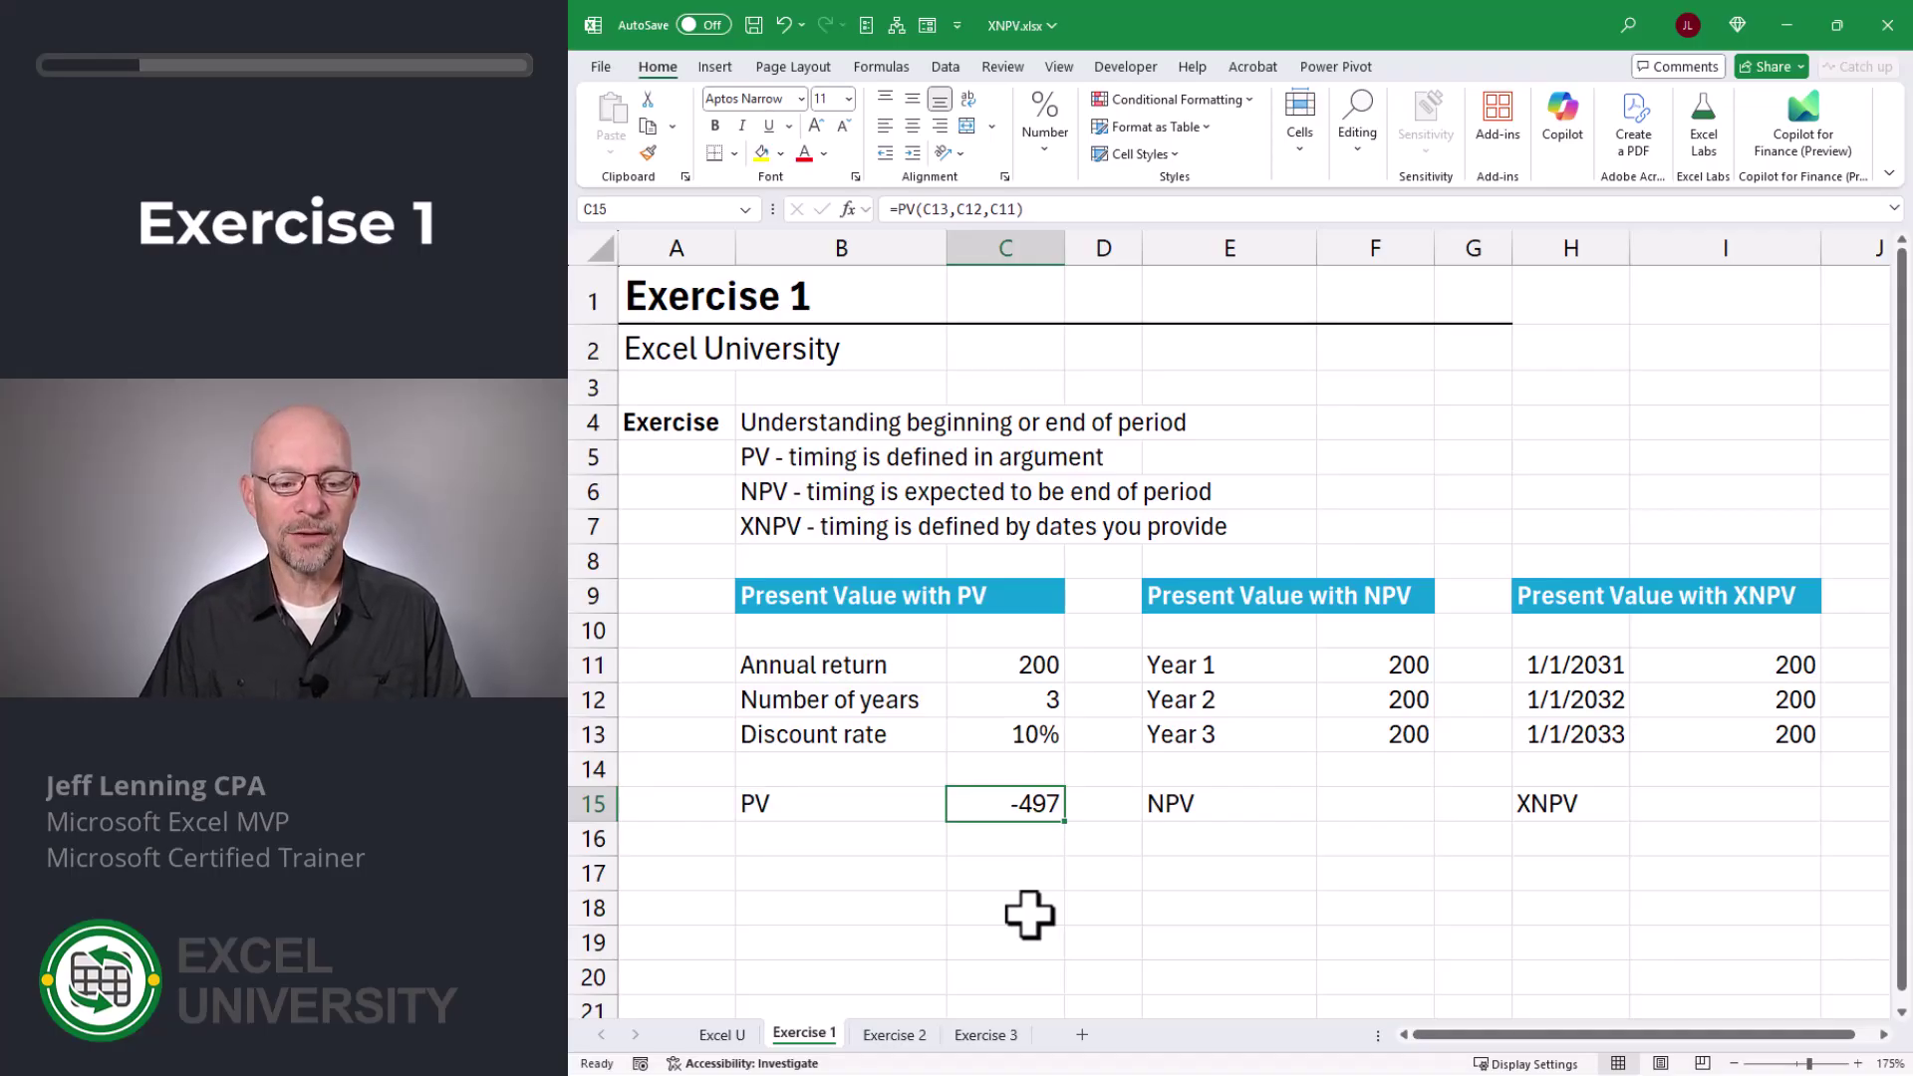
key(F2)
key(Home)
key(Right)
text(-)
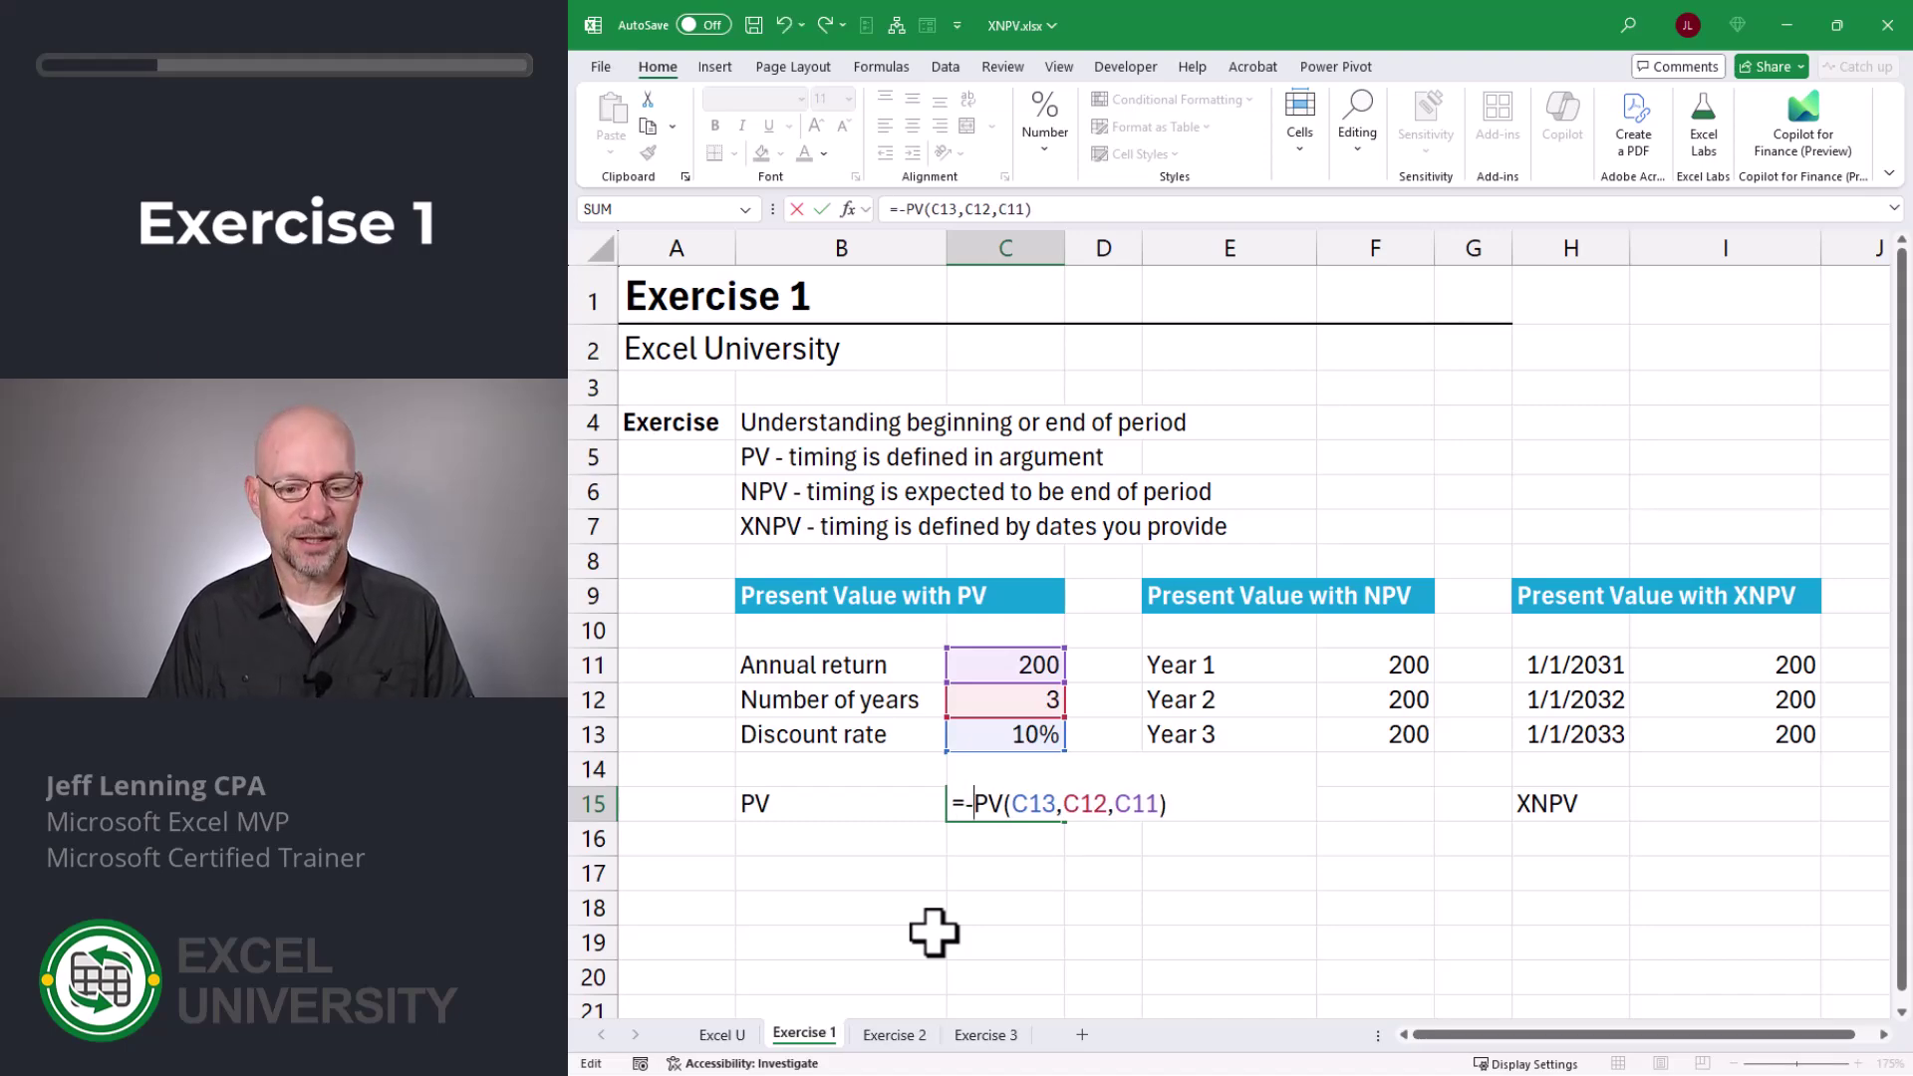
key(Return)
key(Up)
key(Right)
key(Right)
key(Right)
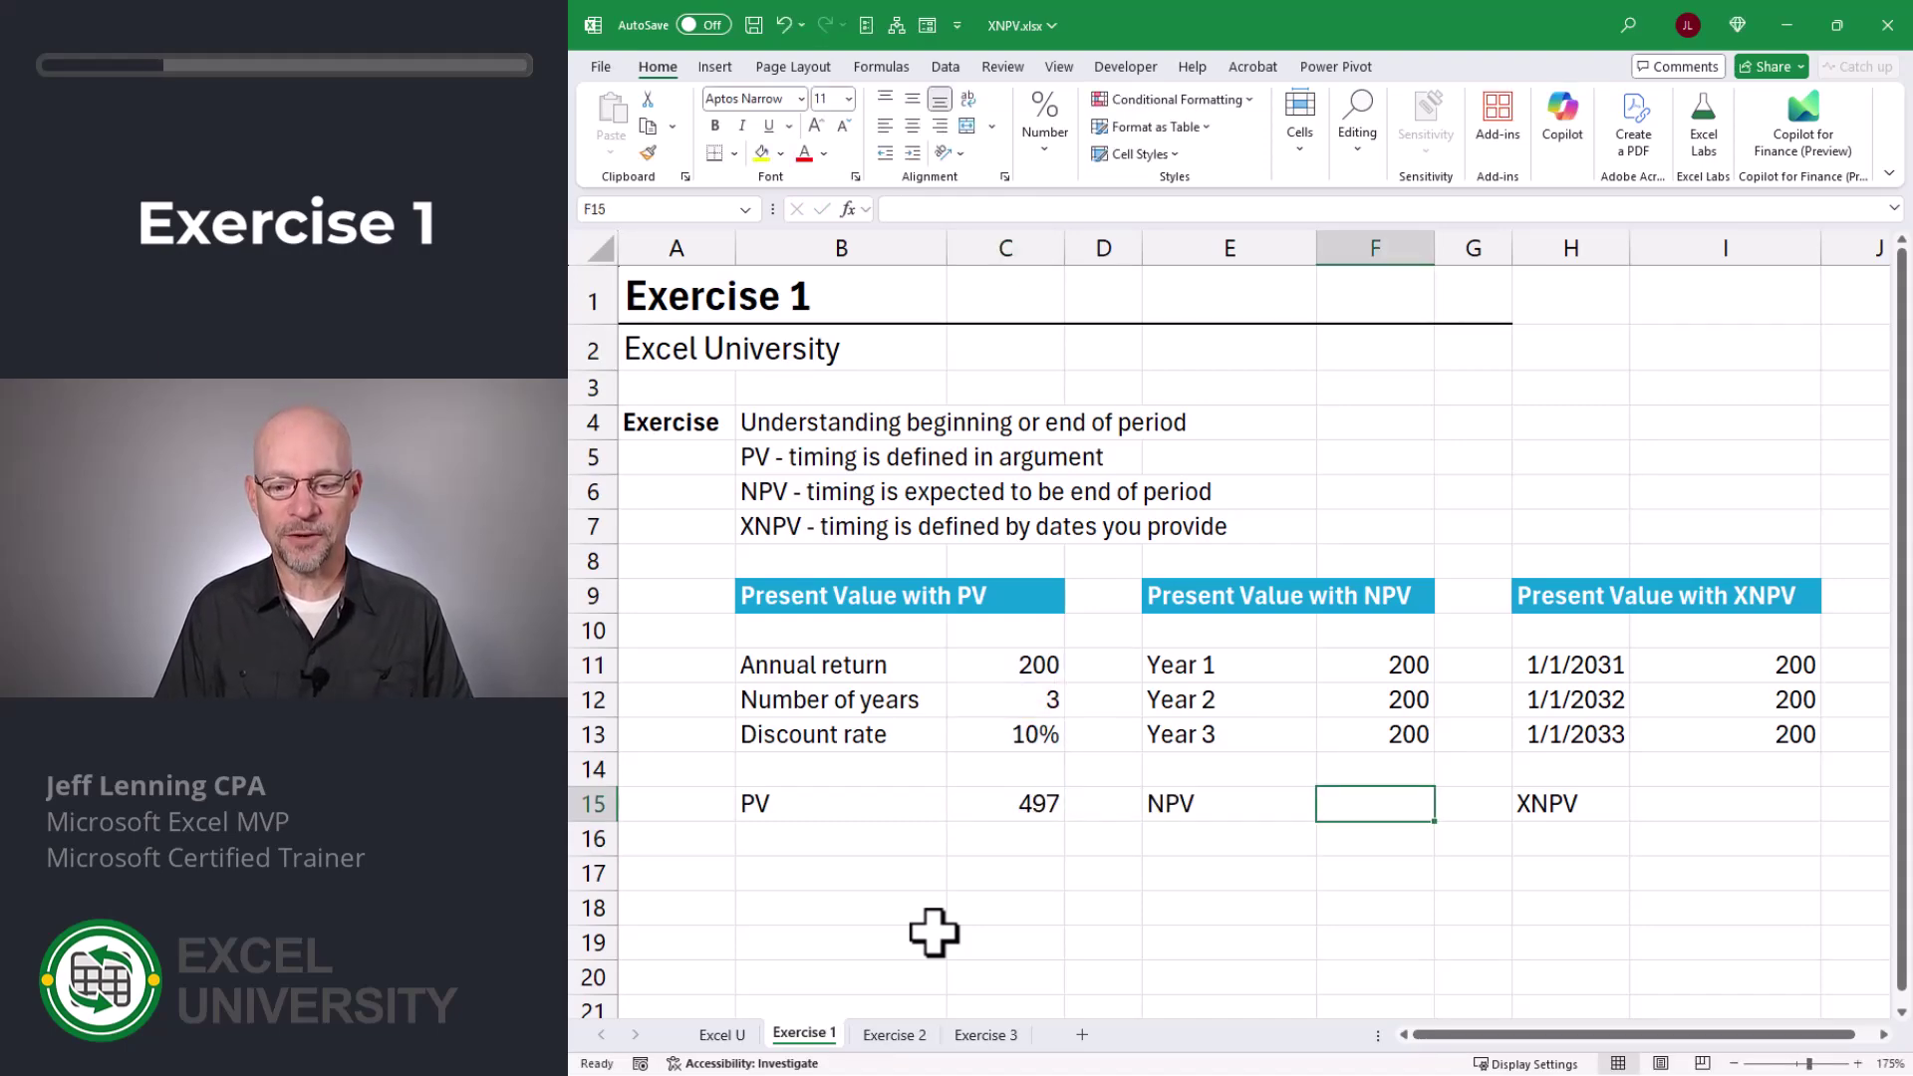
Step: Enter =NPV(C13,F11:F13) in F15, returning 497
text(=npv)
key(Tab)
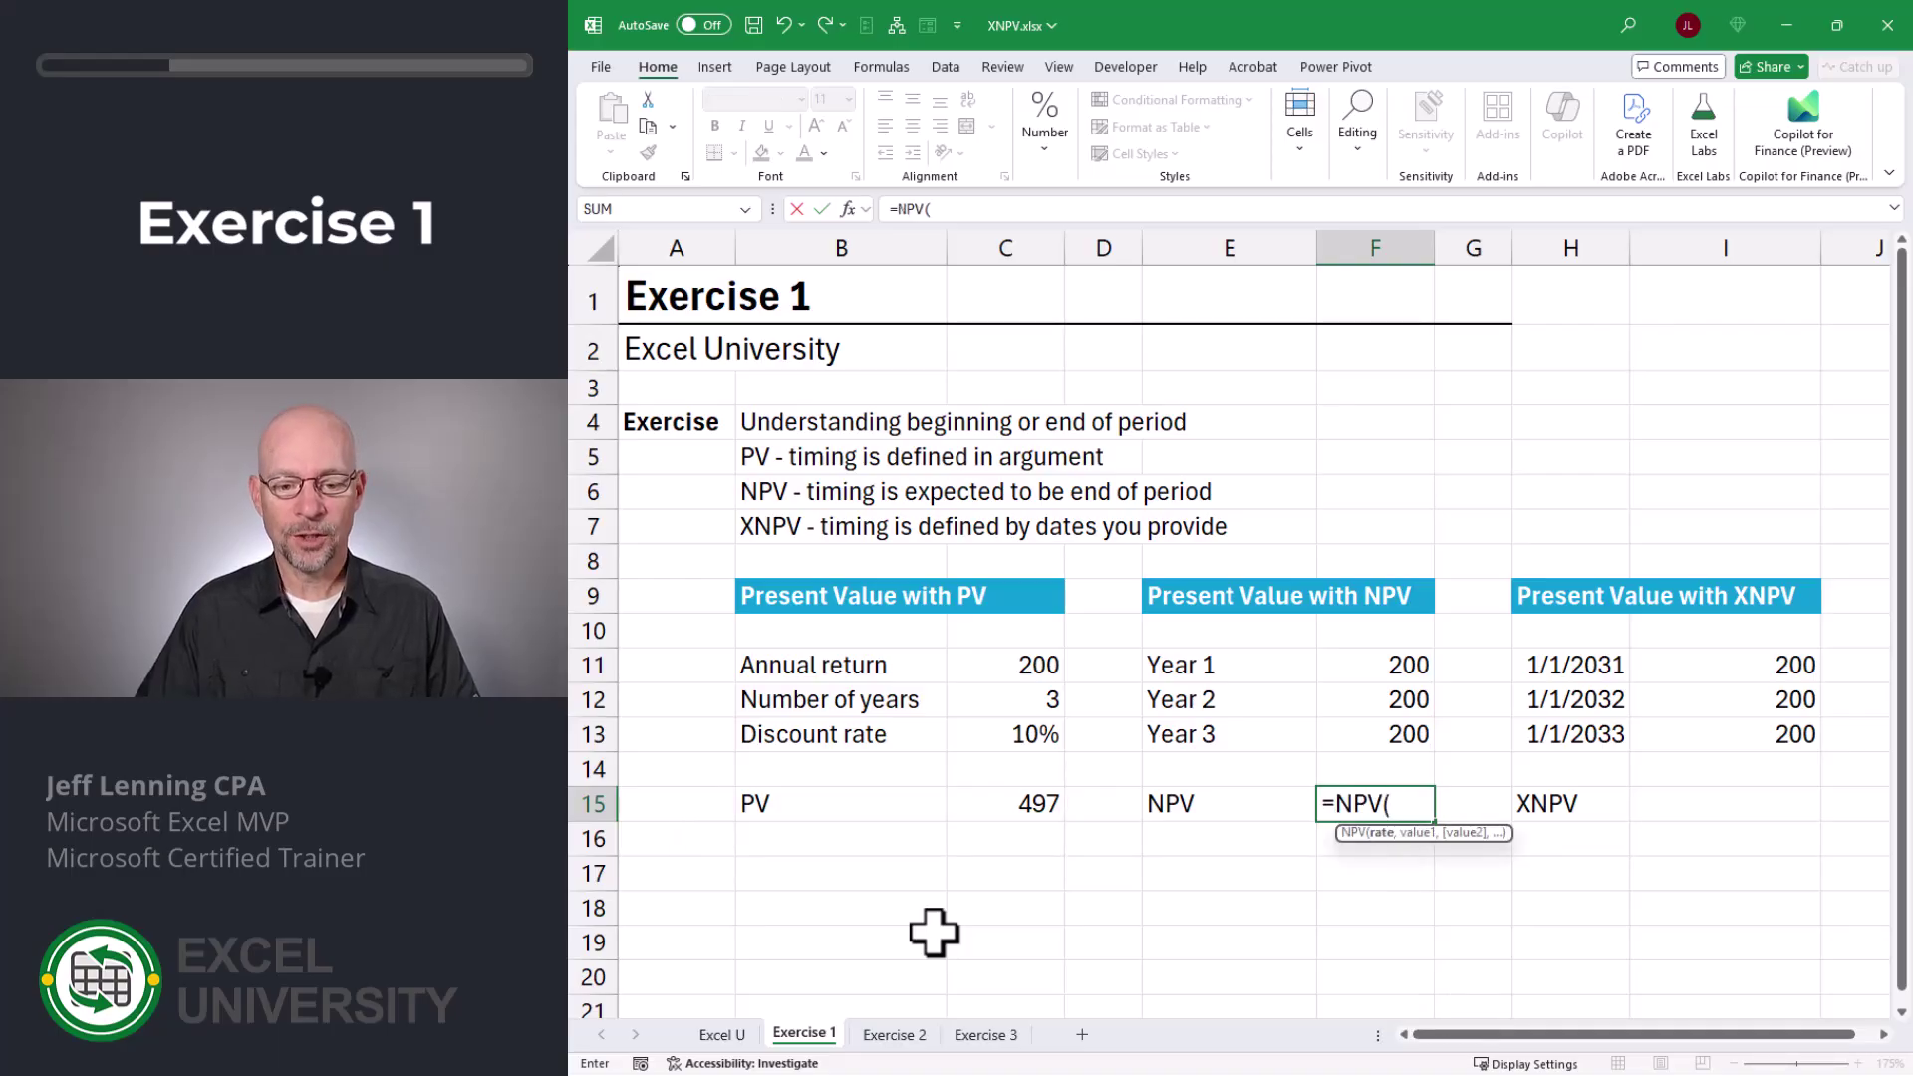
click(996, 735)
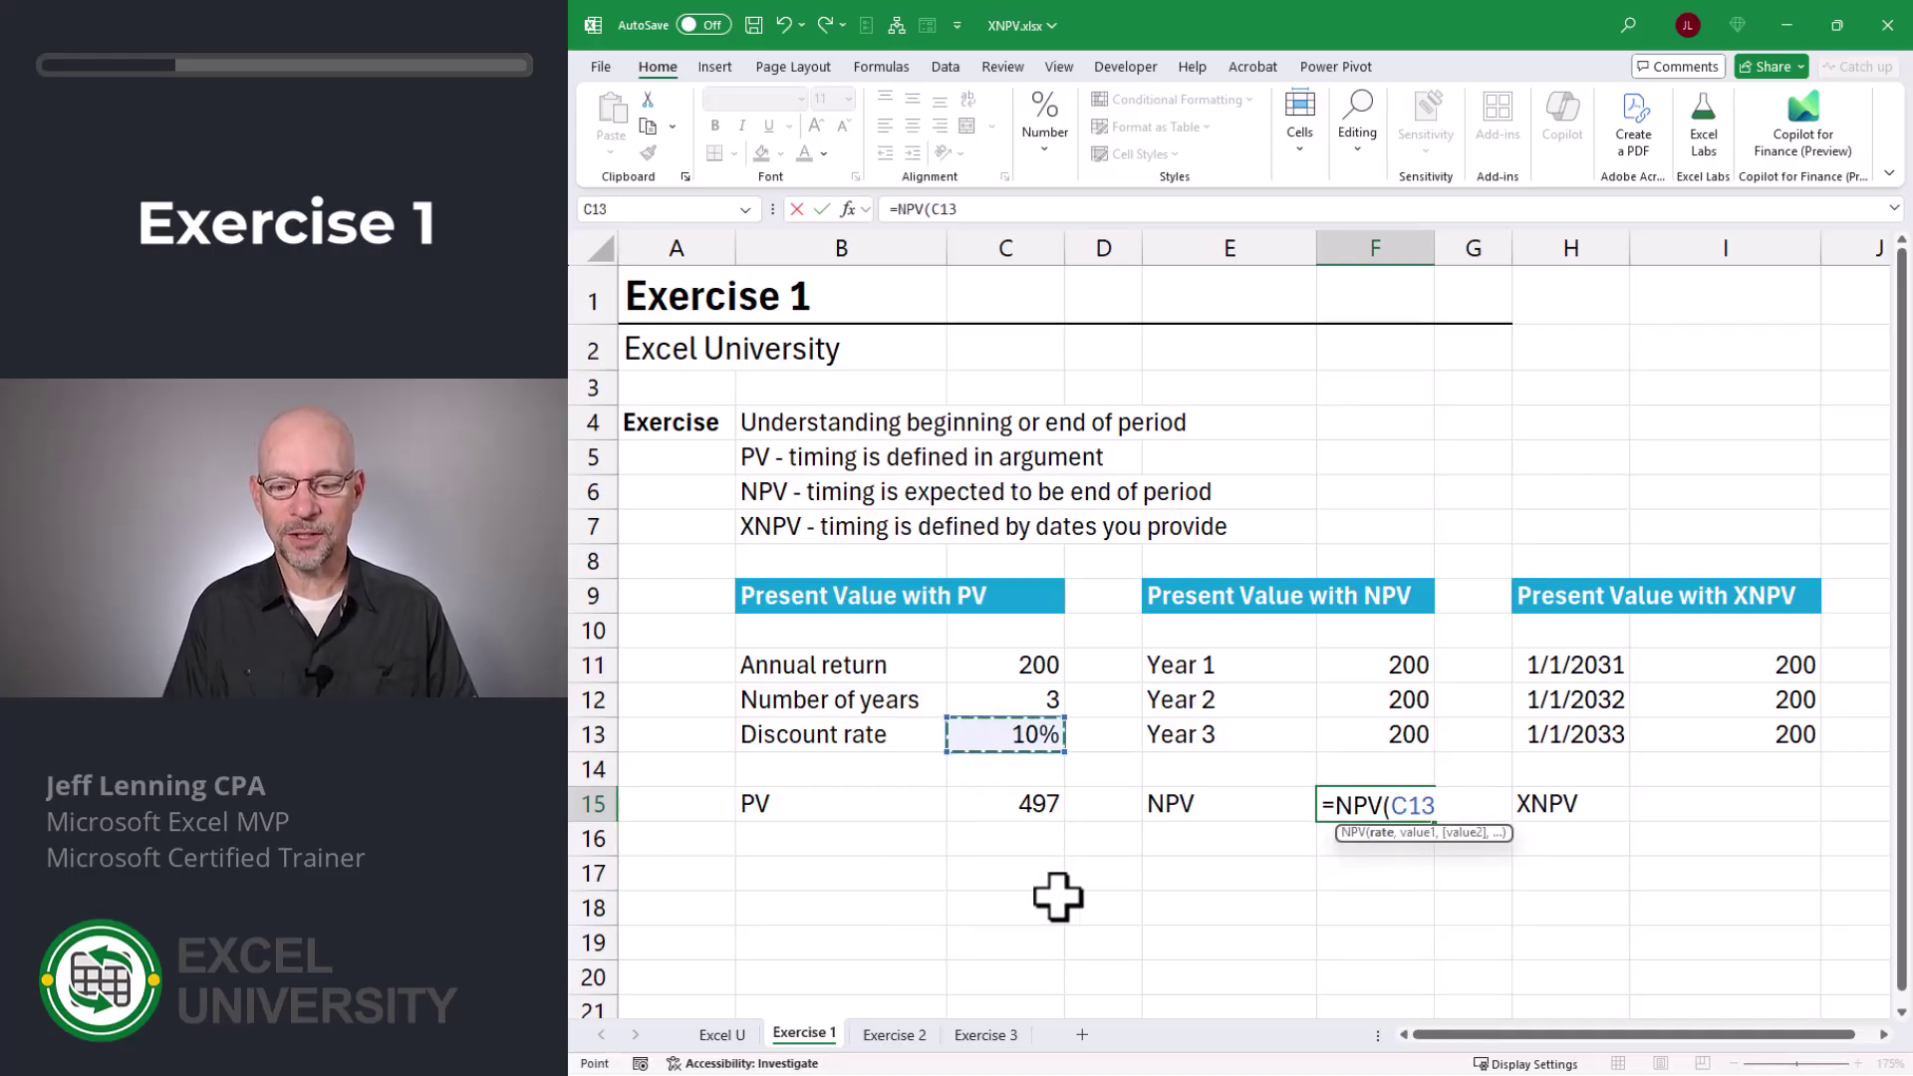
text(,)
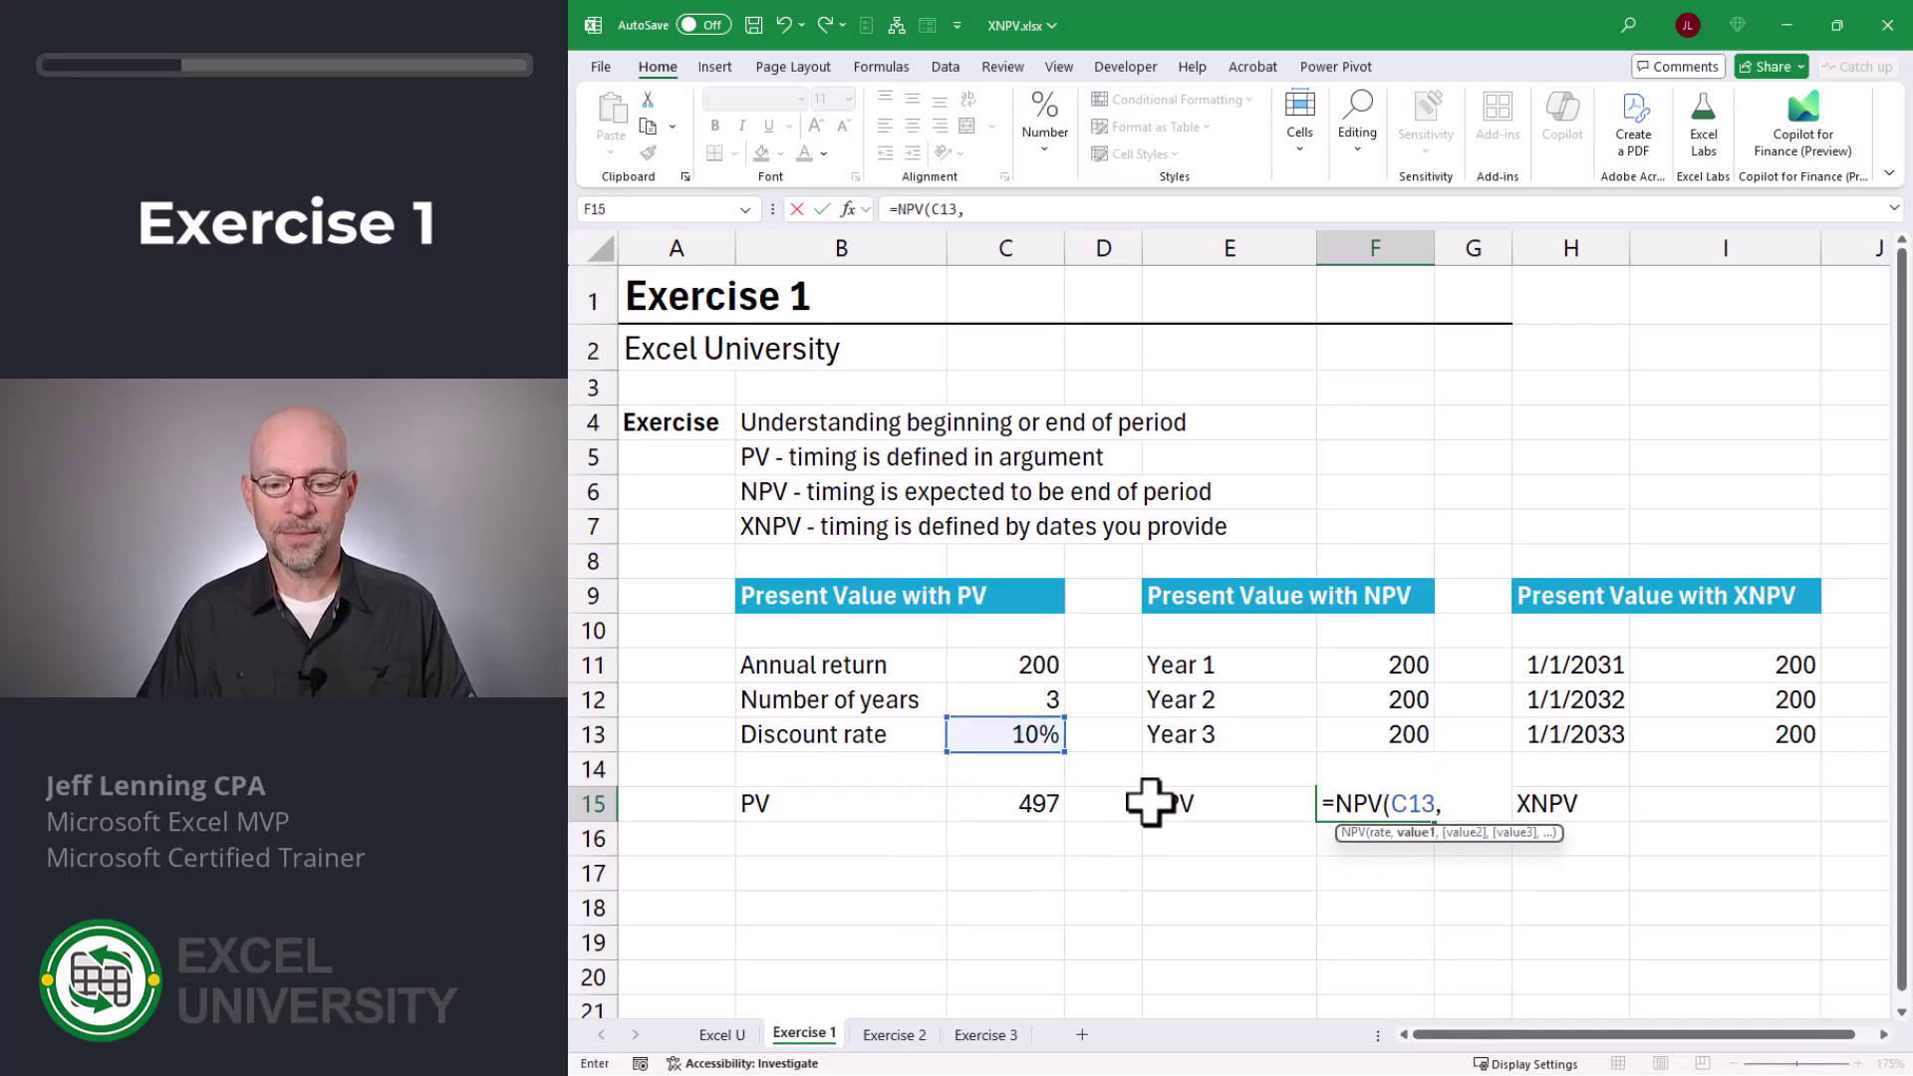
drag(1349, 665, 1345, 737)
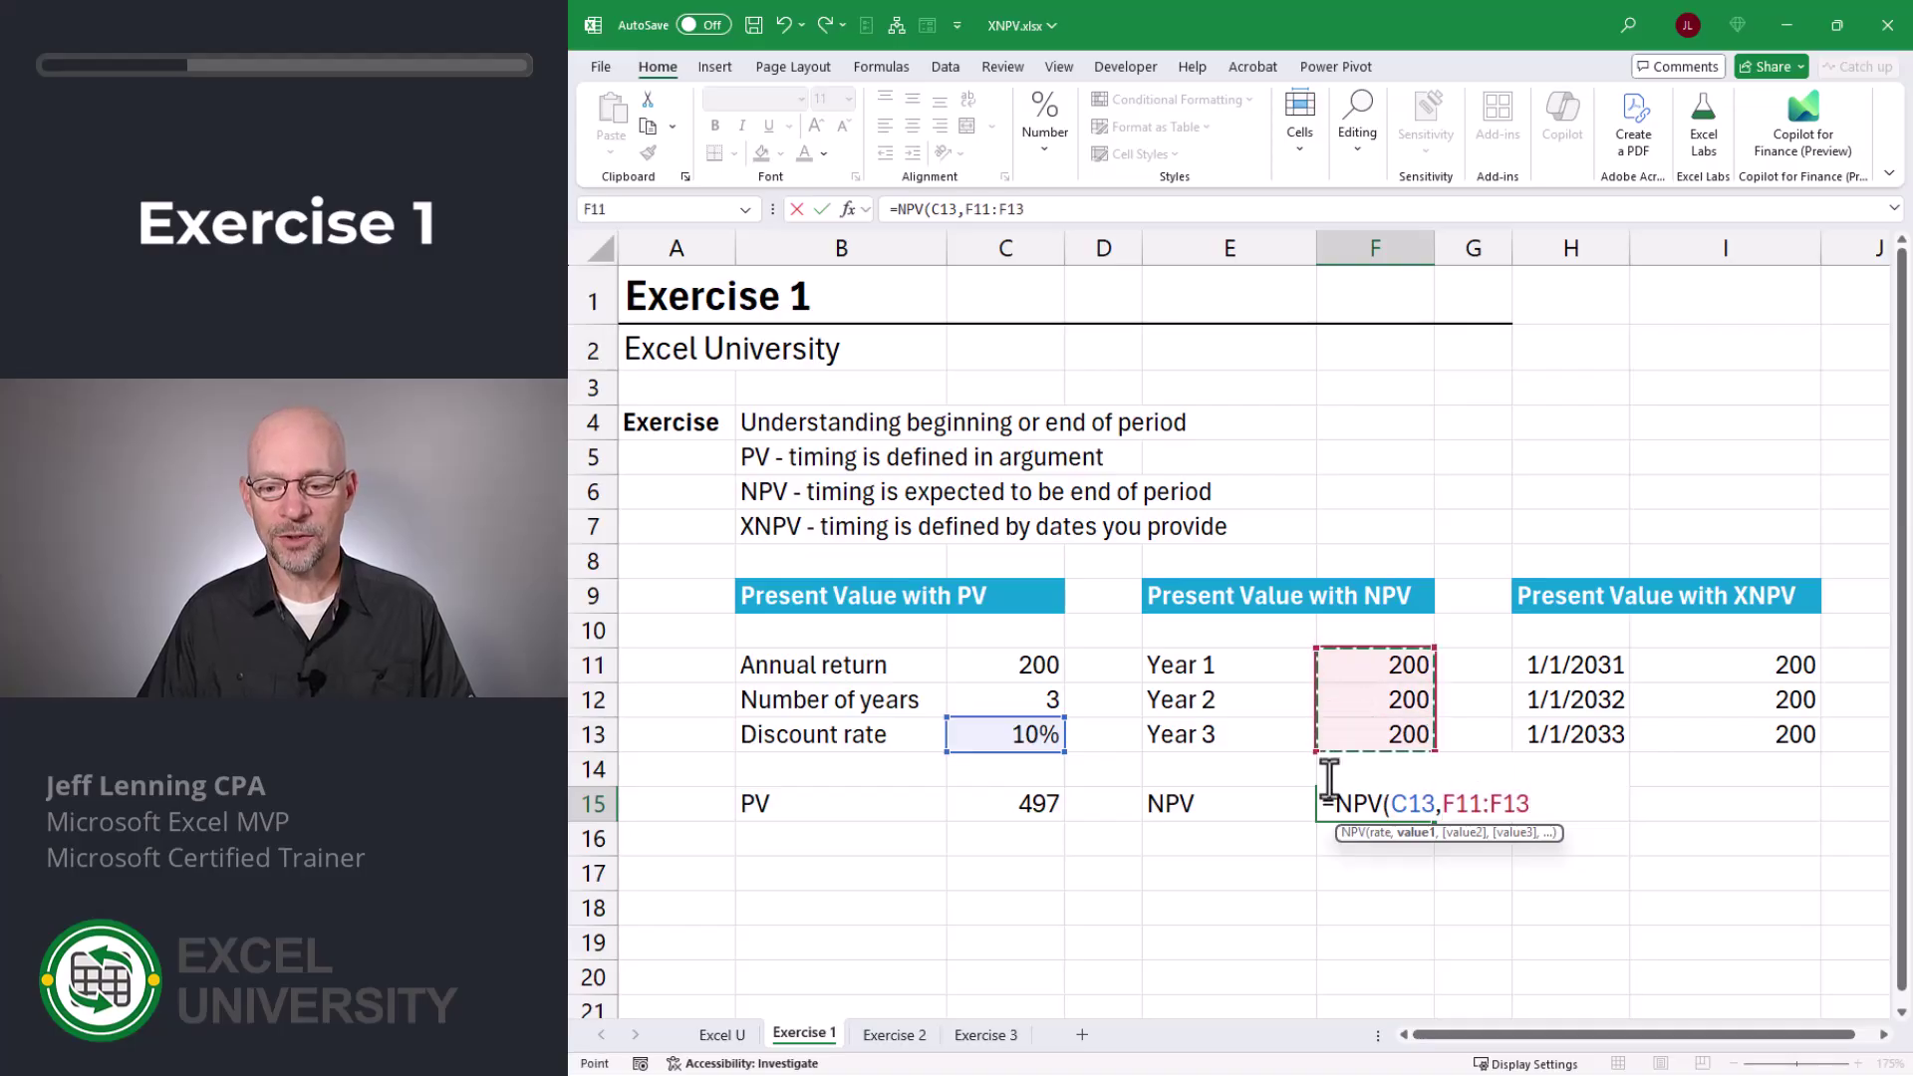
text())
key(Return)
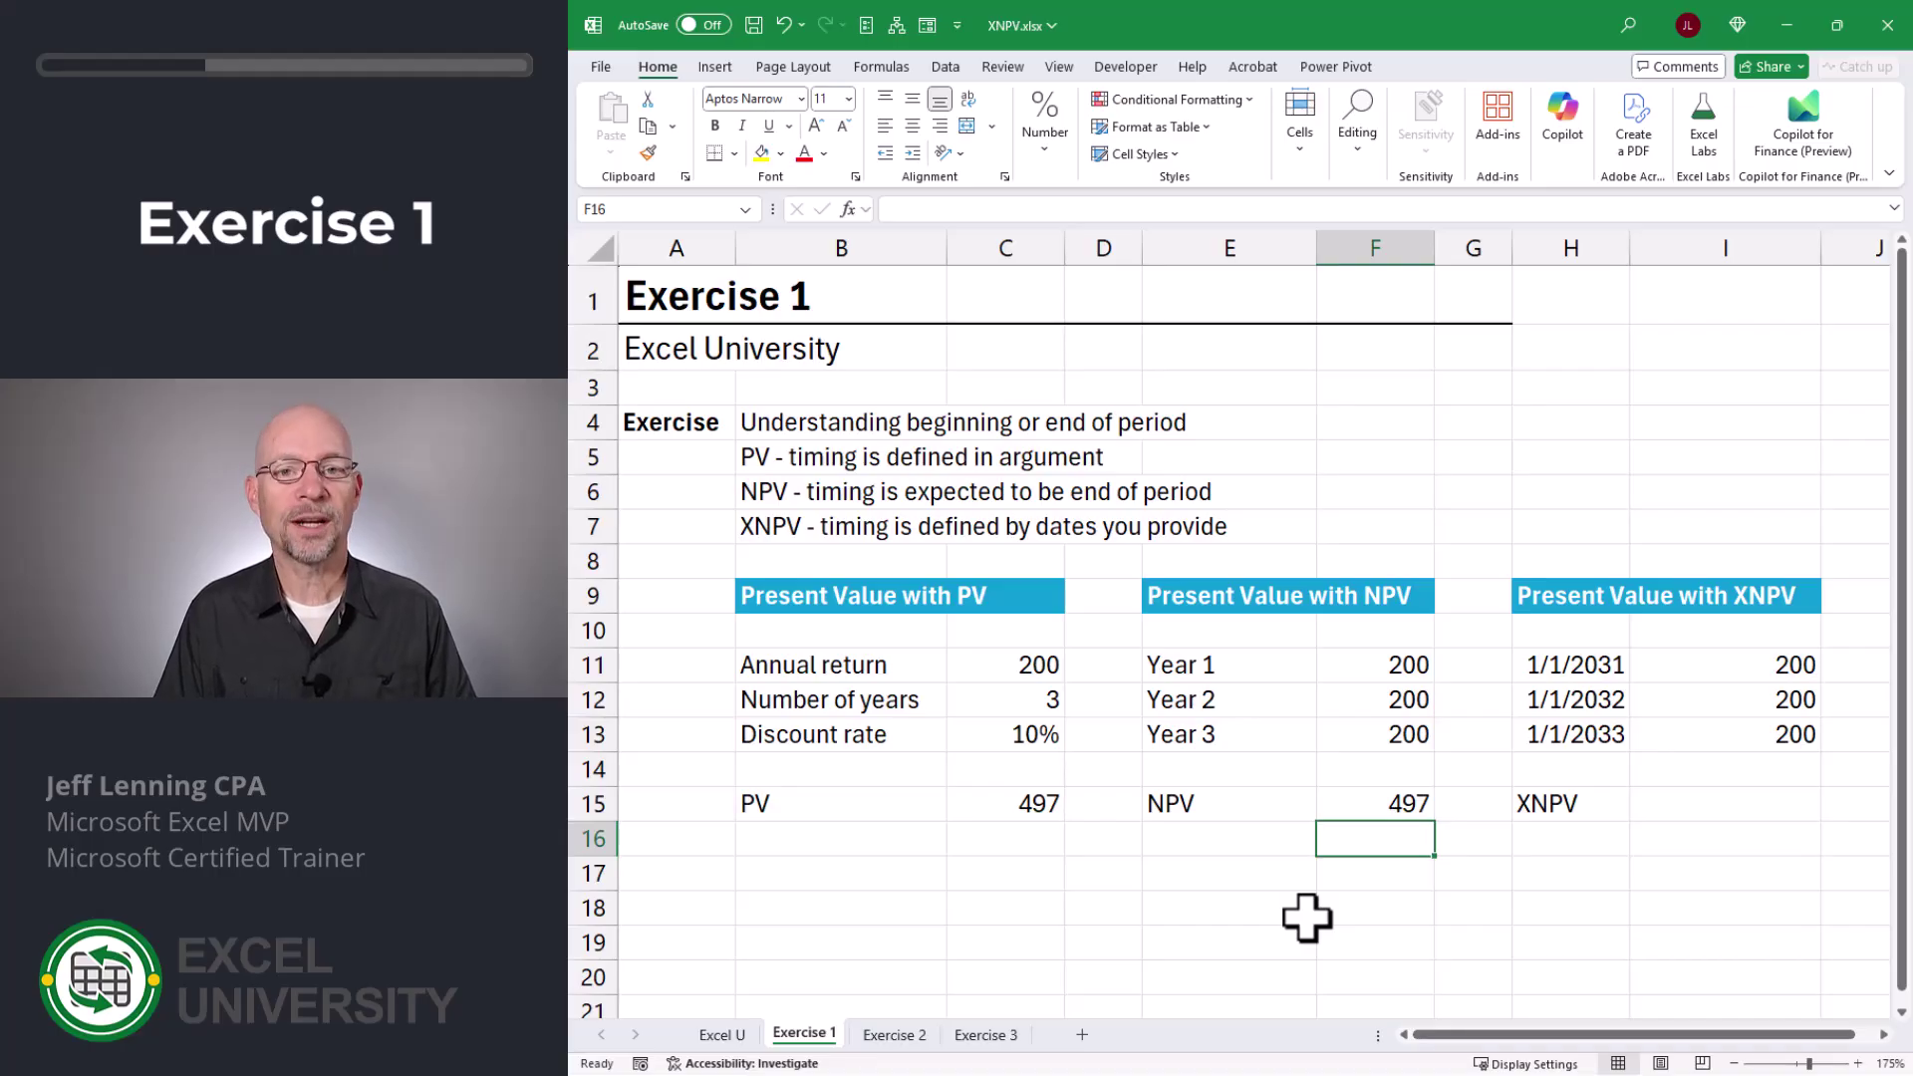
key(Up)
key(Right)
key(Right)
key(Right)
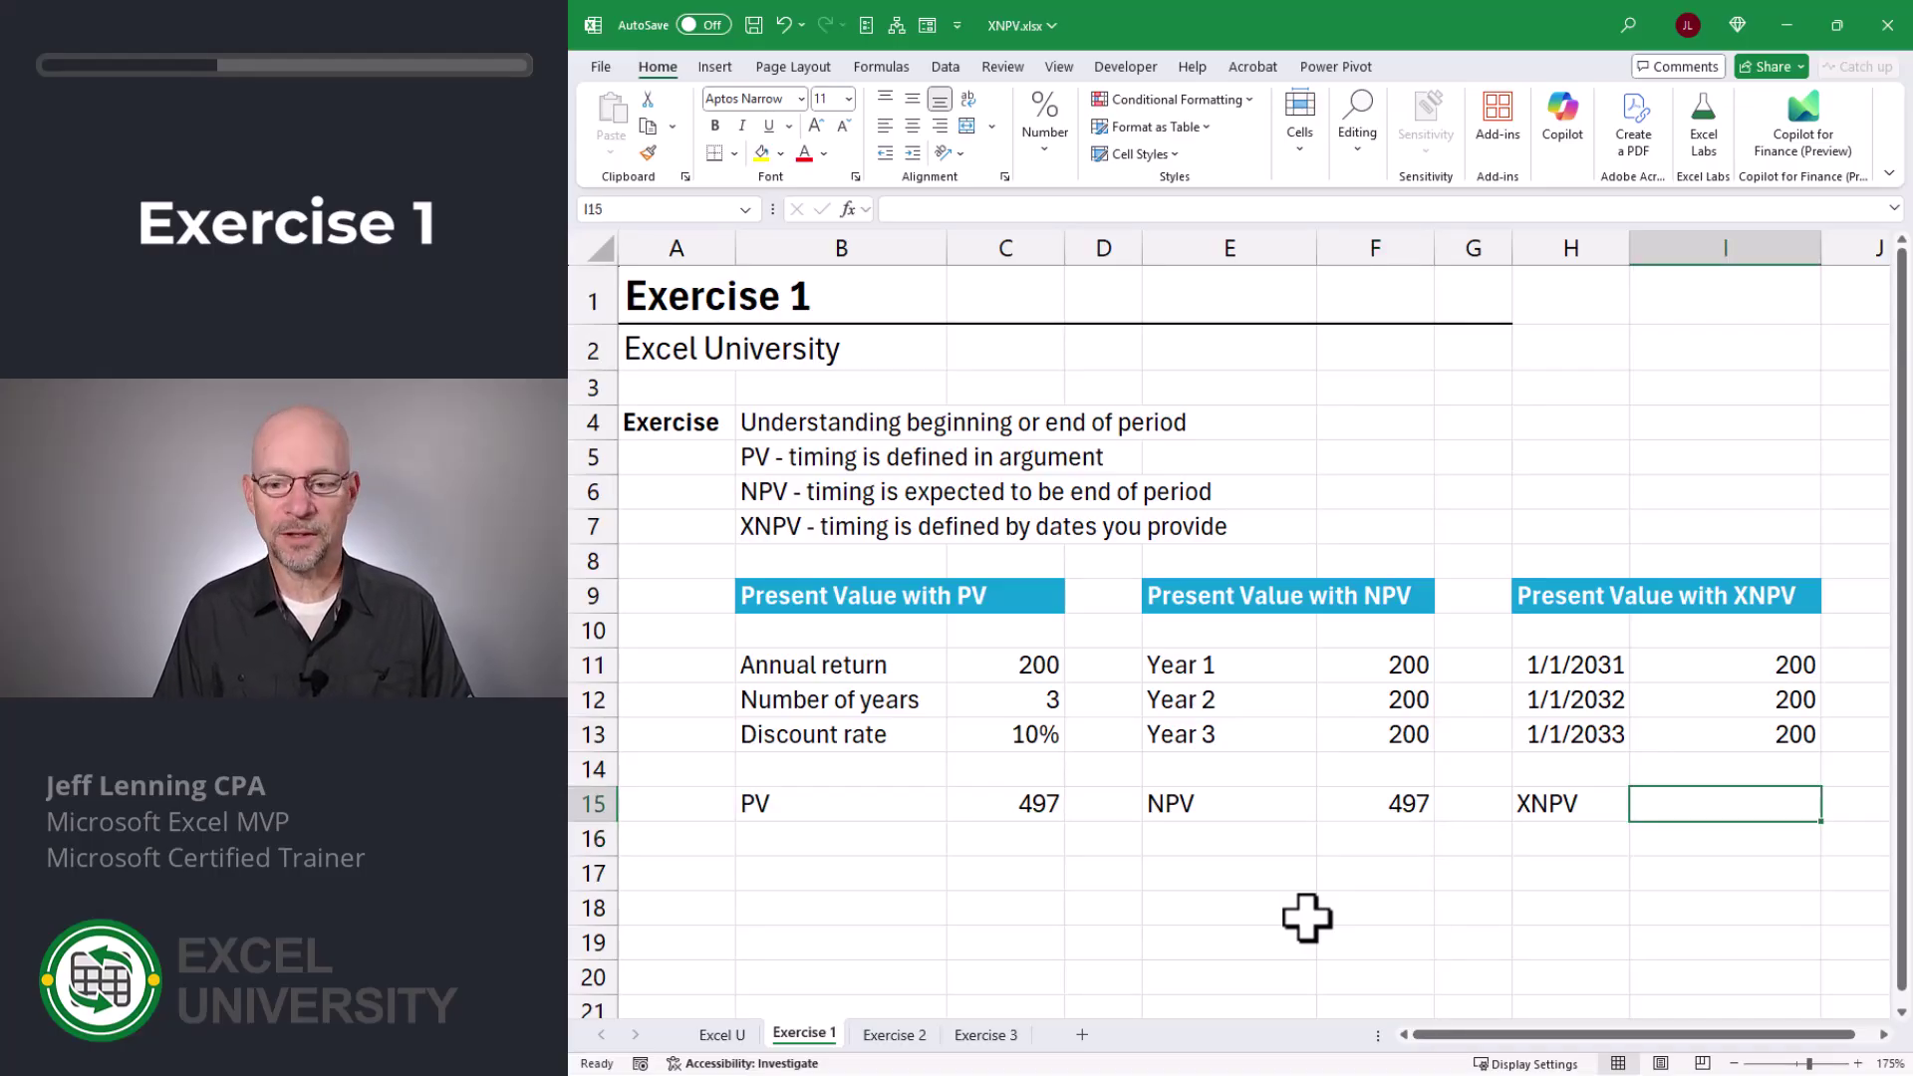
Step: Enter =XNPV(C13,I11:I13,H11:H13) in I15, returning 547
text(=xnp)
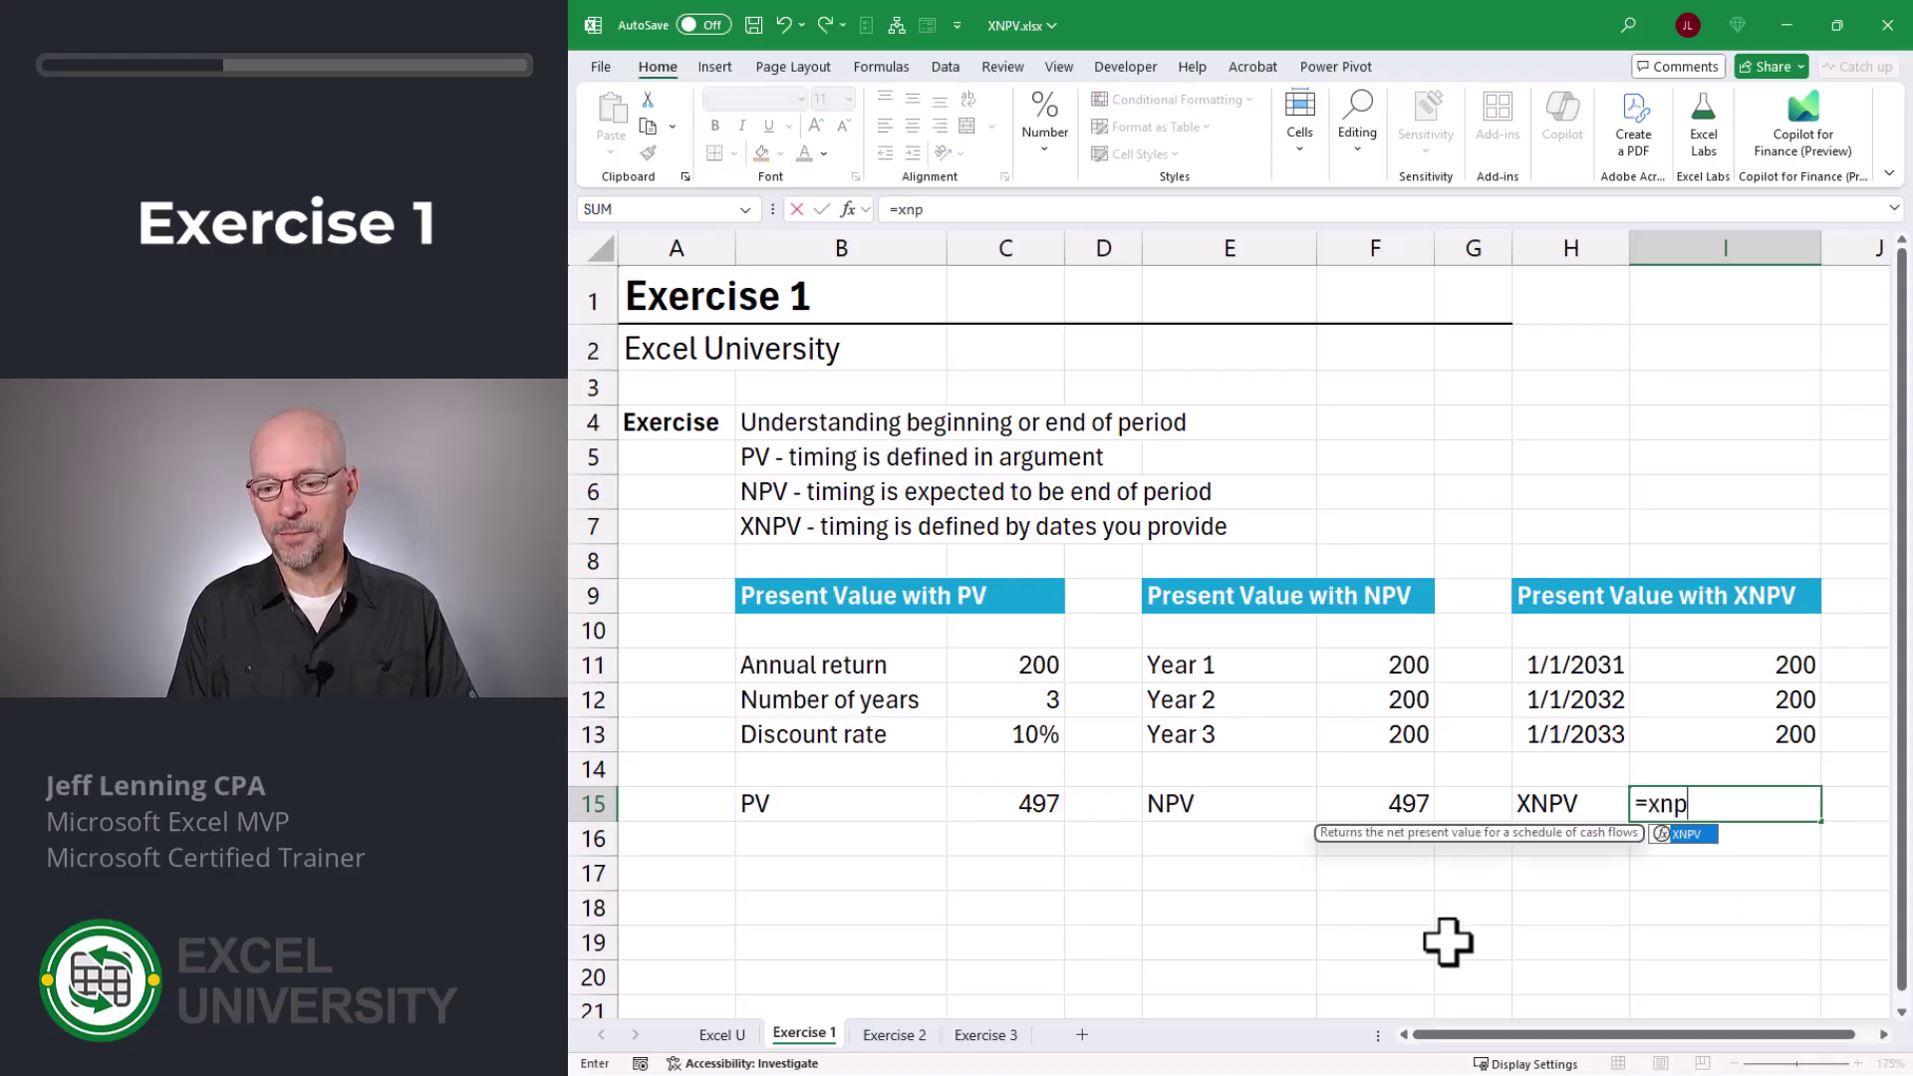
key(Tab)
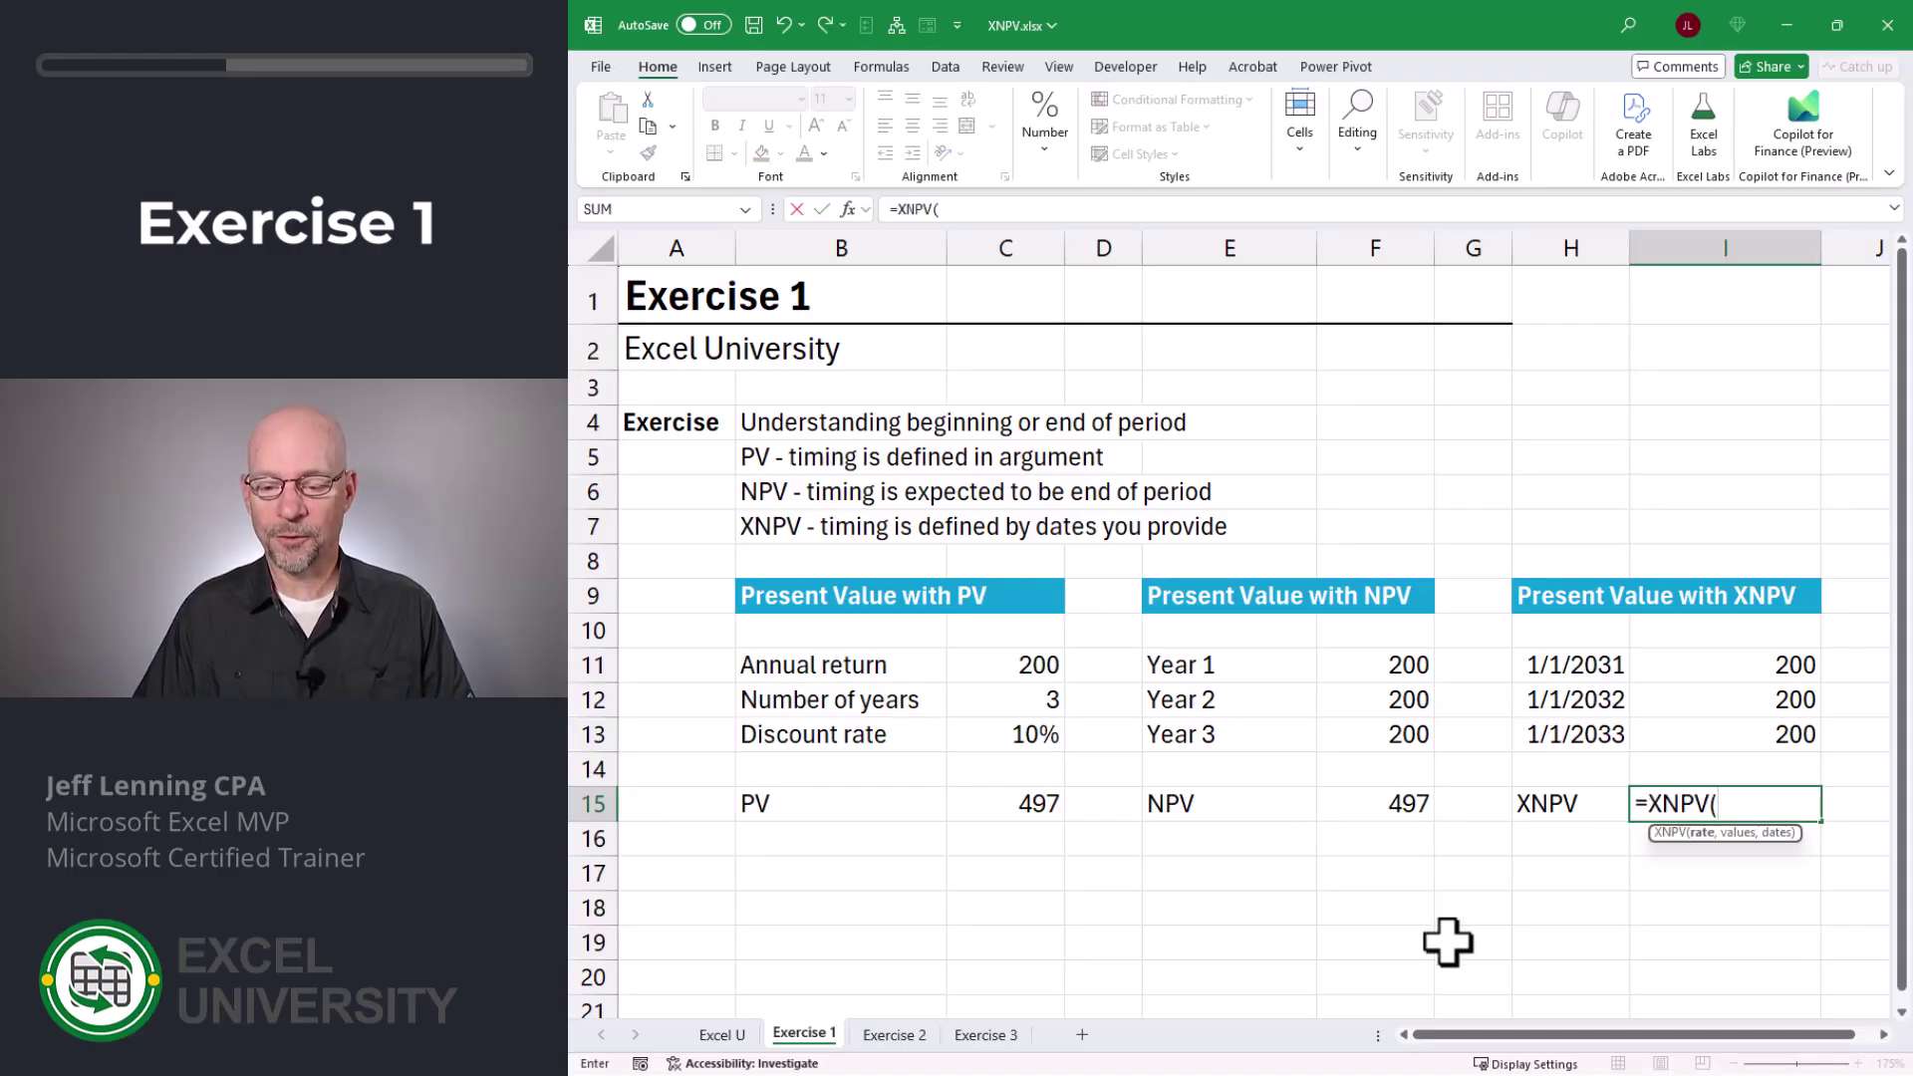
click(1021, 734)
text(,)
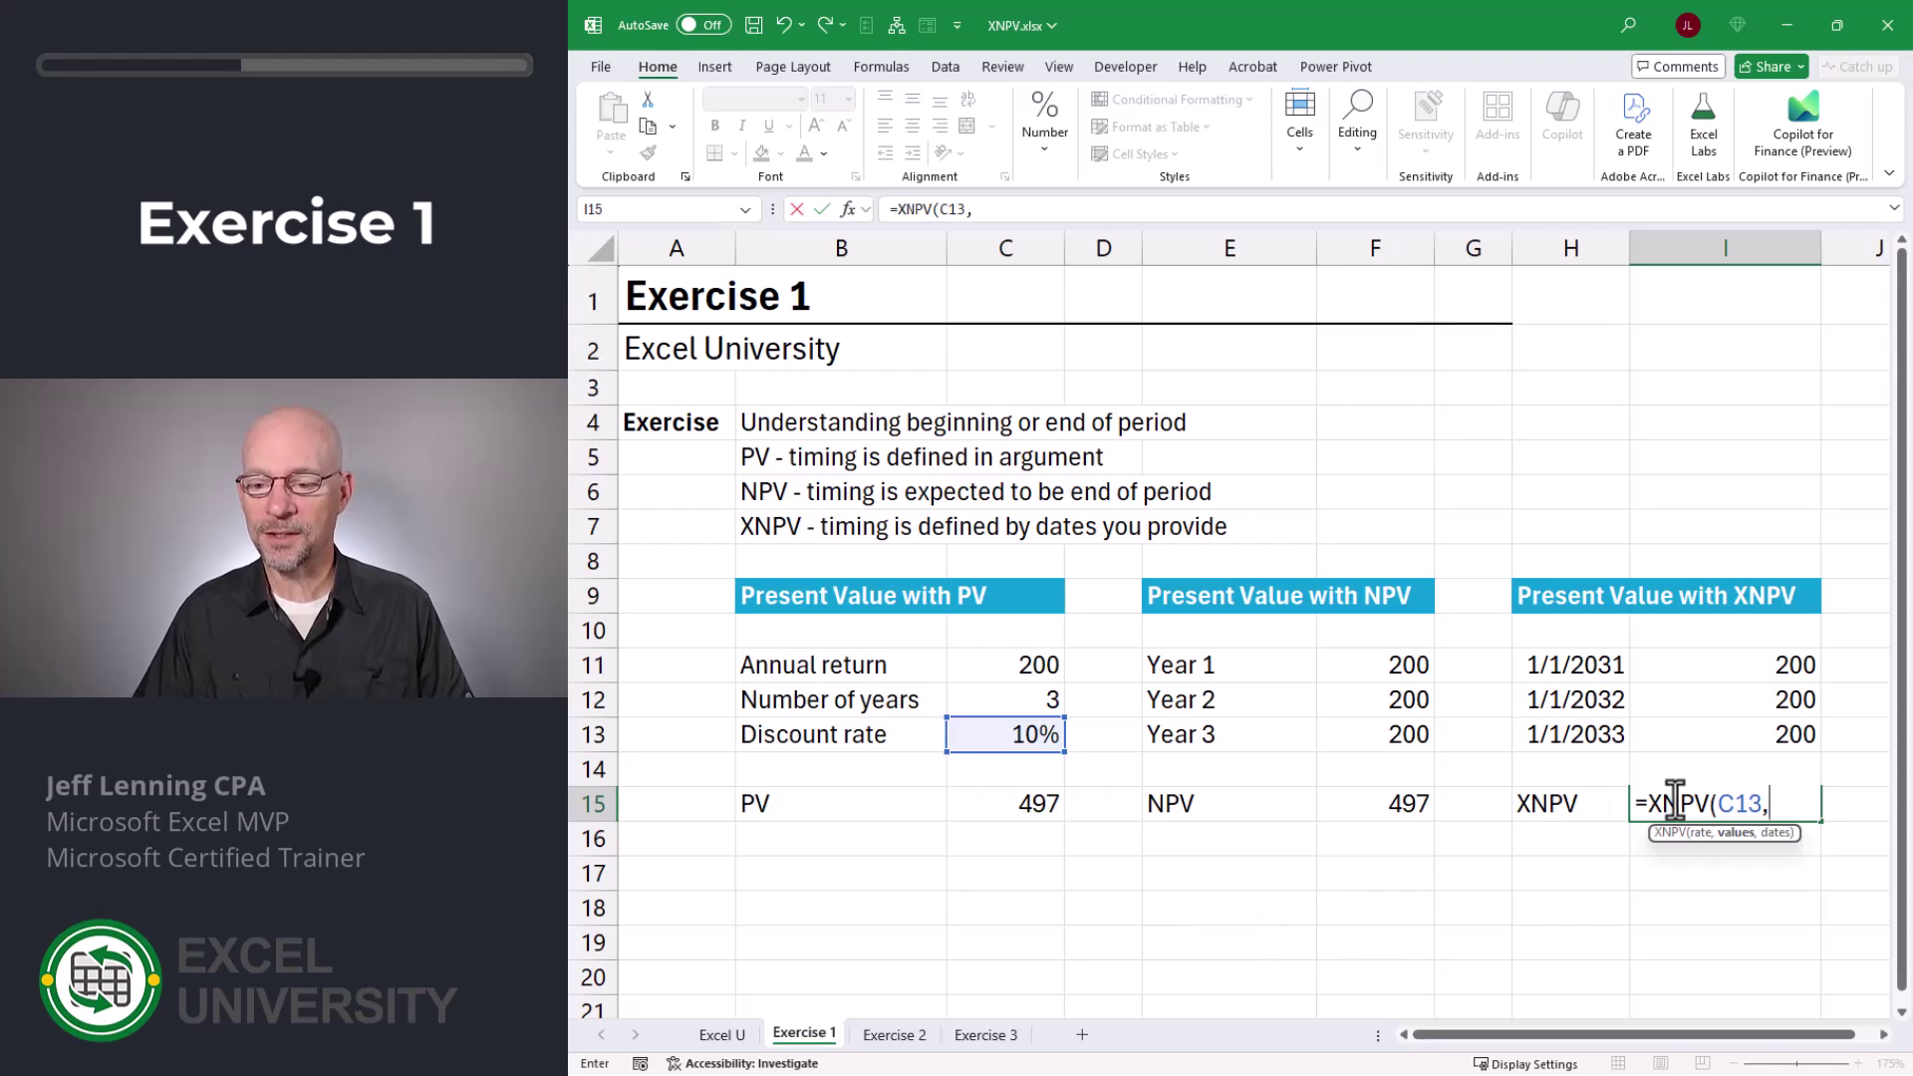
drag(1708, 662, 1707, 730)
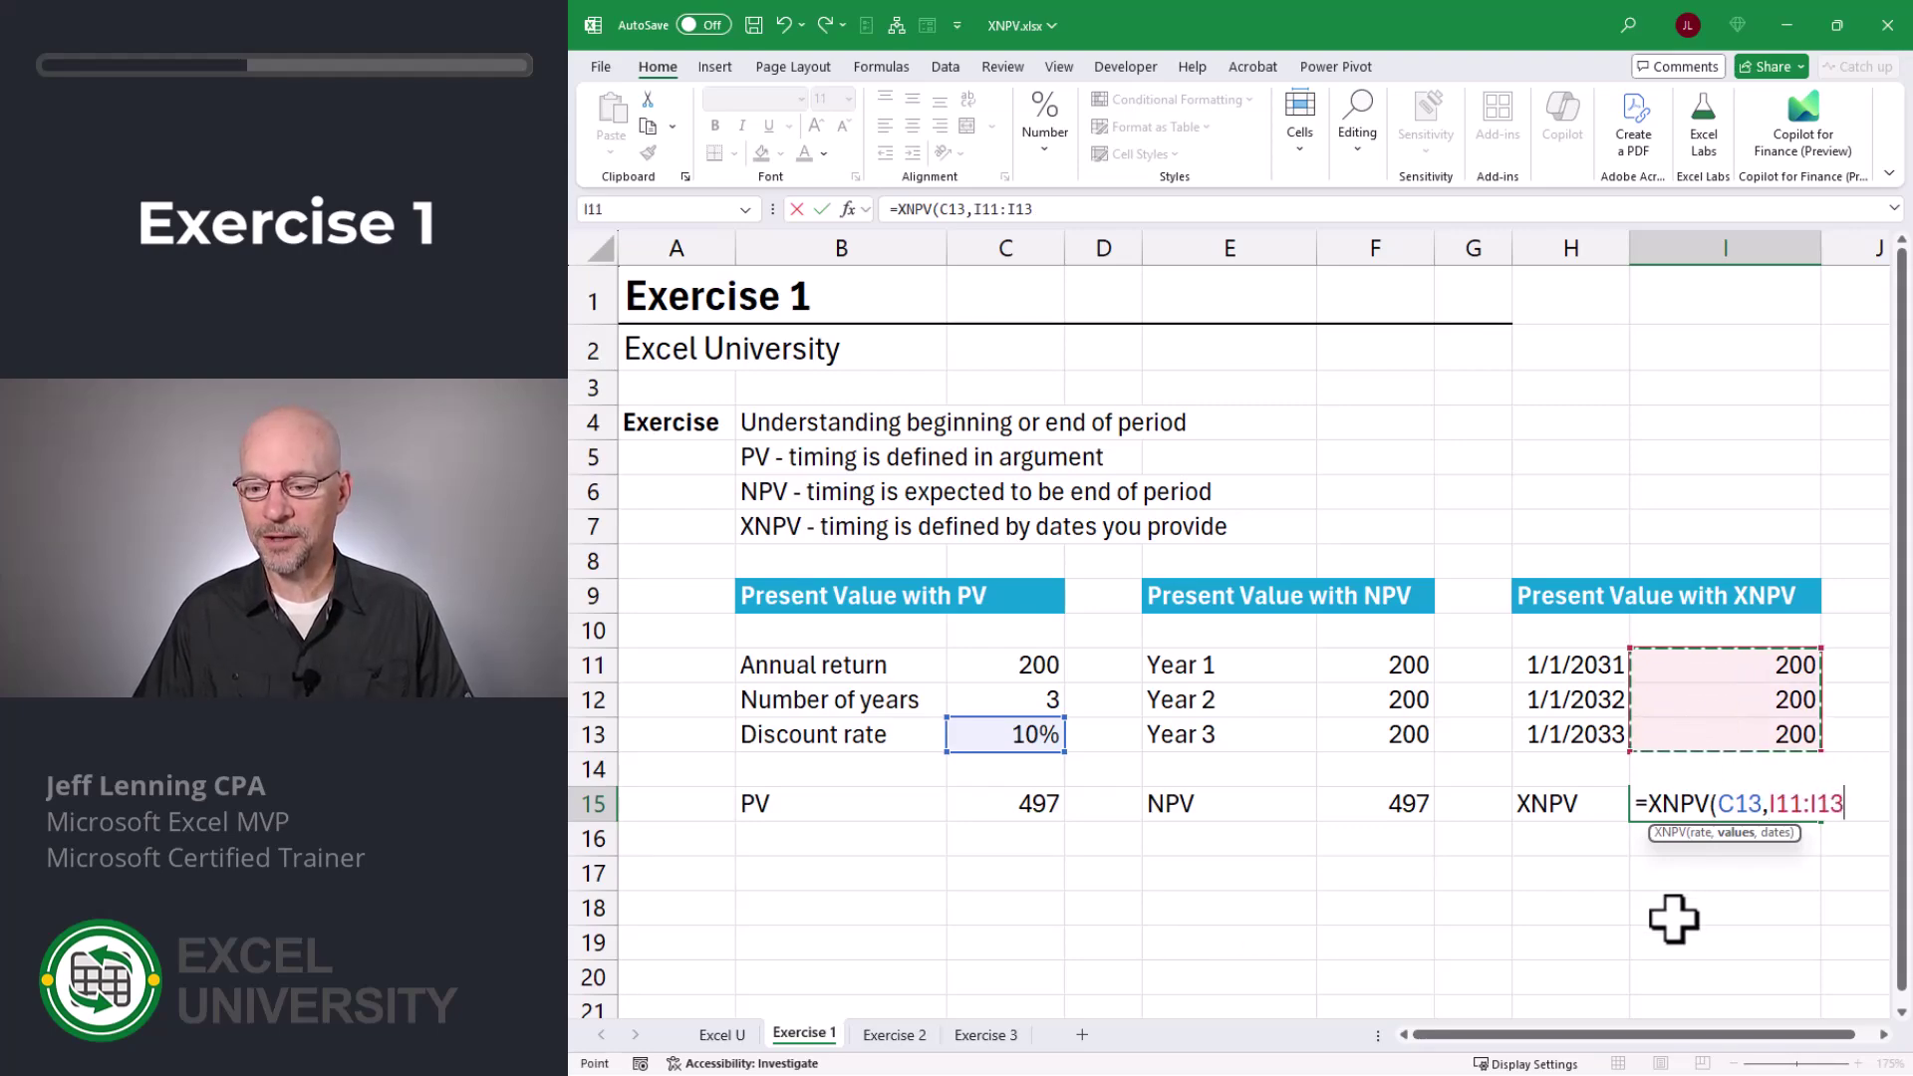
text(,)
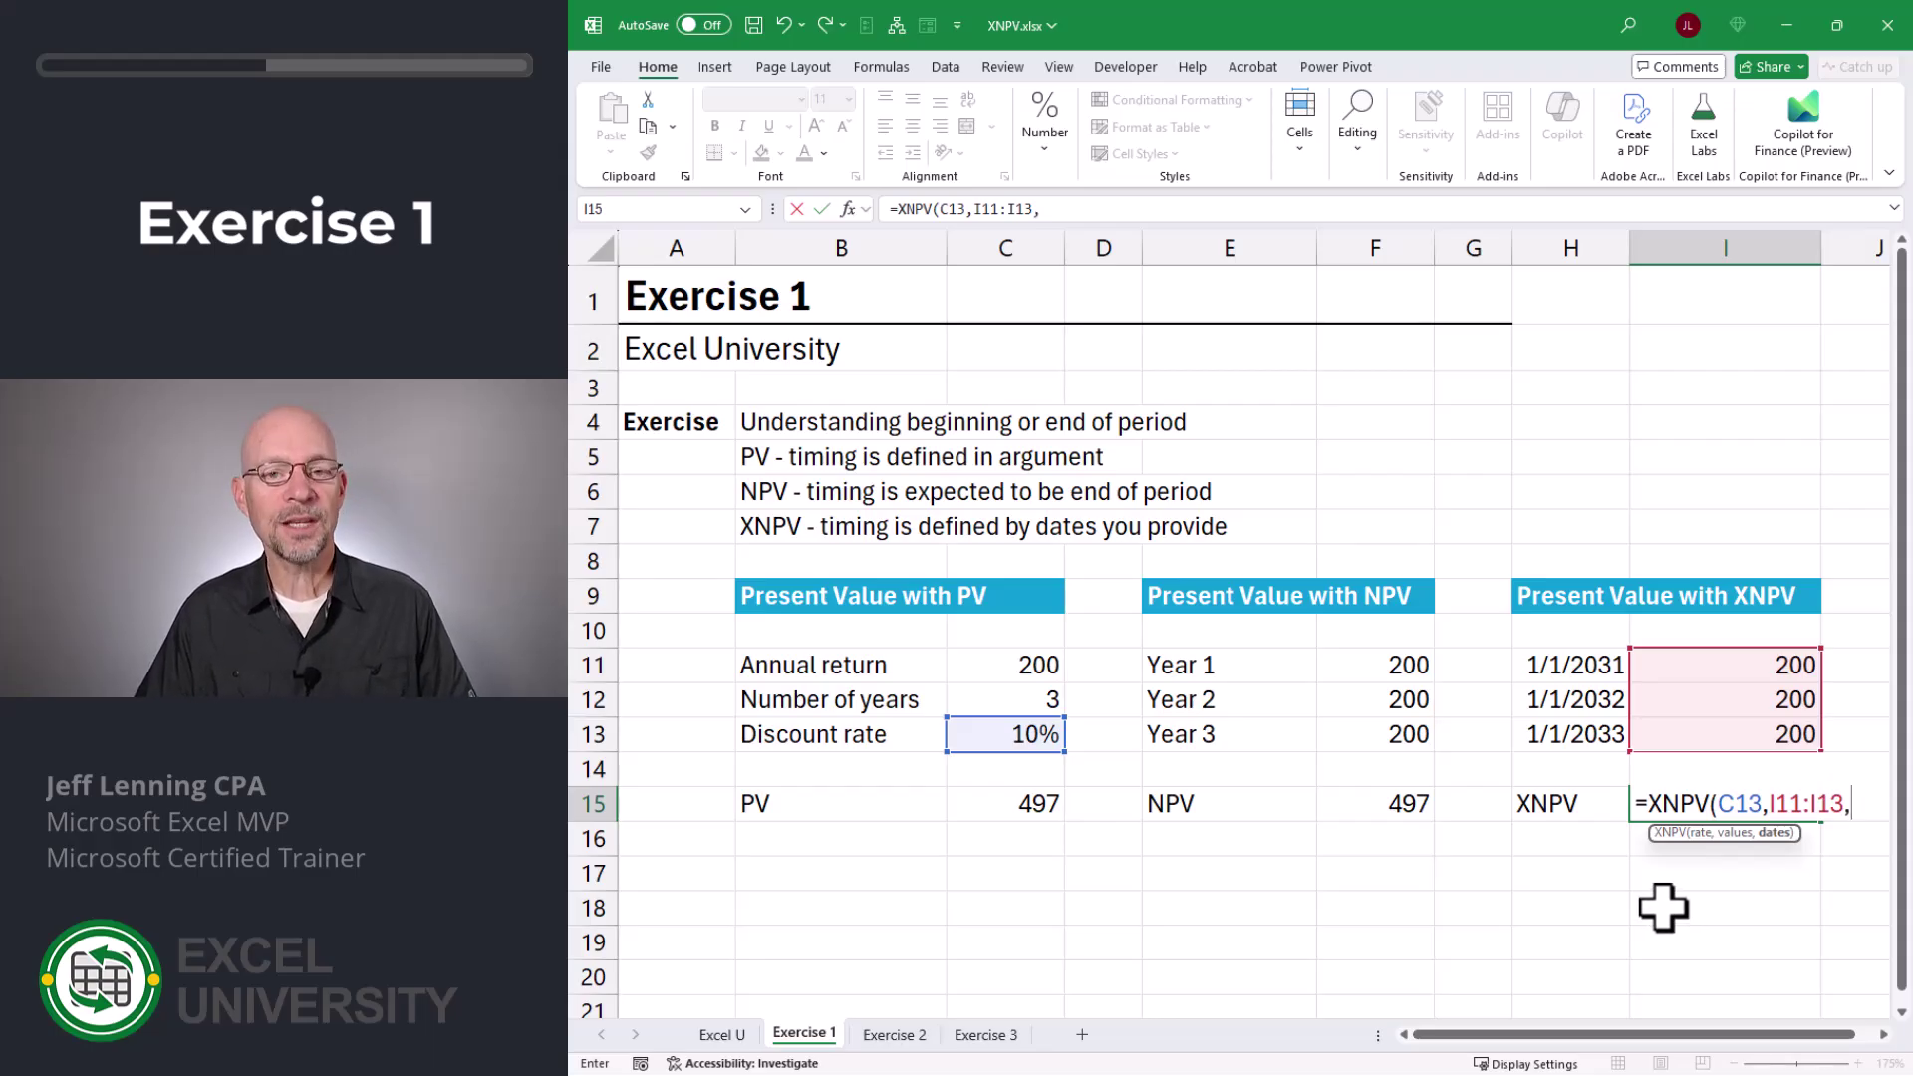
drag(1570, 665, 1565, 734)
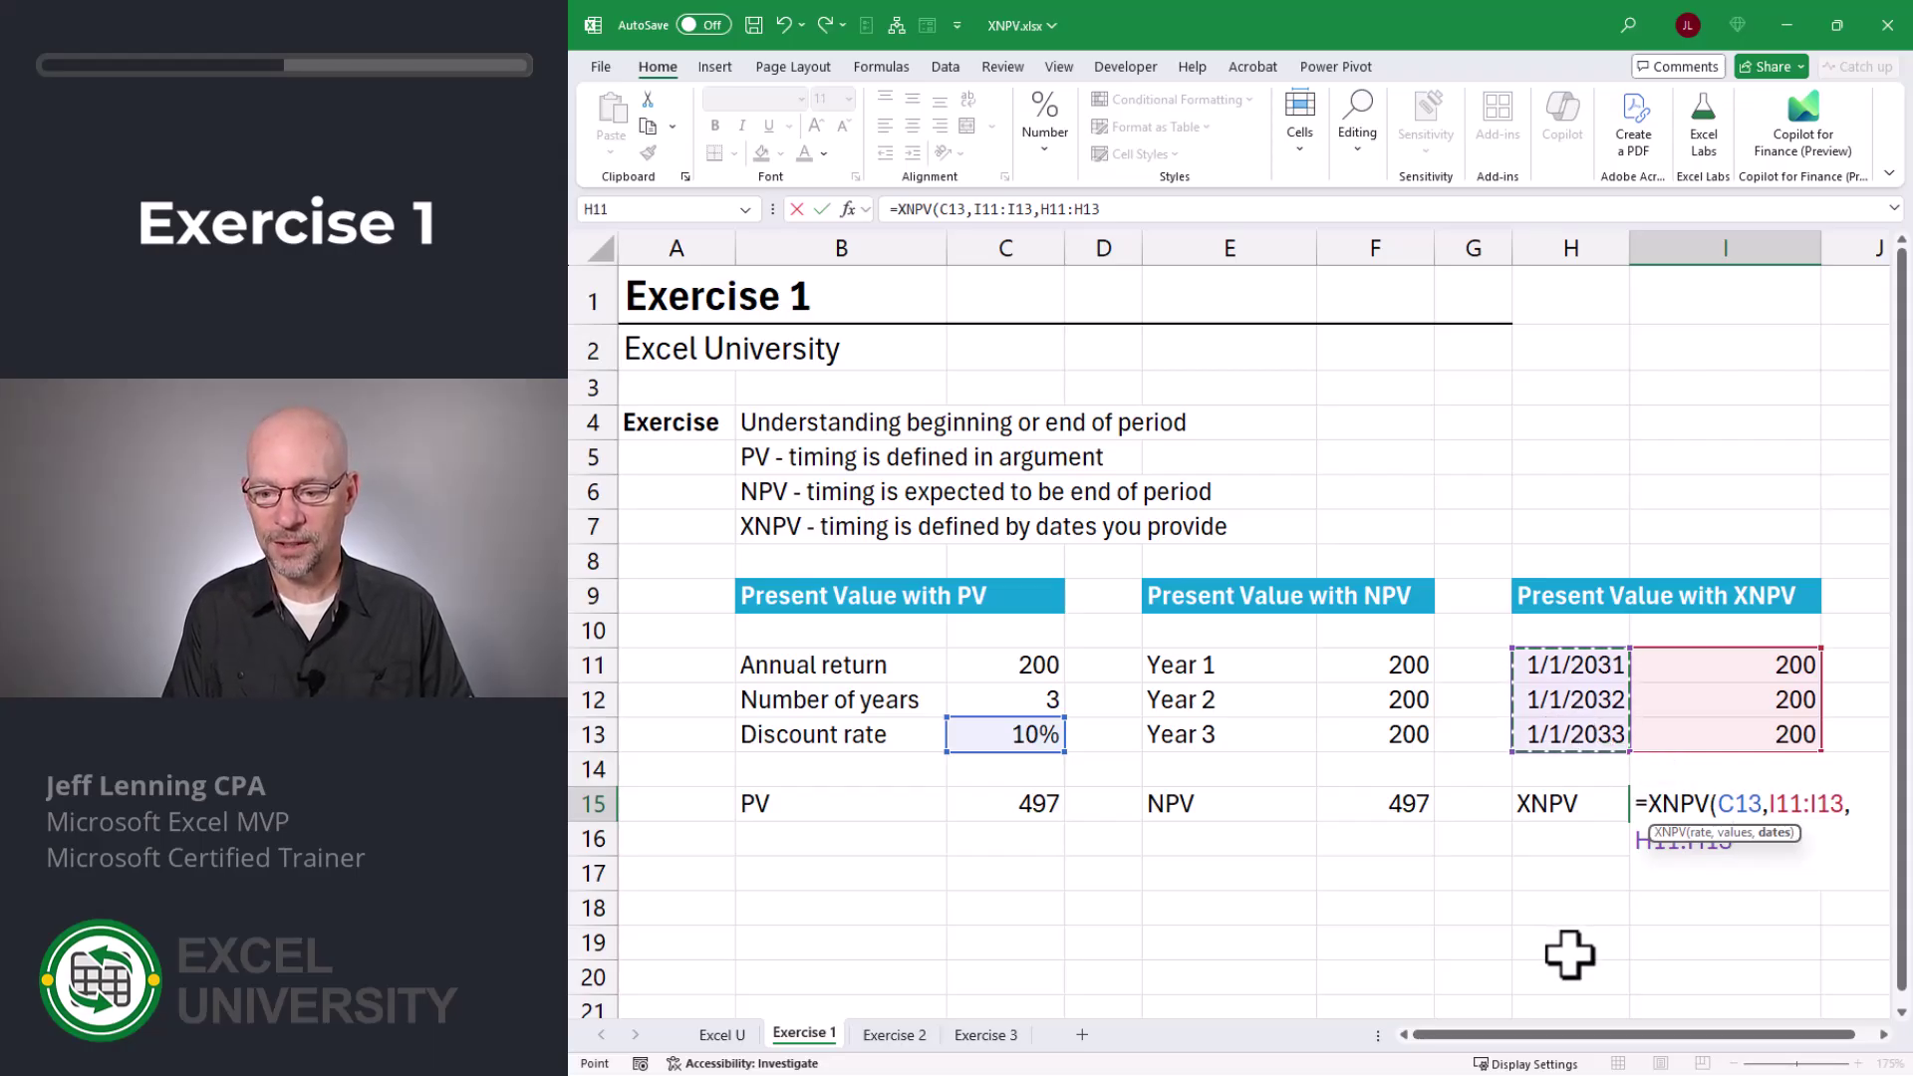
text())
key(Return)
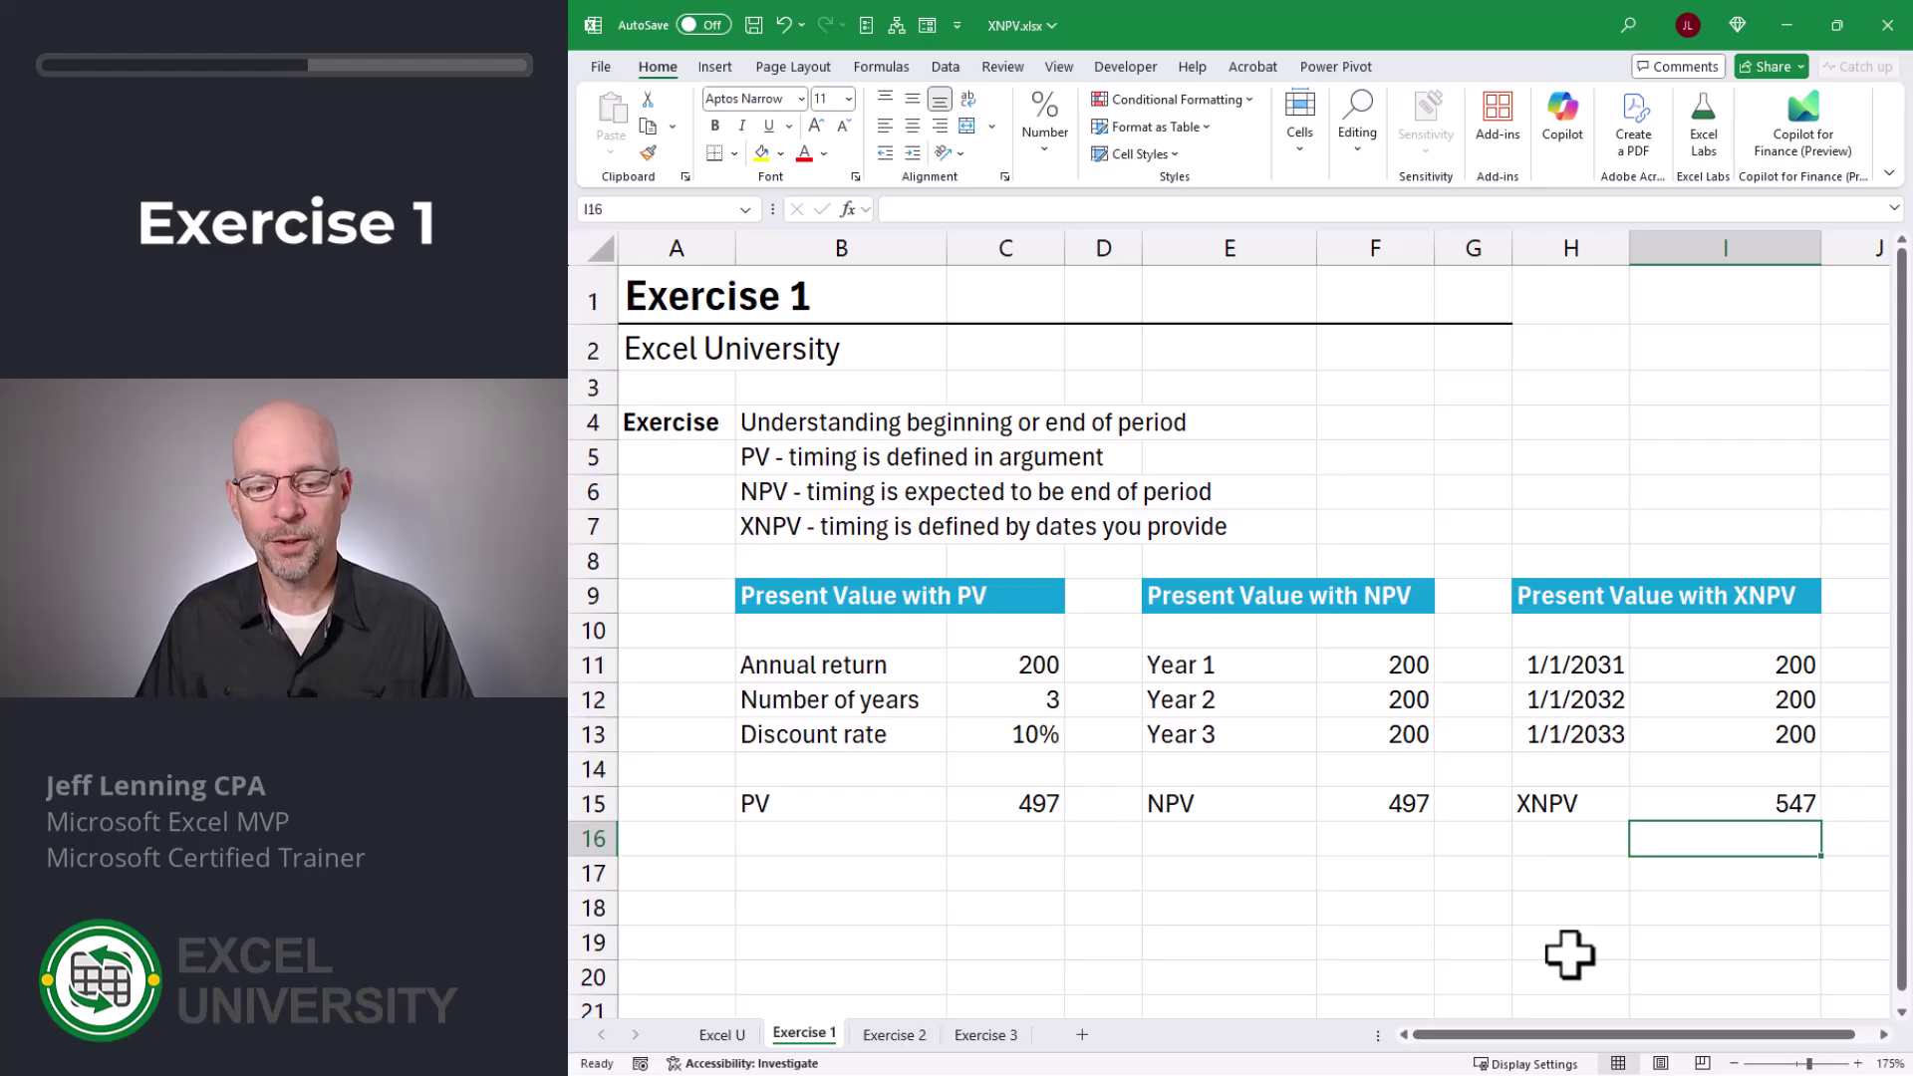
key(Up)
key(Left)
key(Left)
key(Left)
key(Left)
key(Left)
key(Left)
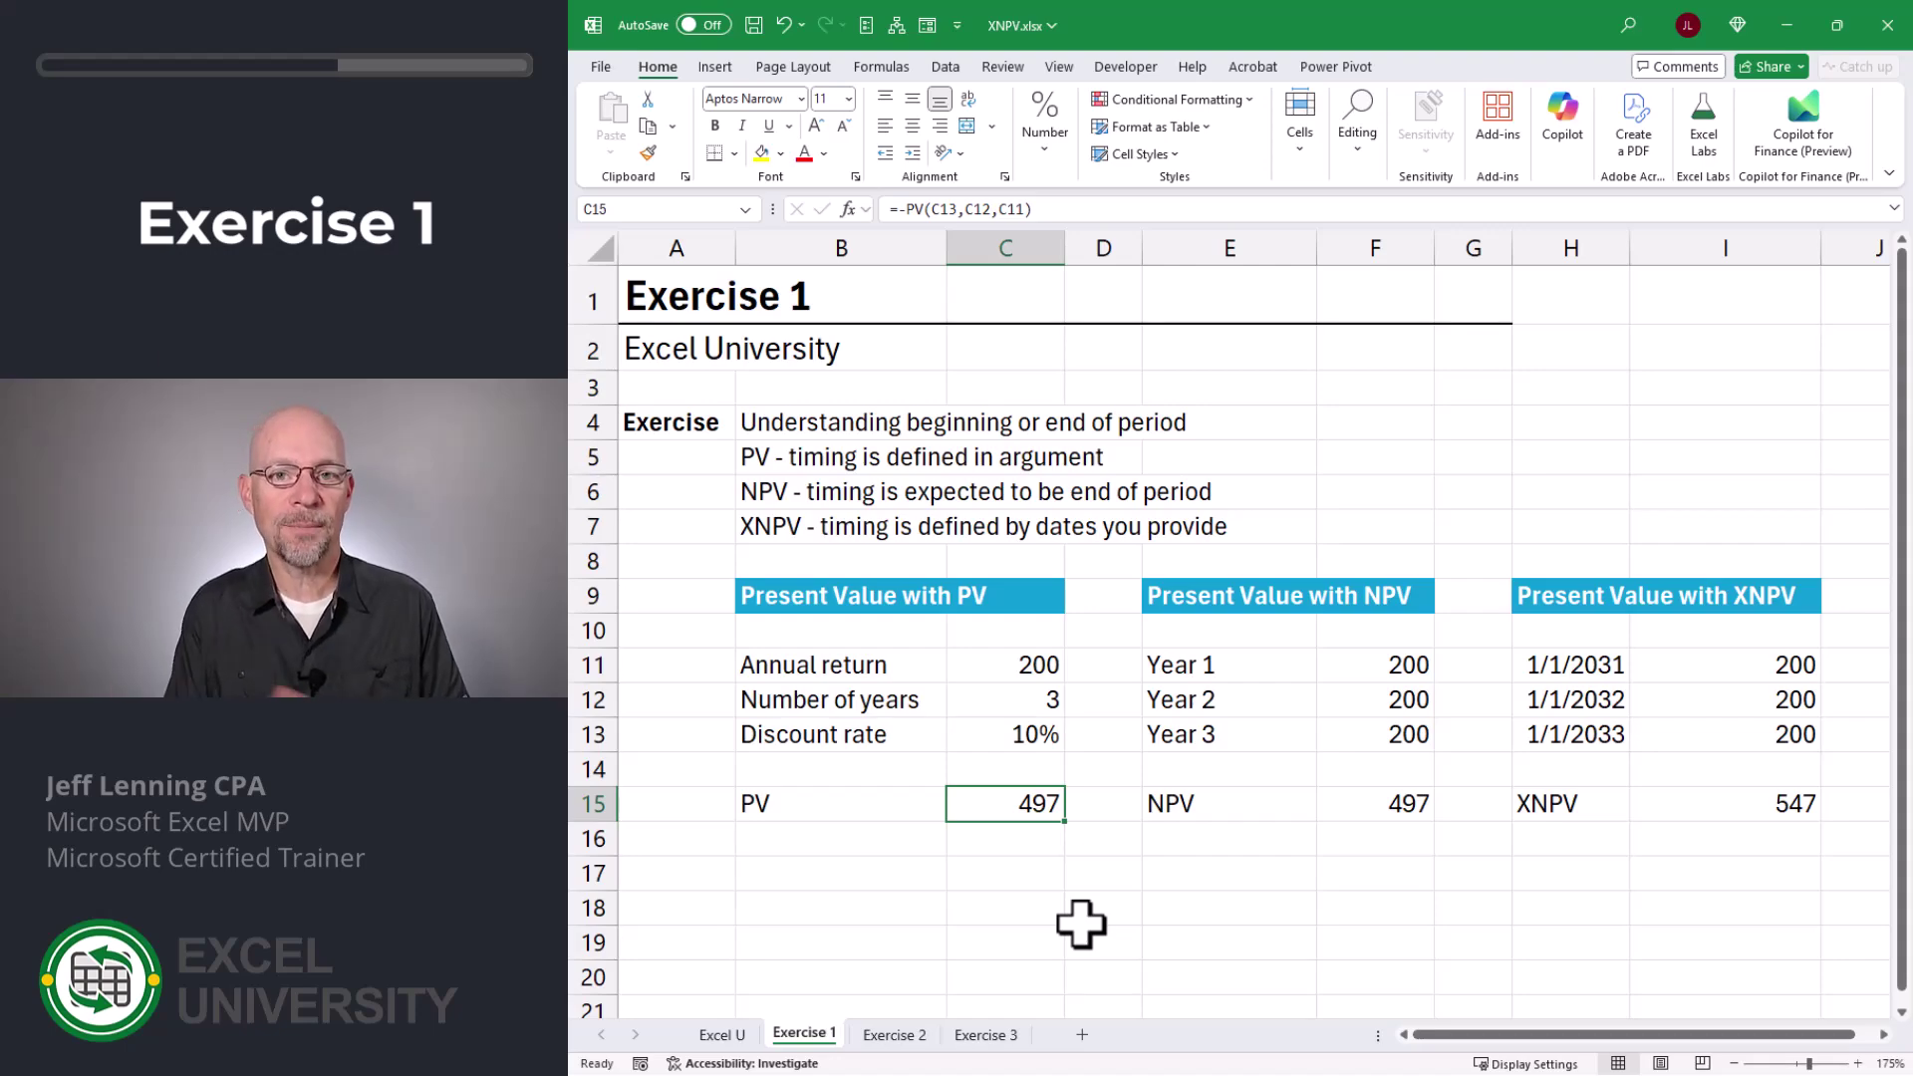
Step: Review the NPV and XNPV formulas alongside the dates H11:H13 and first cash flow
key(Right)
key(Right)
key(Right)
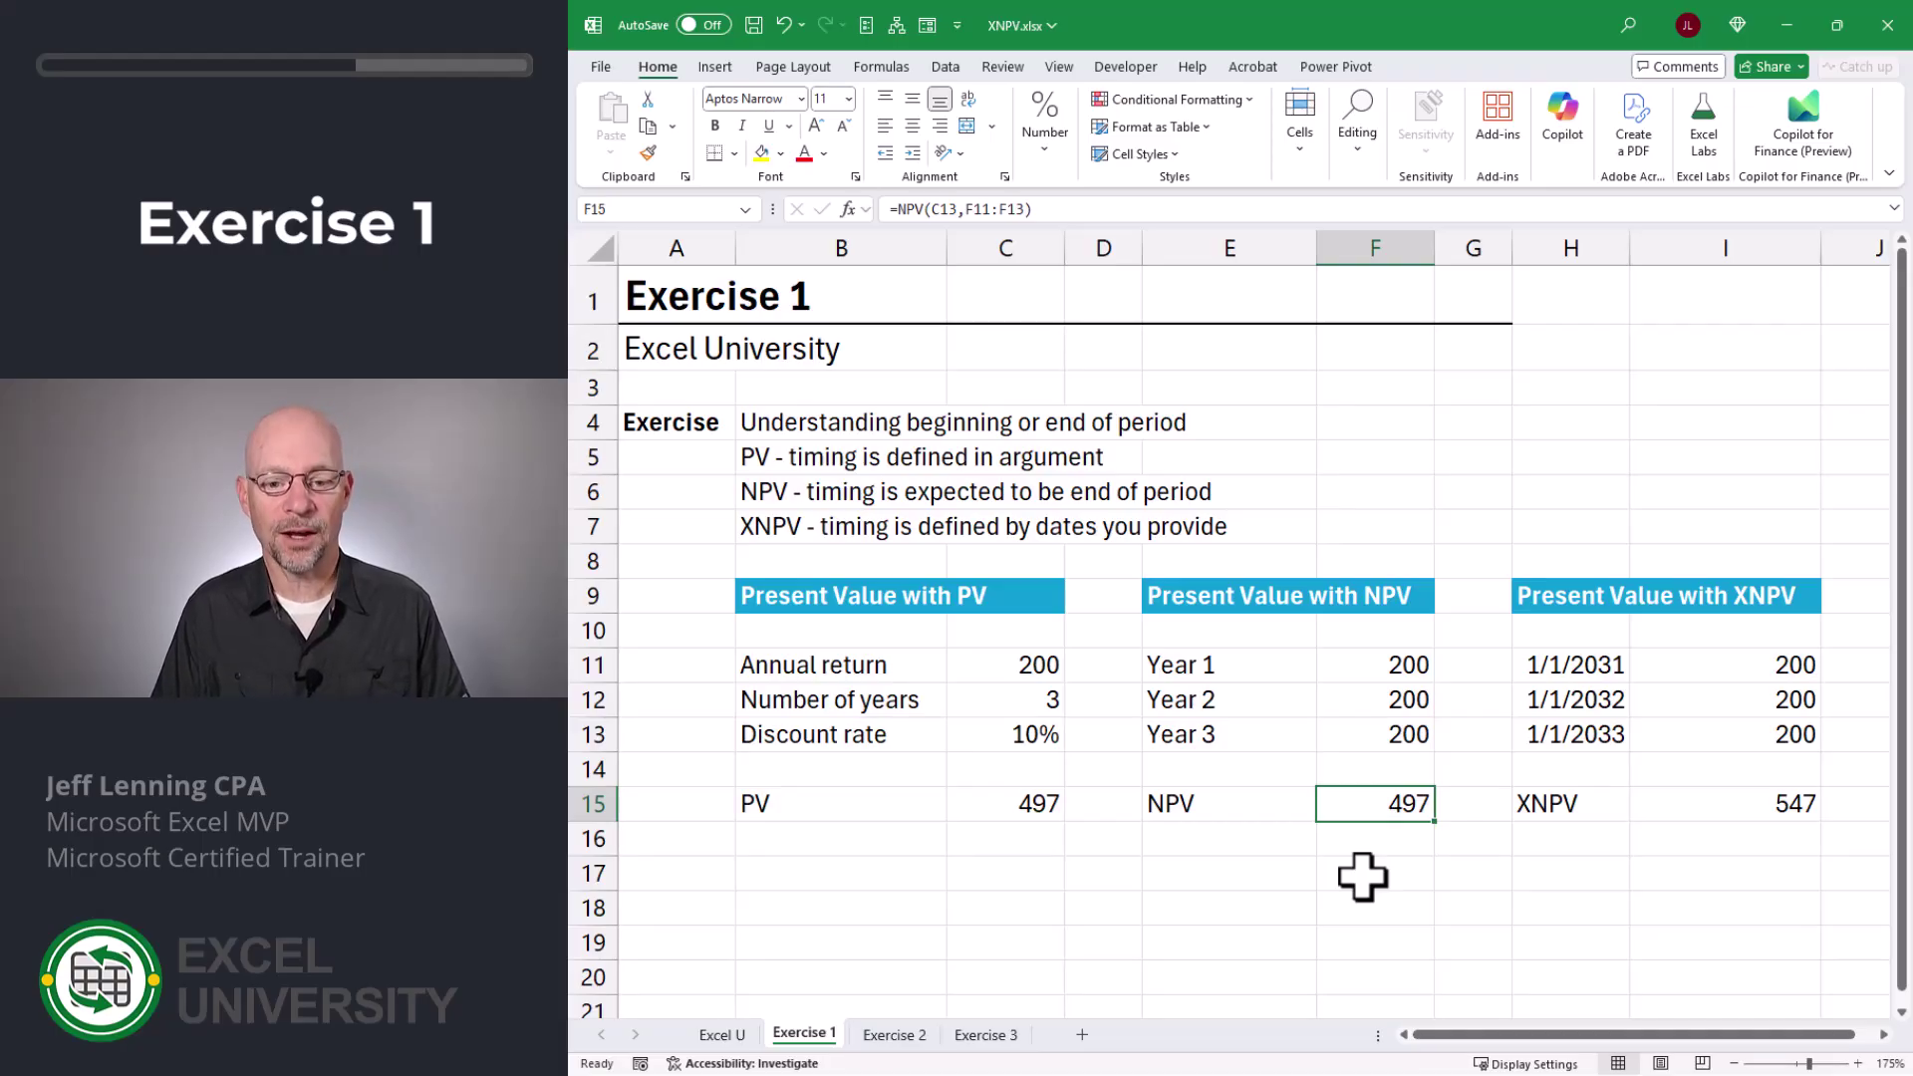
key(Right)
key(Right)
key(Right)
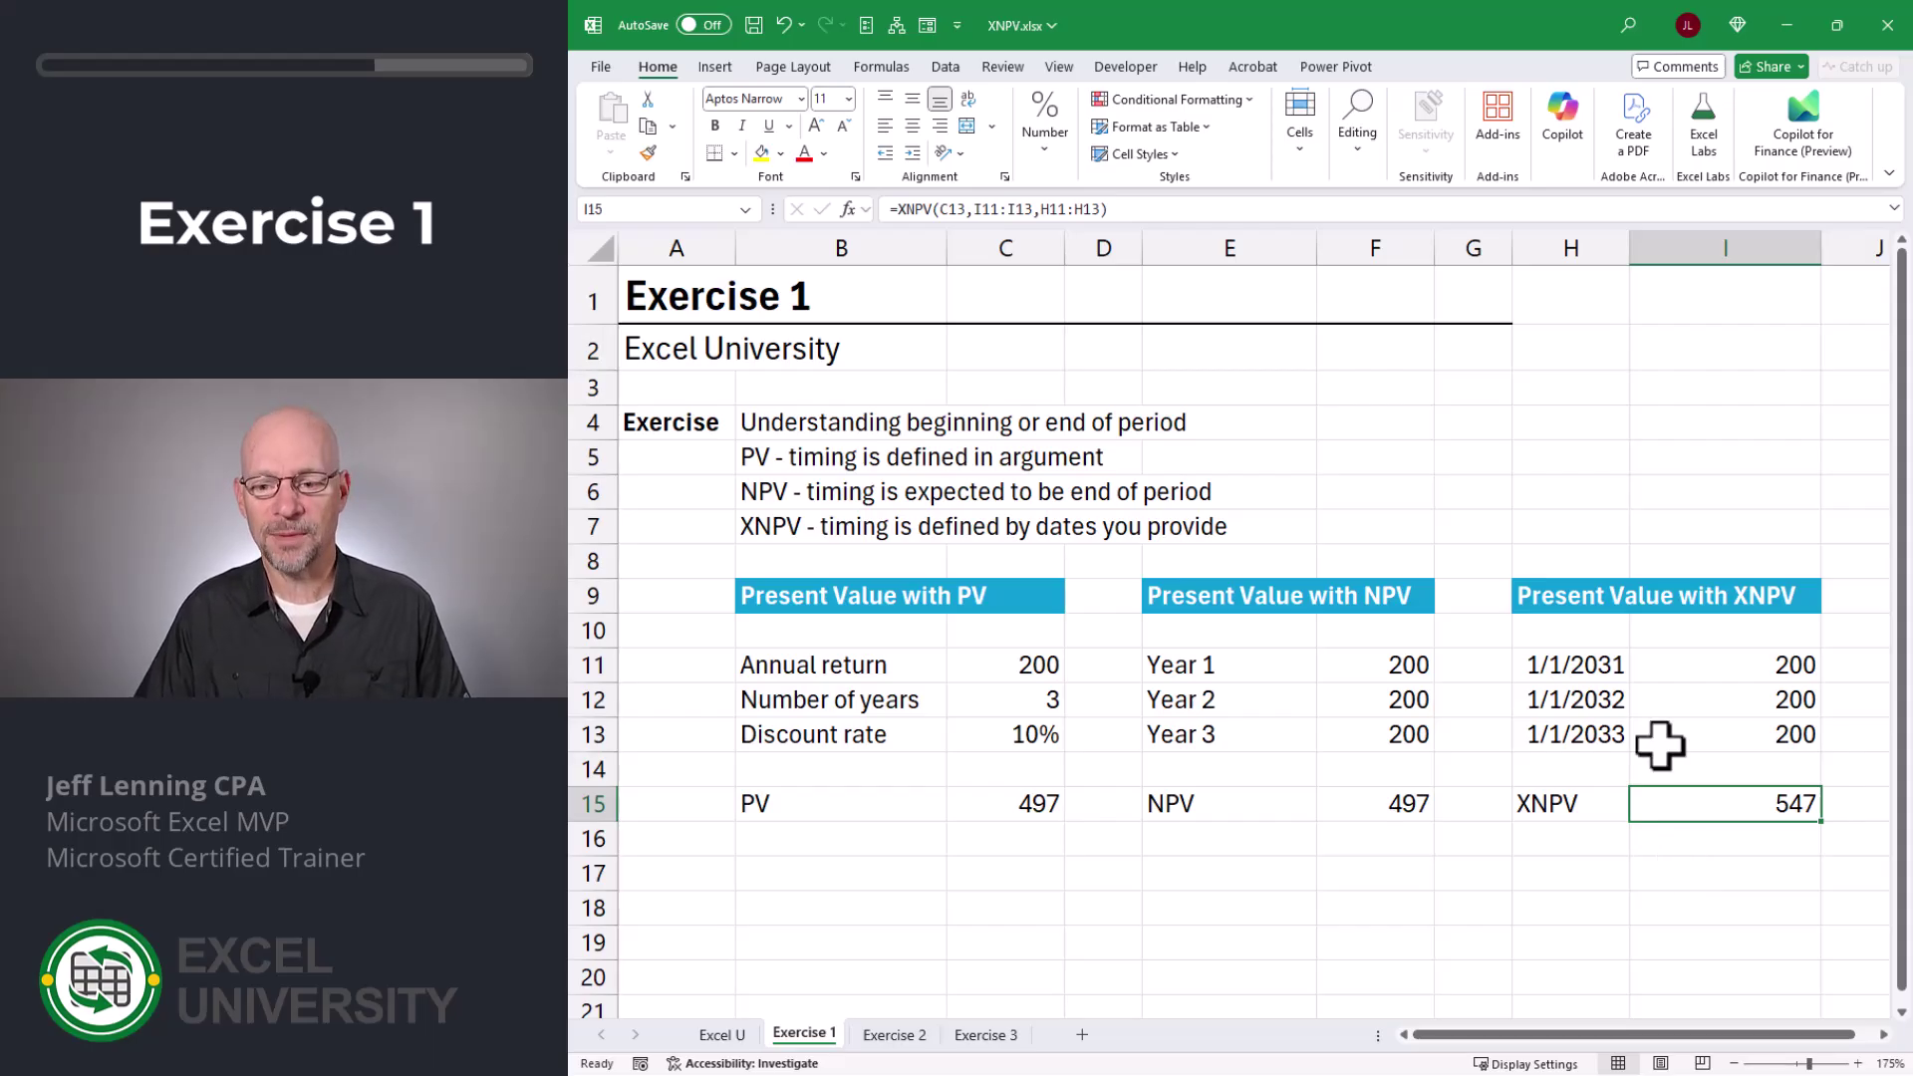
drag(1587, 659, 1590, 724)
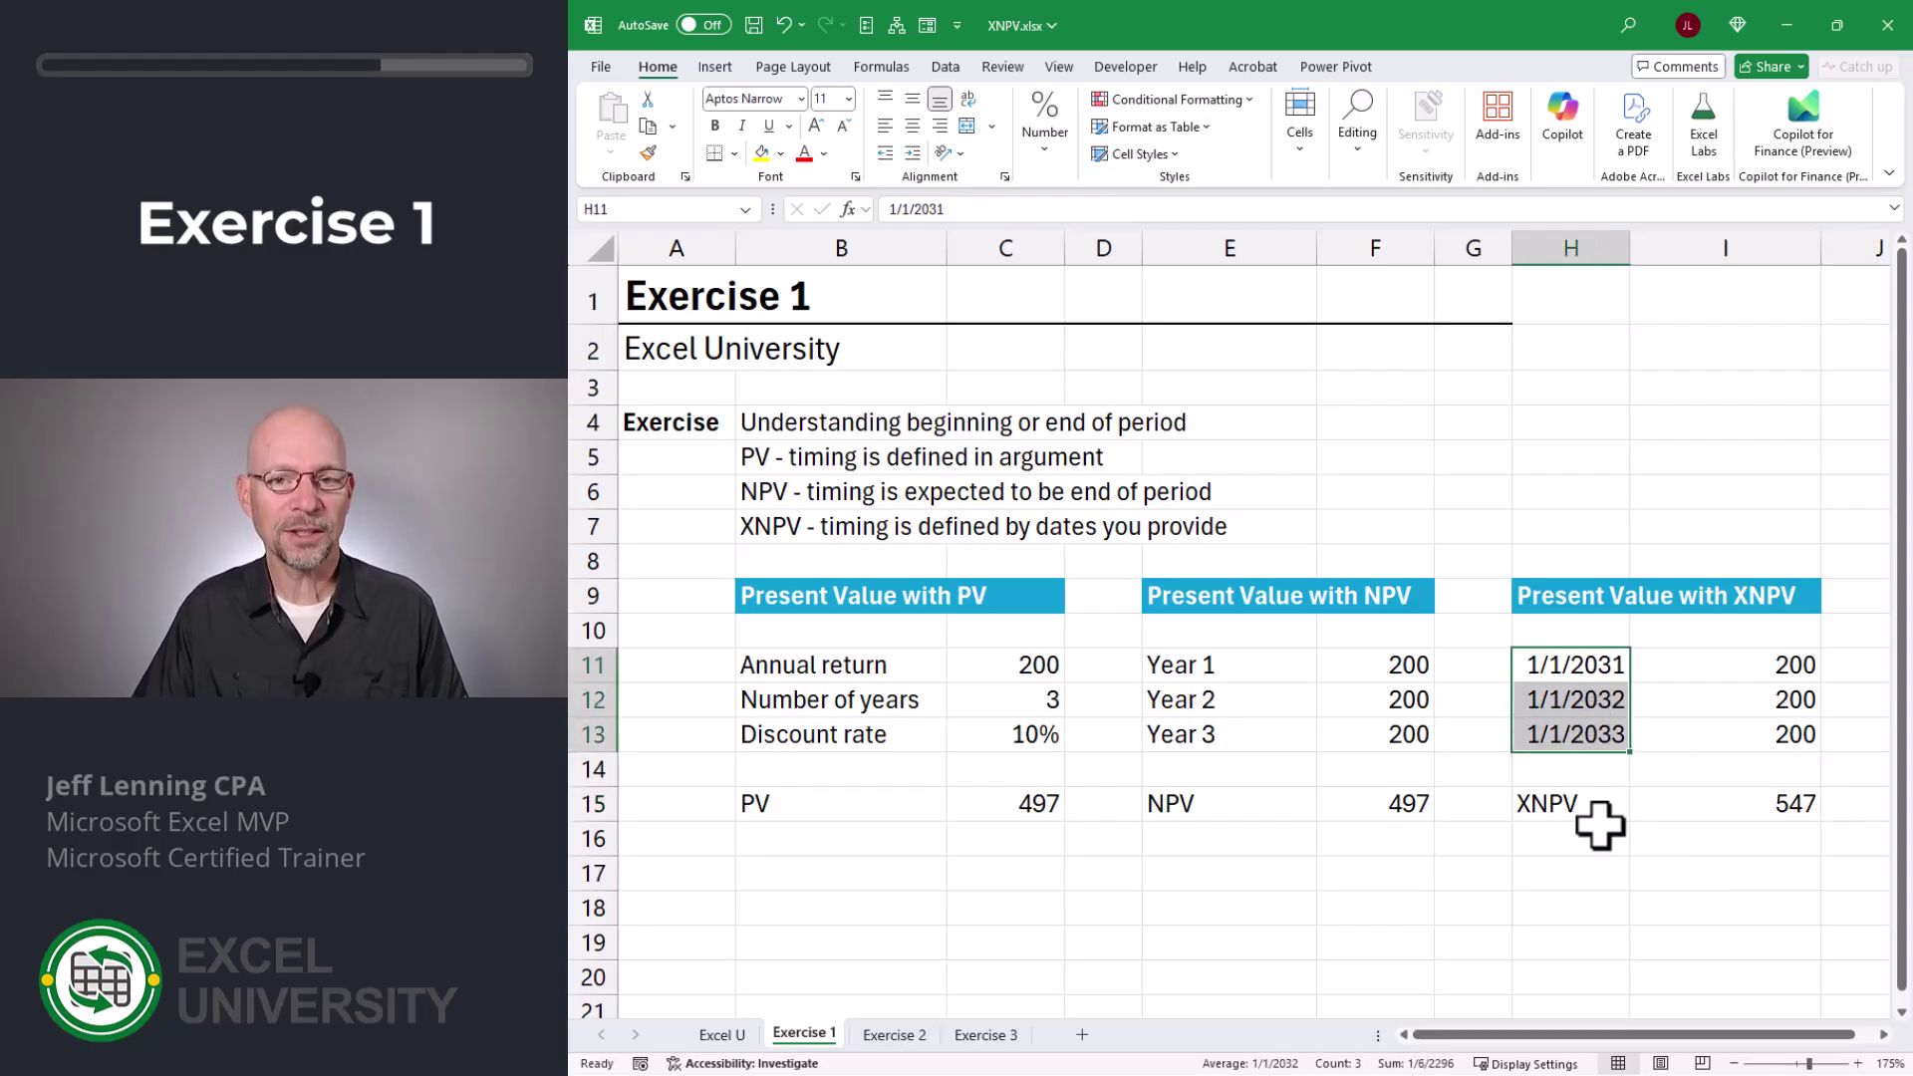
click(1735, 659)
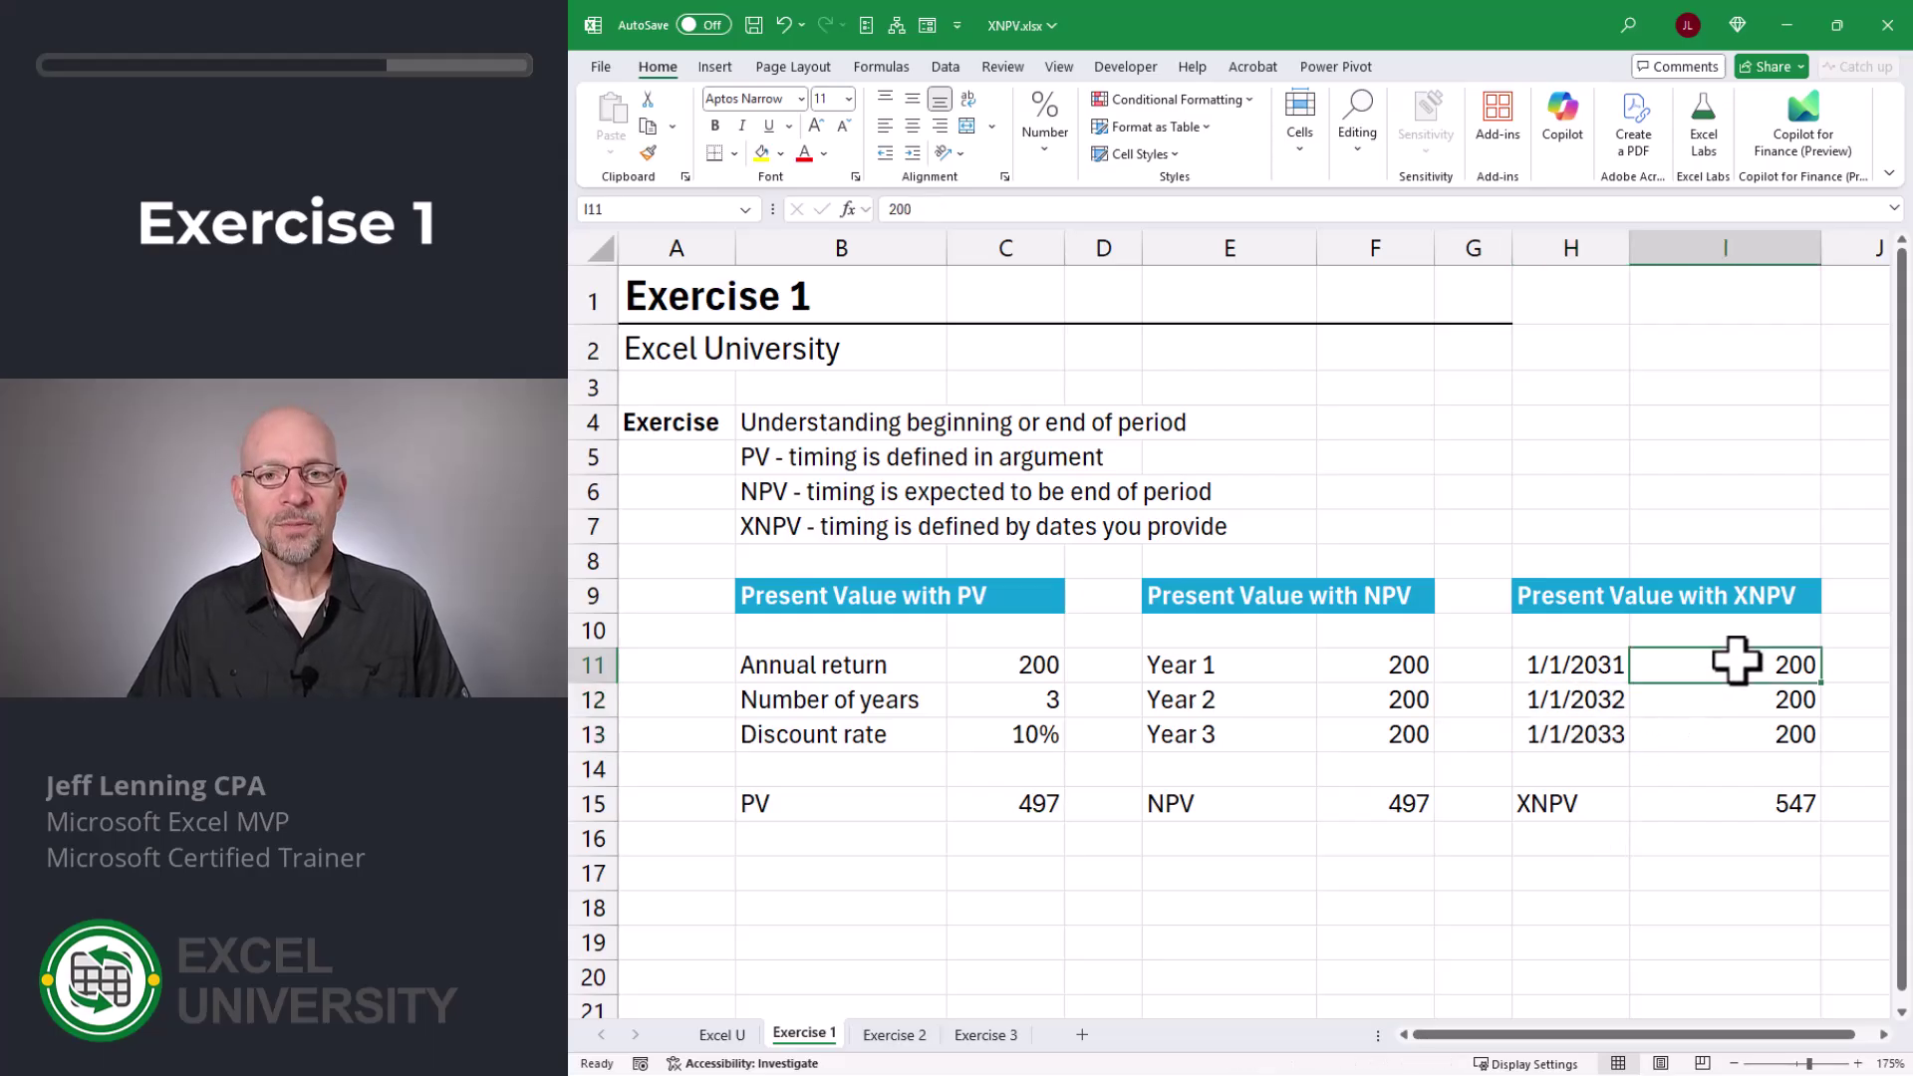
drag(1593, 662, 1673, 661)
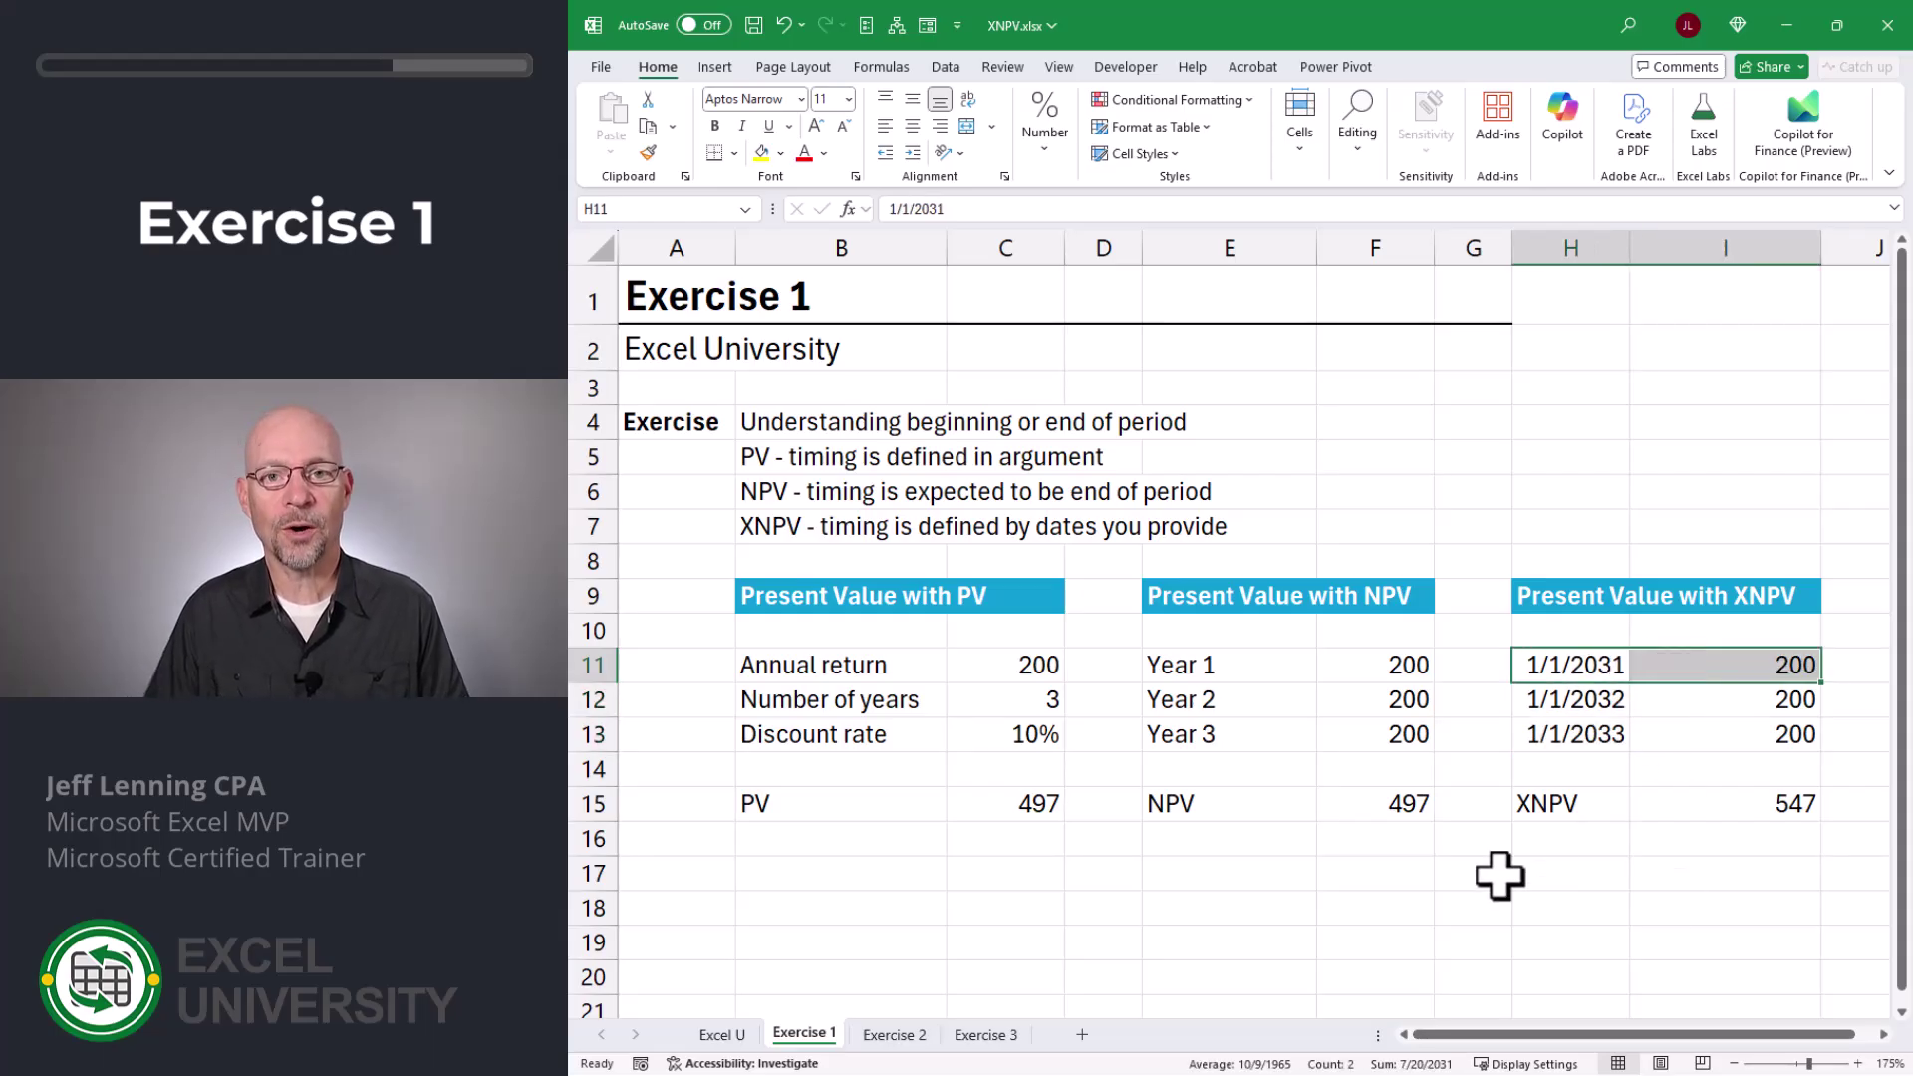
Step: Reopen C15's =-PV(C13,C12,C11) formula for editing, positioned to add arguments
click(1055, 809)
key(F2)
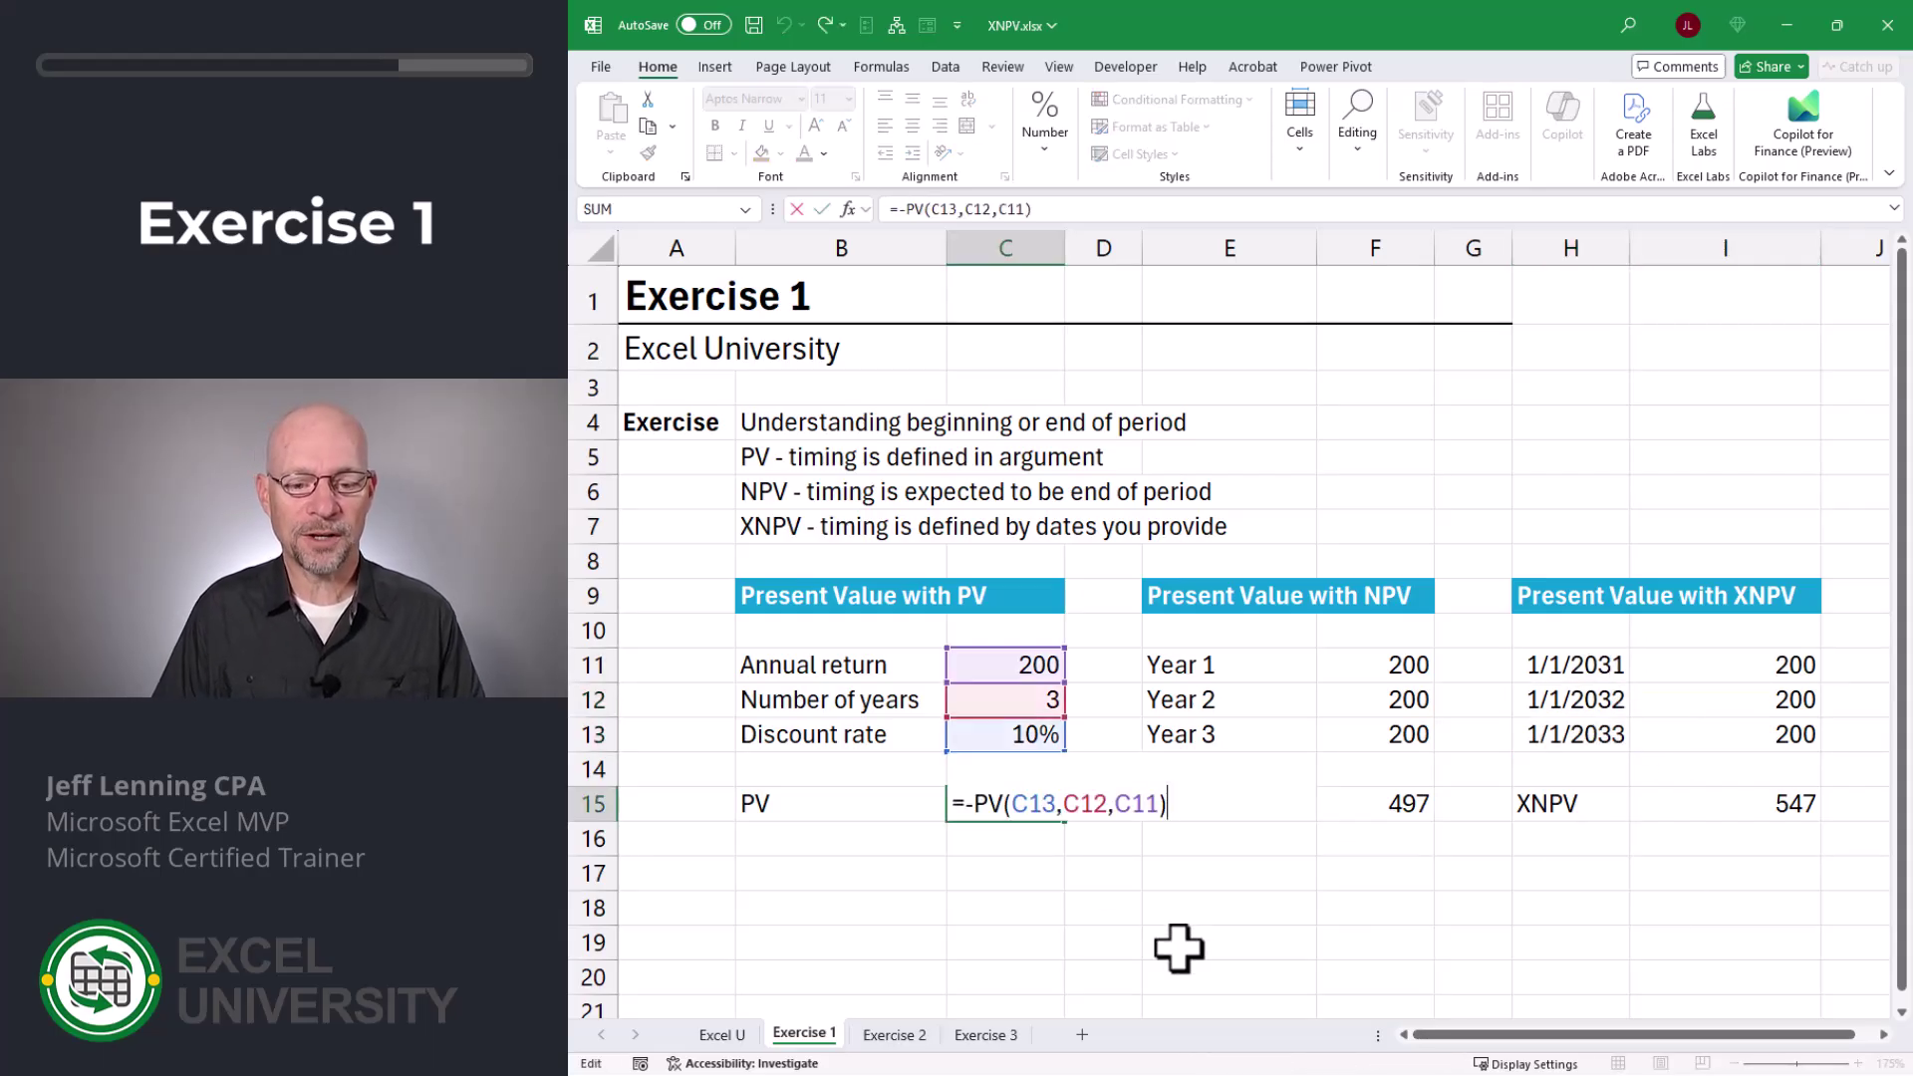
key(Left)
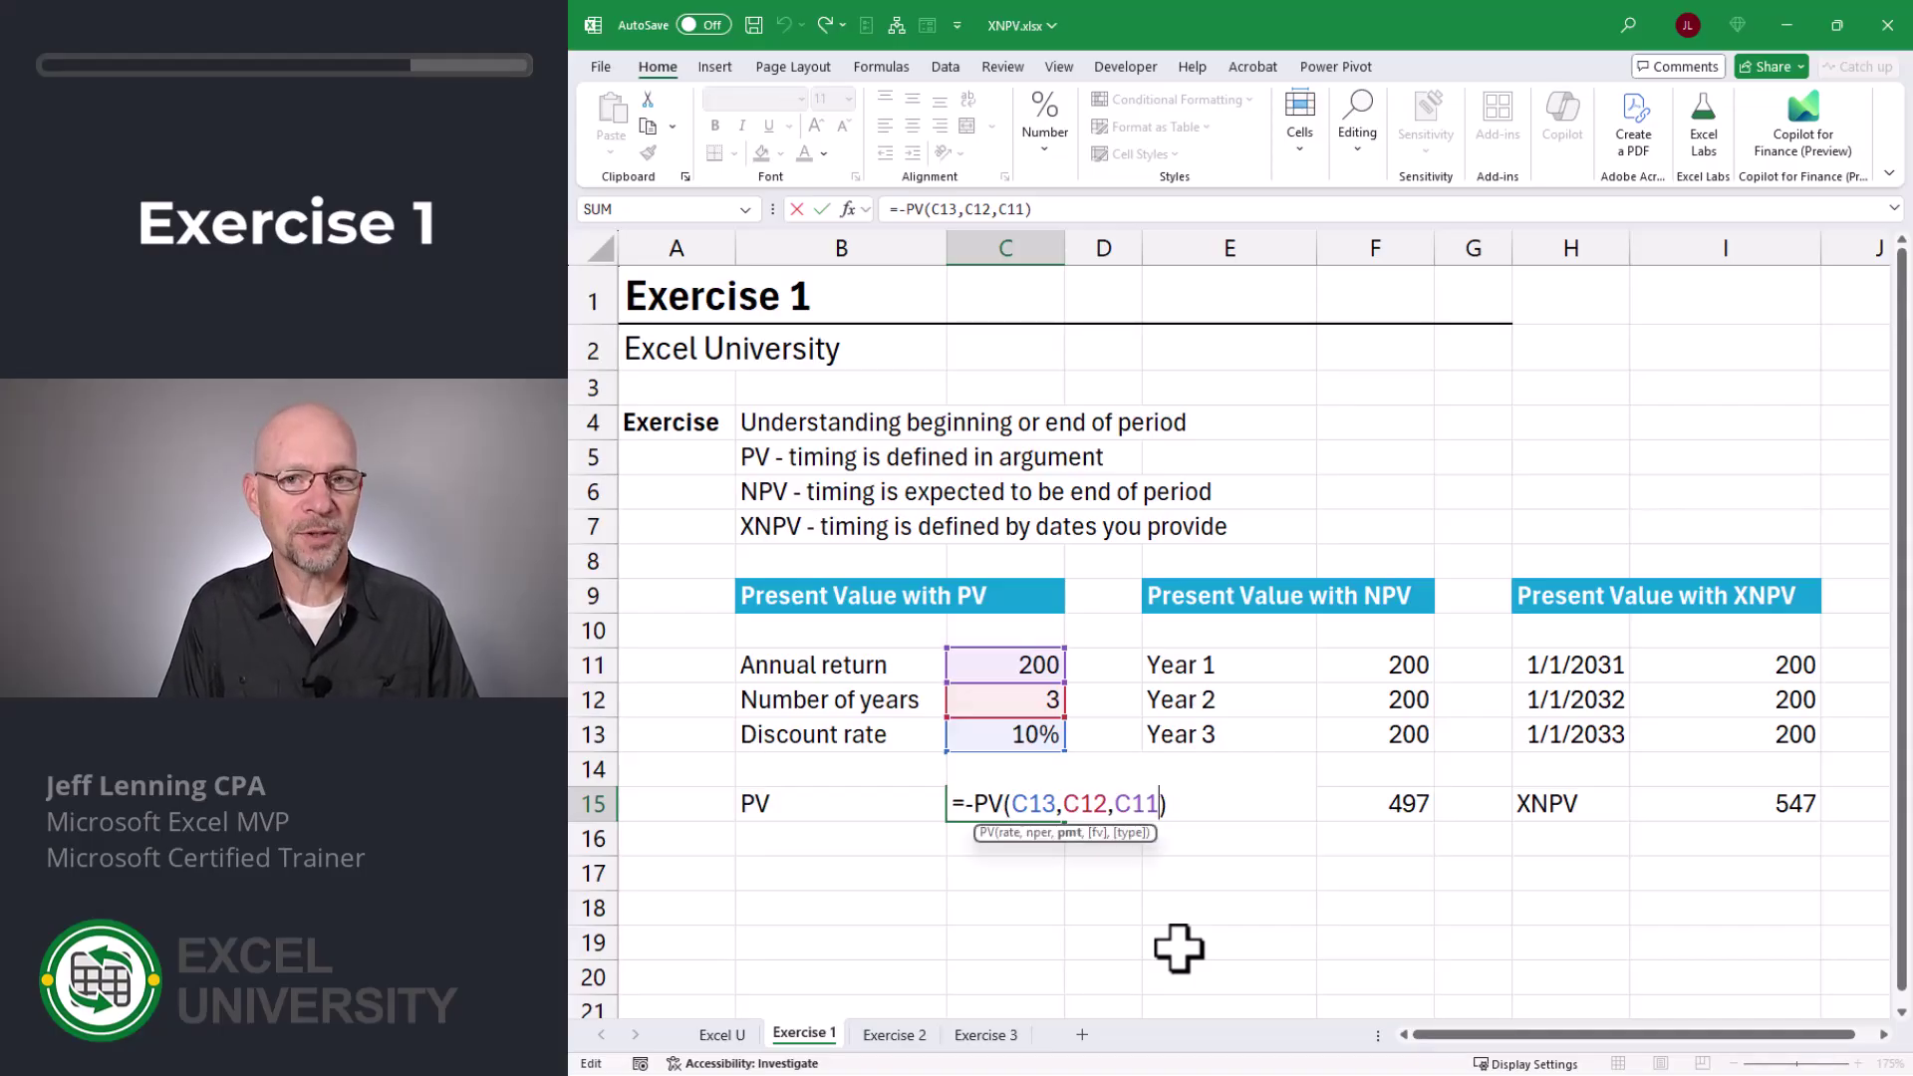
Step: Extend the formula to =-PV(C13,C12,C11,0,0) with end-of-period payment timing
text(,)
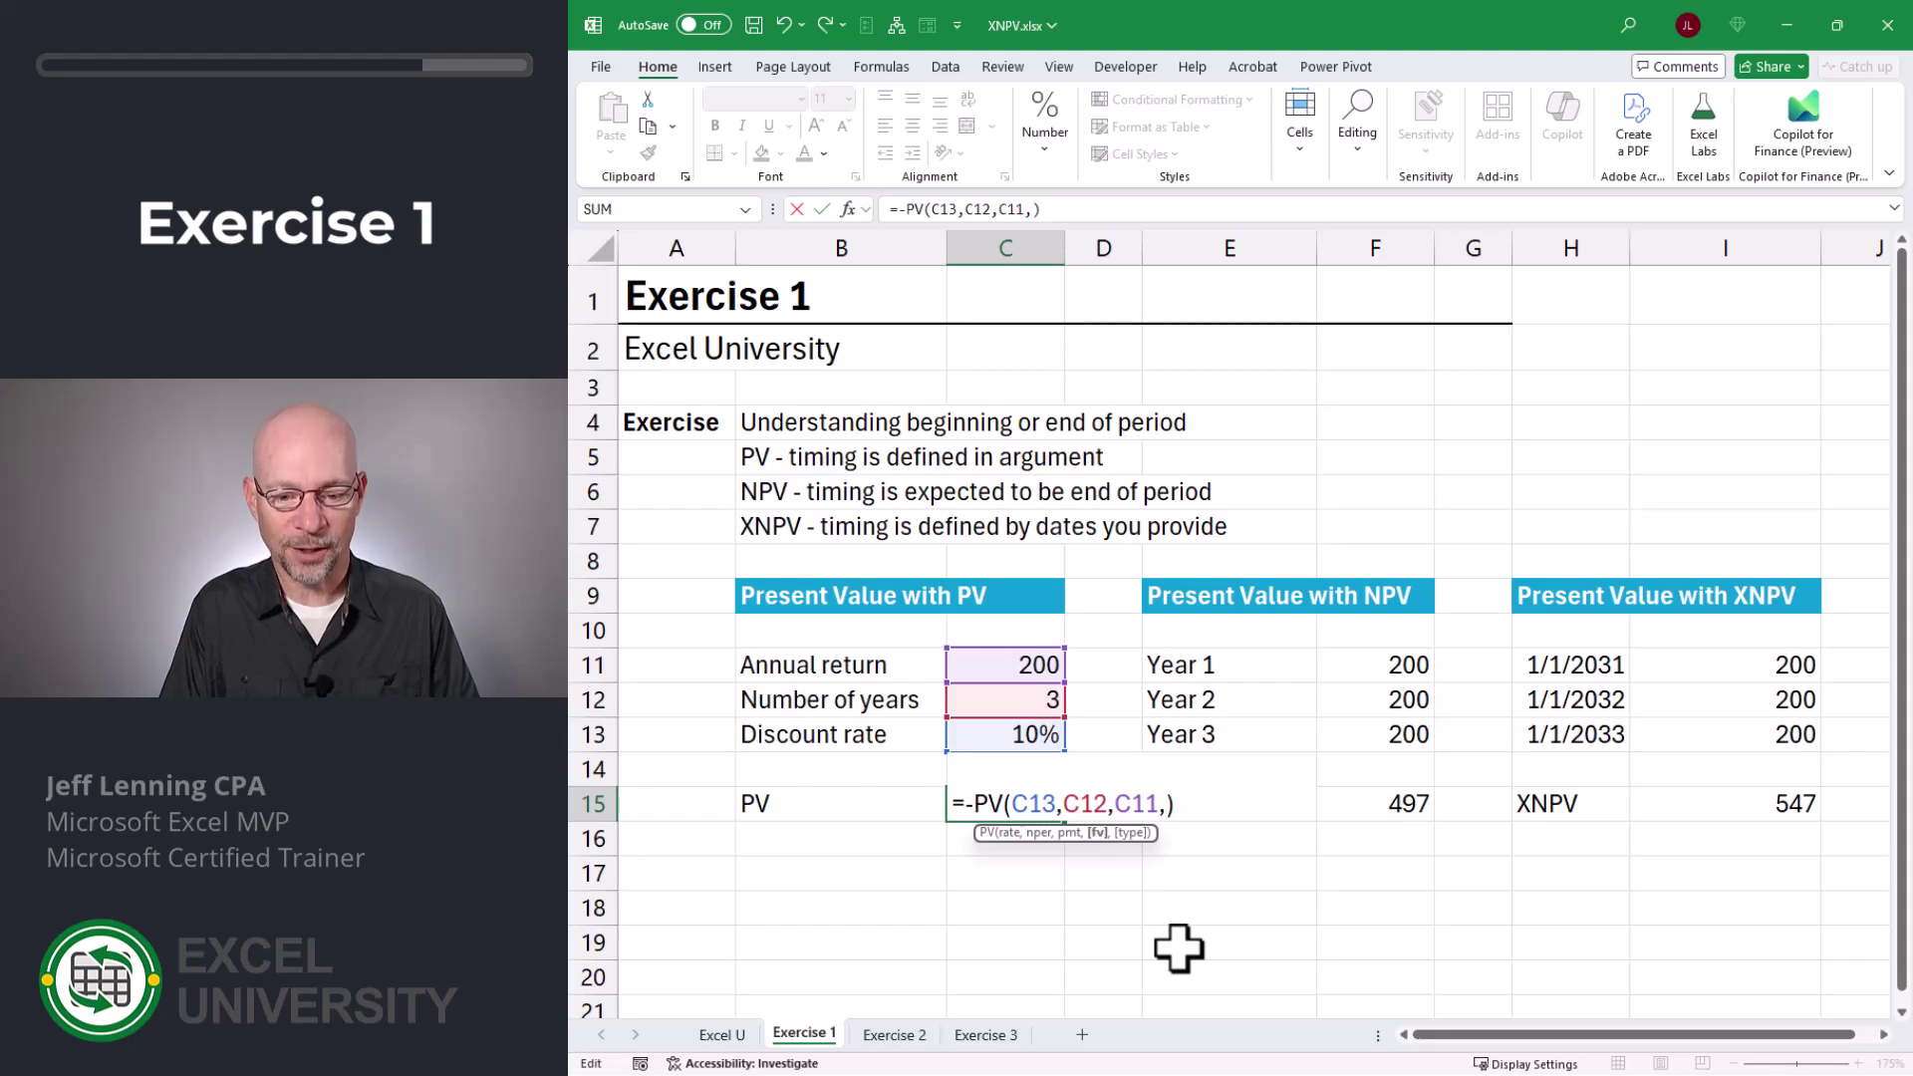
text(0,)
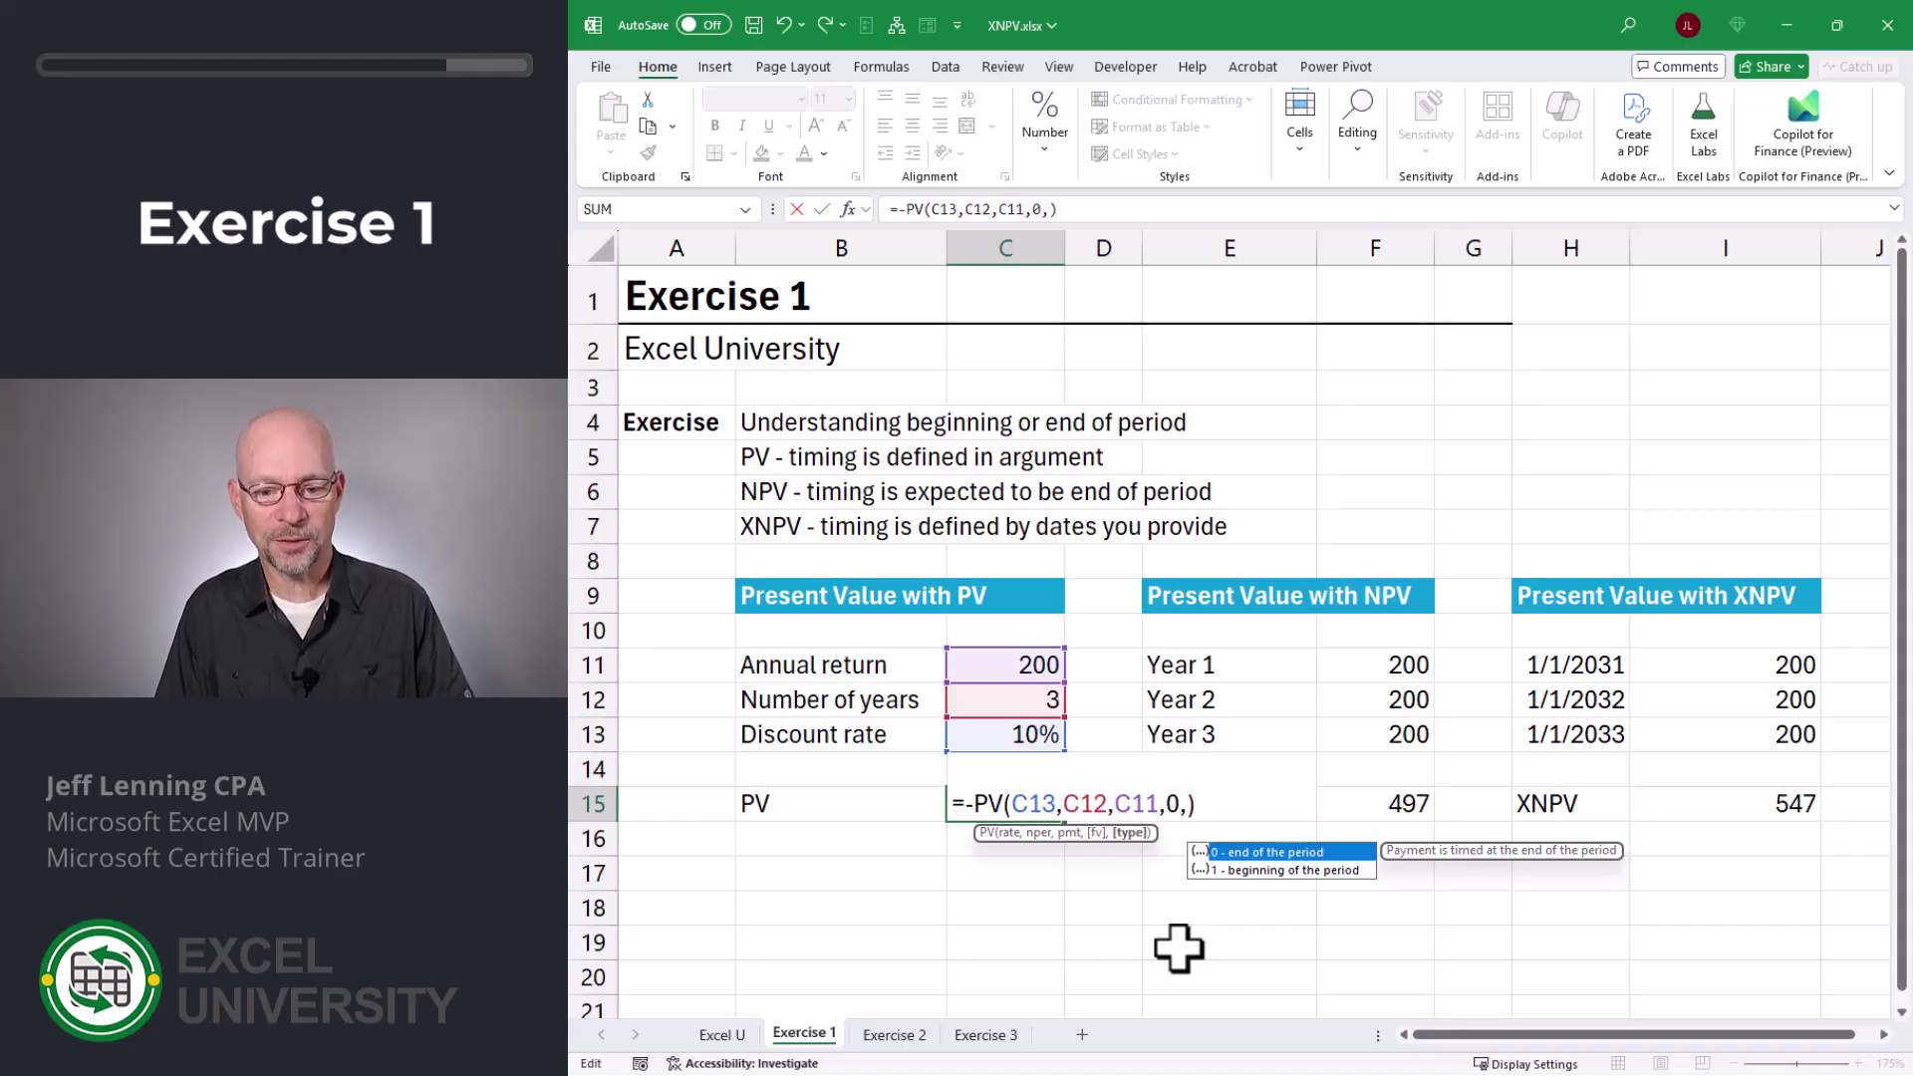
key(Down)
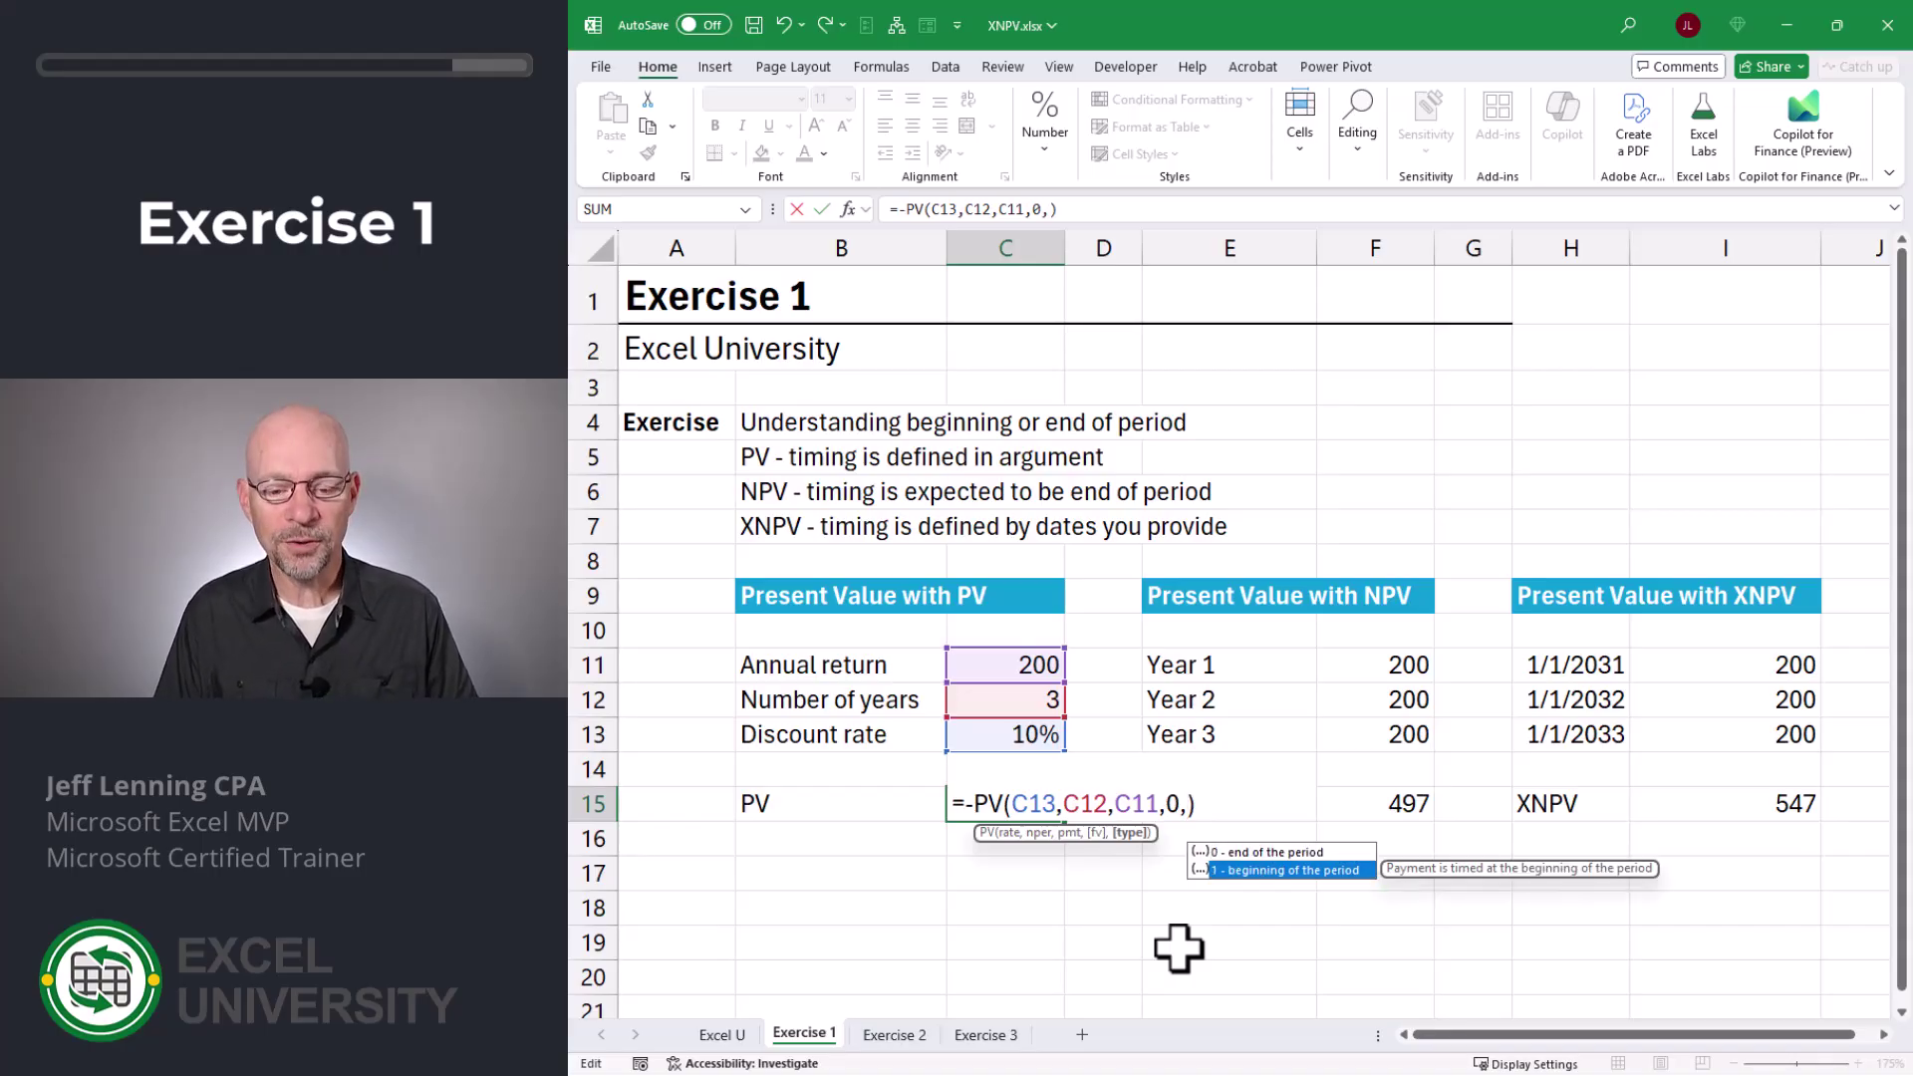
key(Up)
text(0)
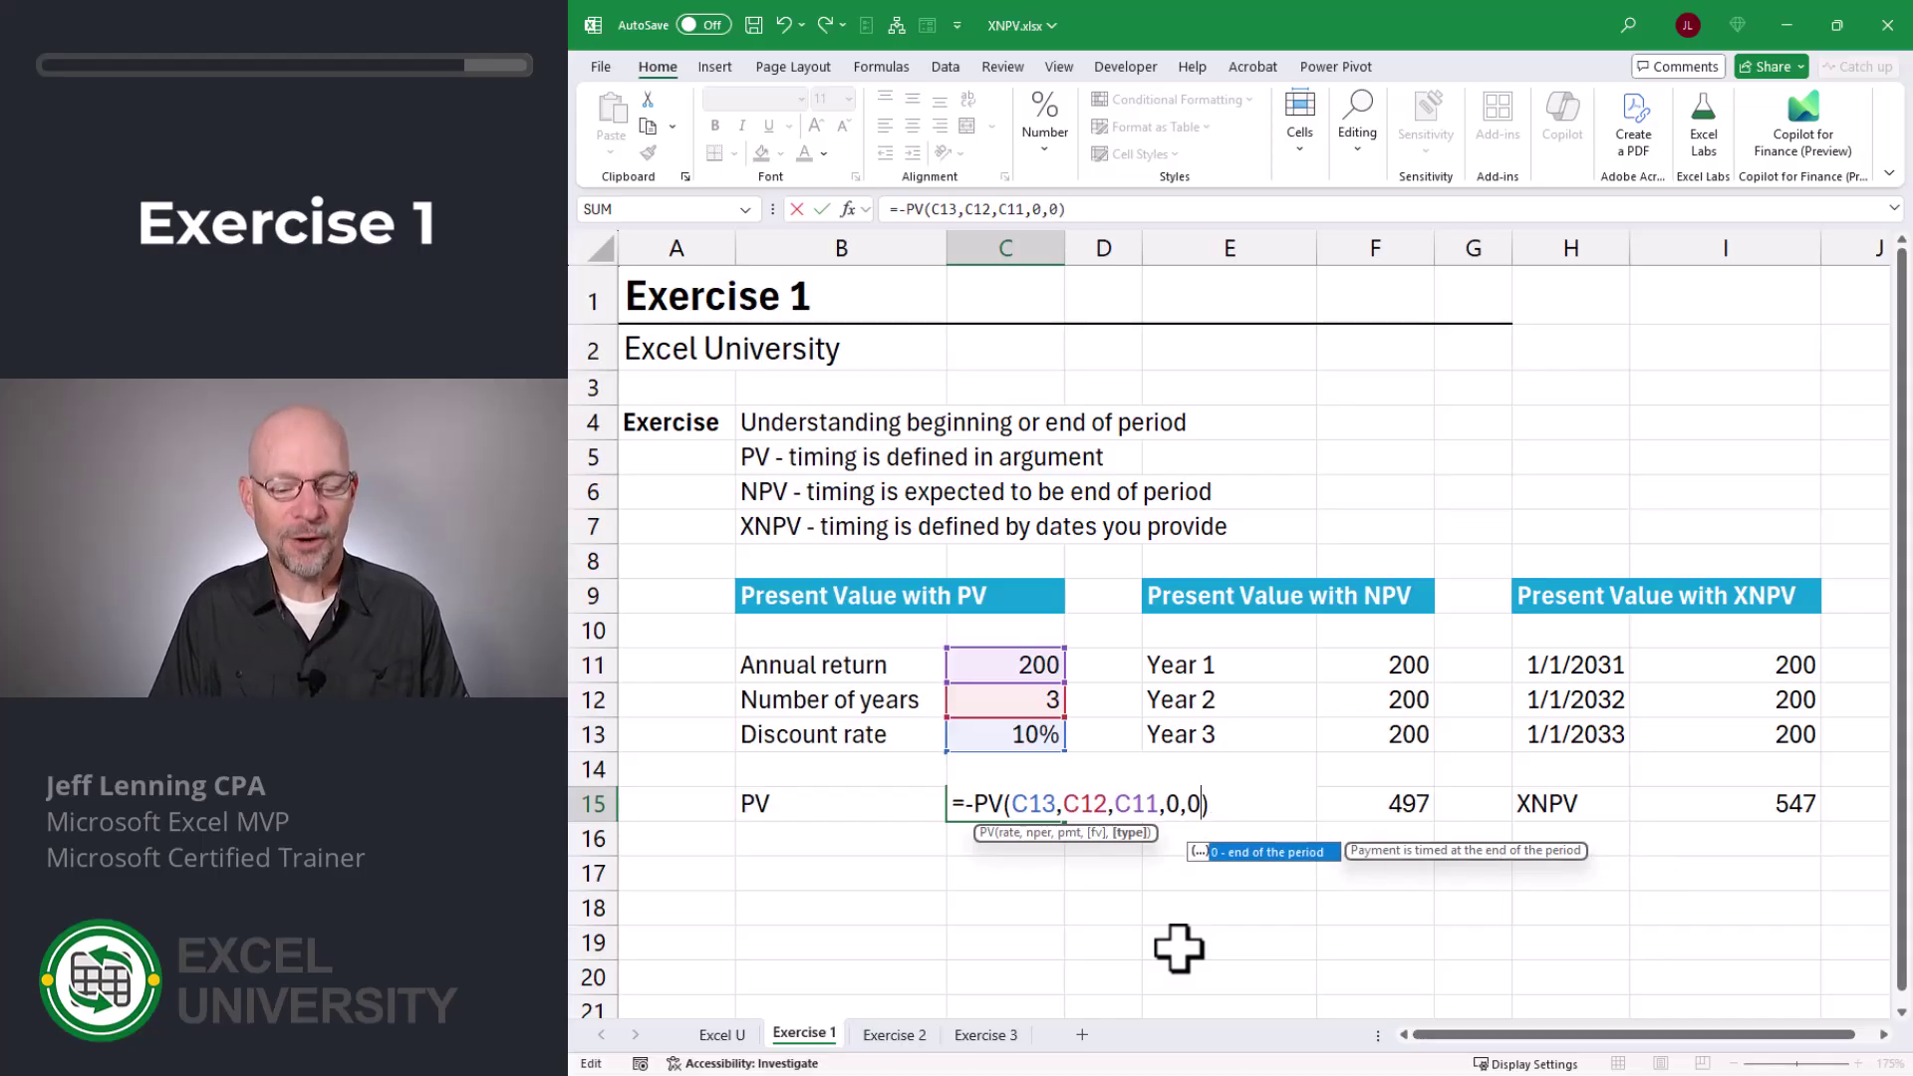
key(Return)
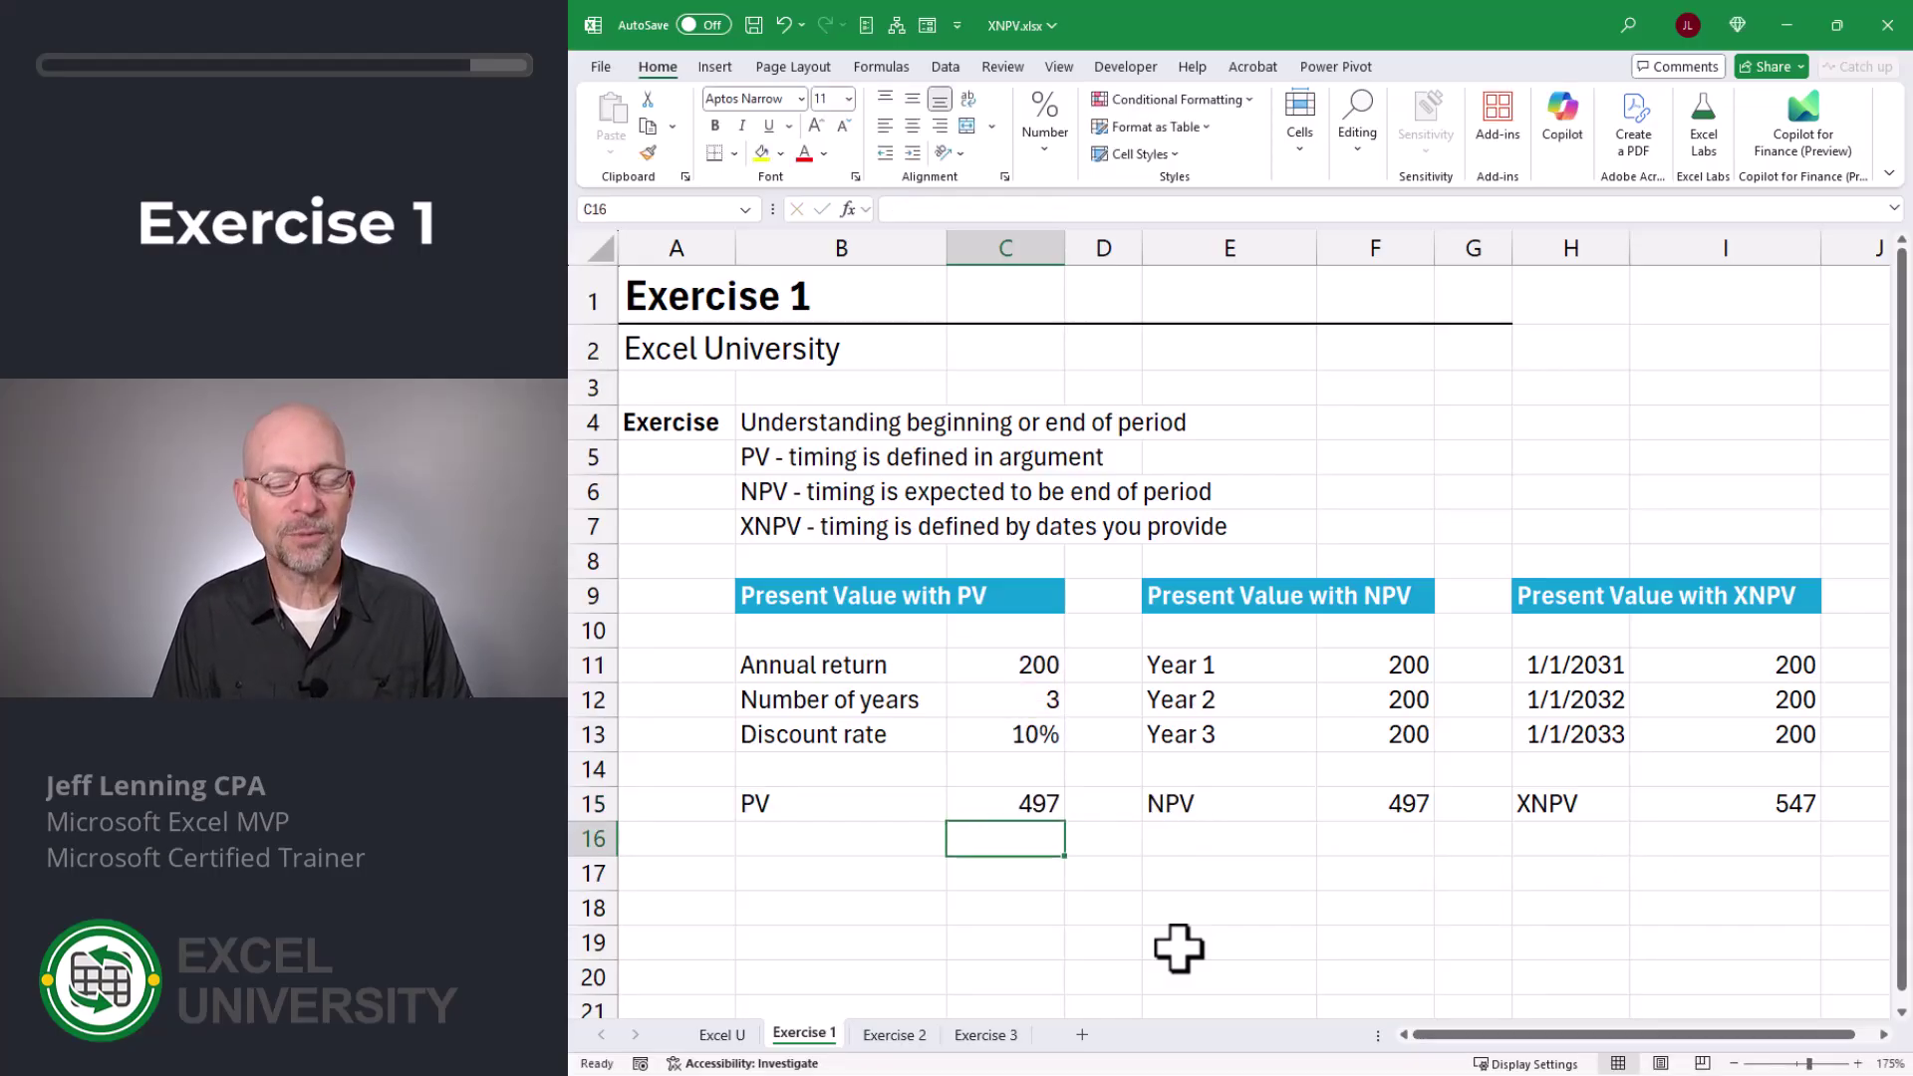
Step: Change it to =-PV(C13,C12,C11,0,1) so C15 returns 547, matching the XNPV
click(1384, 800)
key(Left)
key(Left)
key(Left)
key(F2)
key(Left)
text(,1)
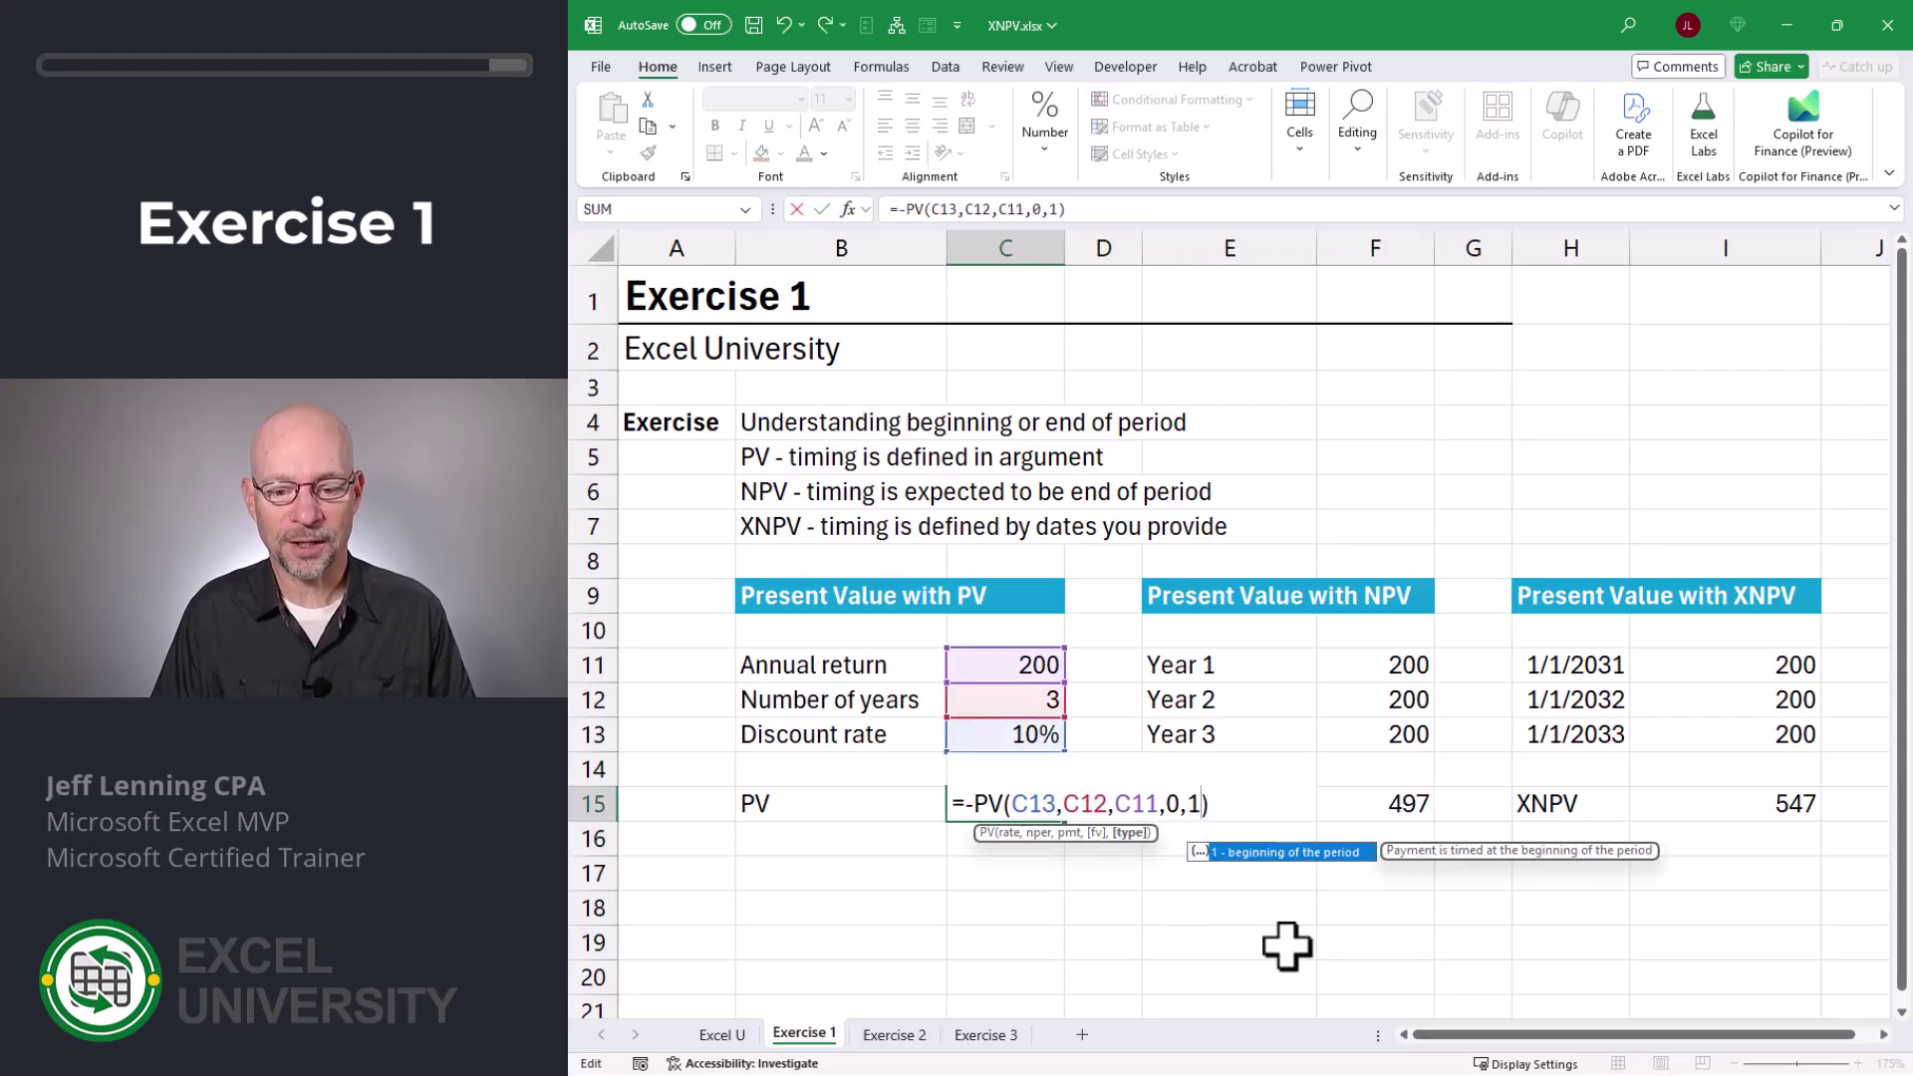
key(Return)
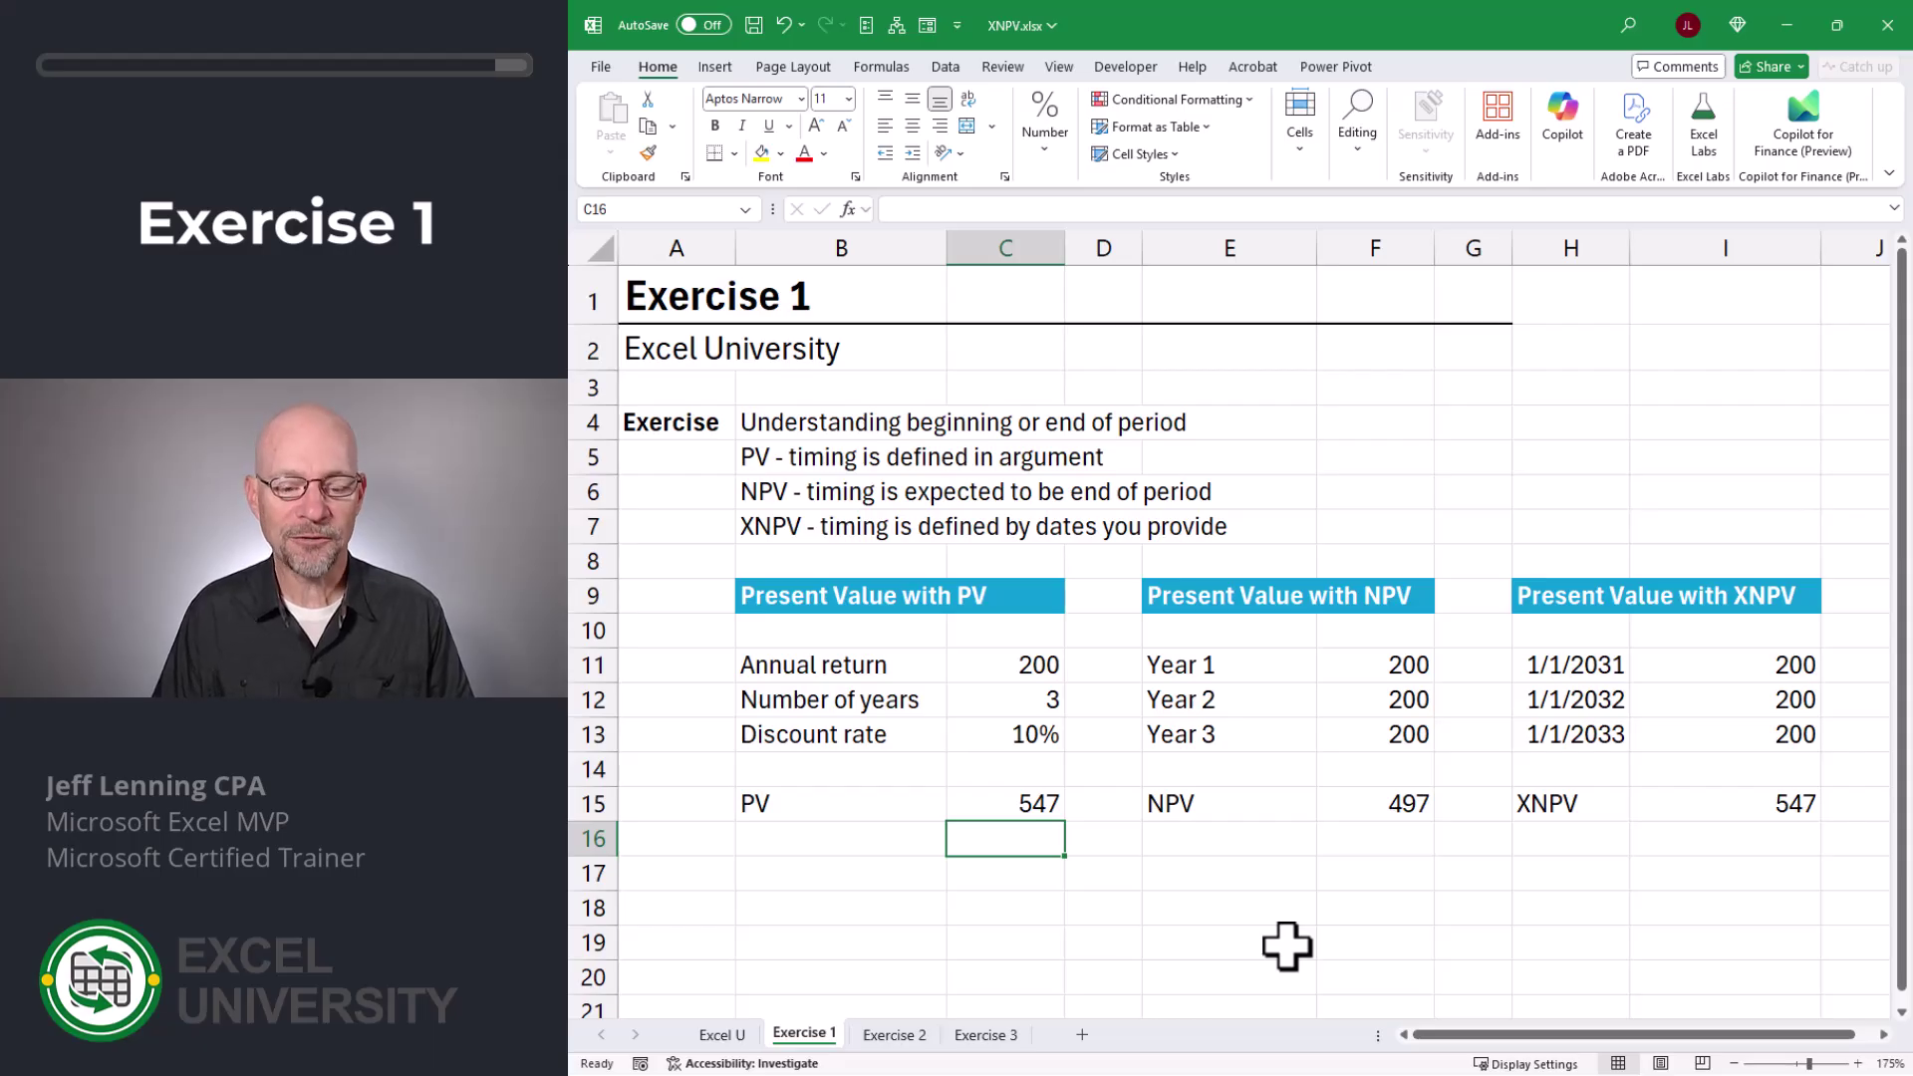
click(1022, 803)
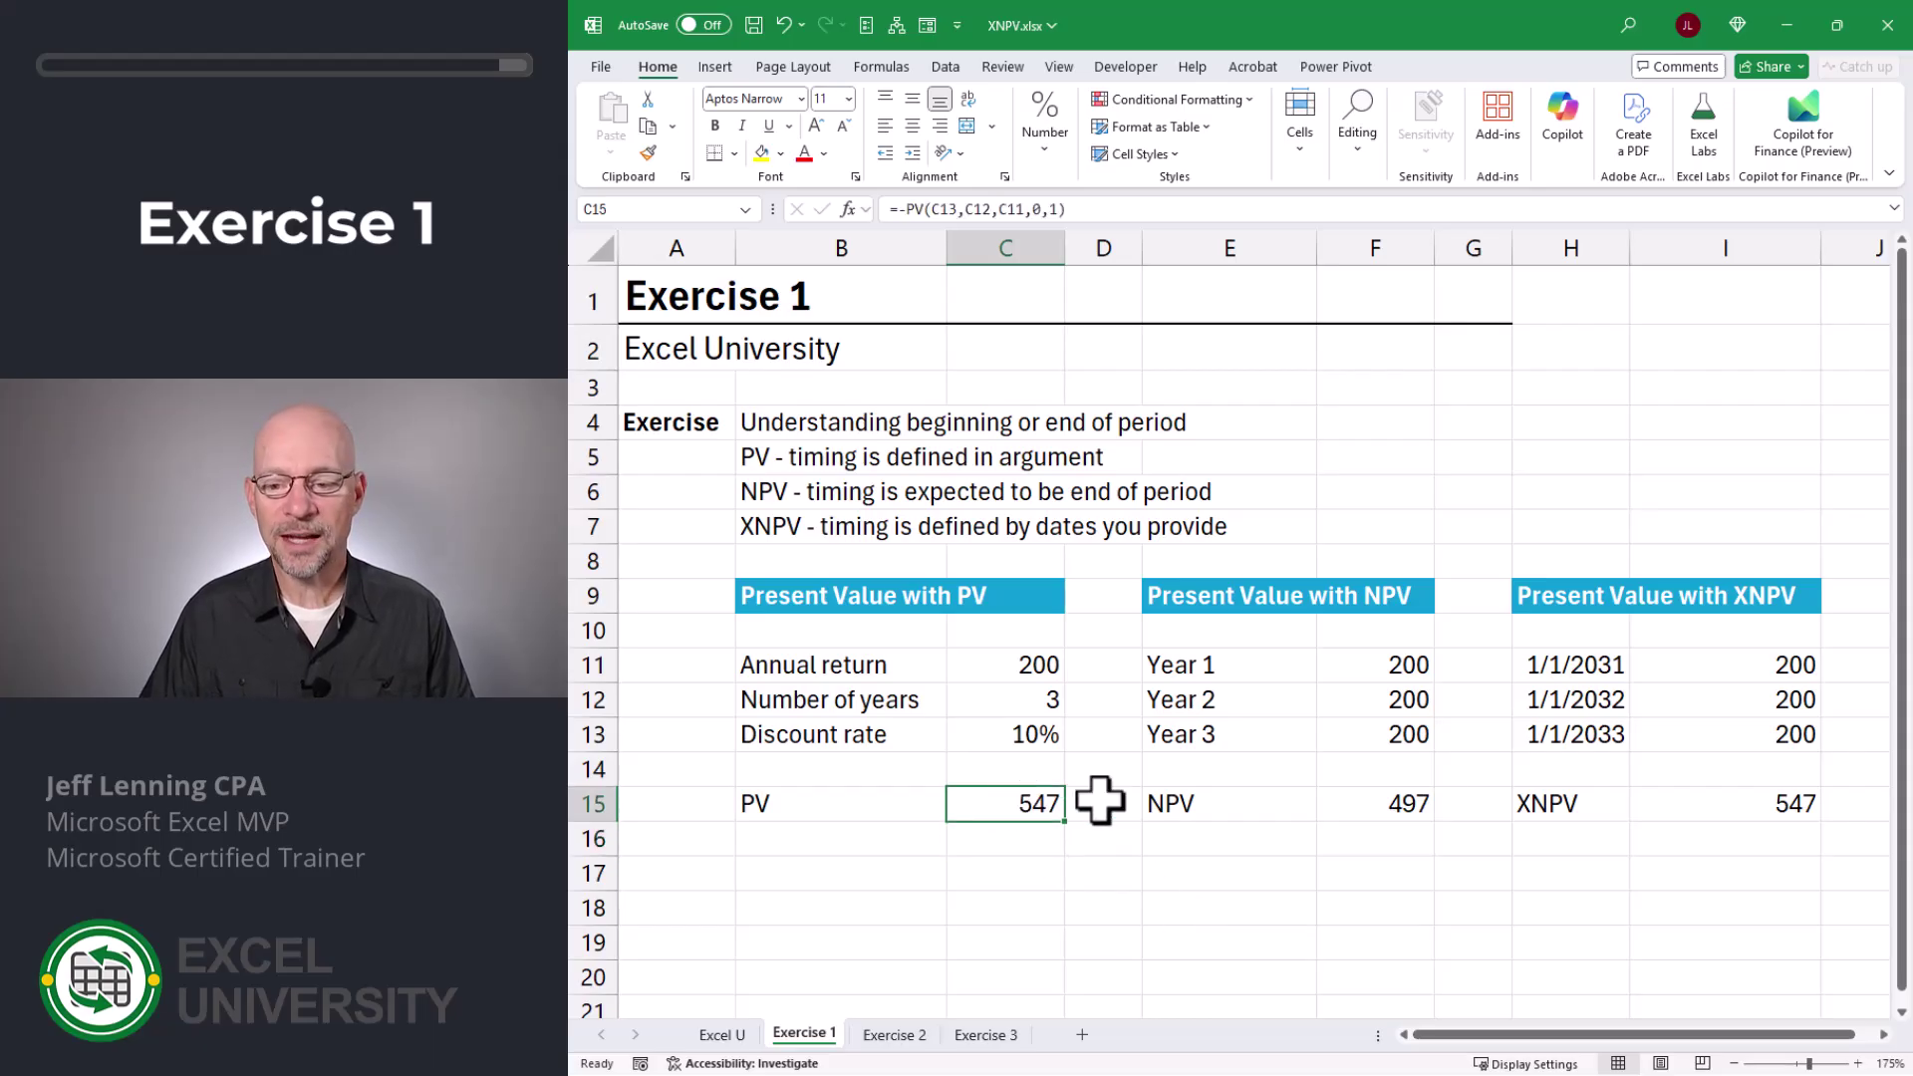
click(1737, 803)
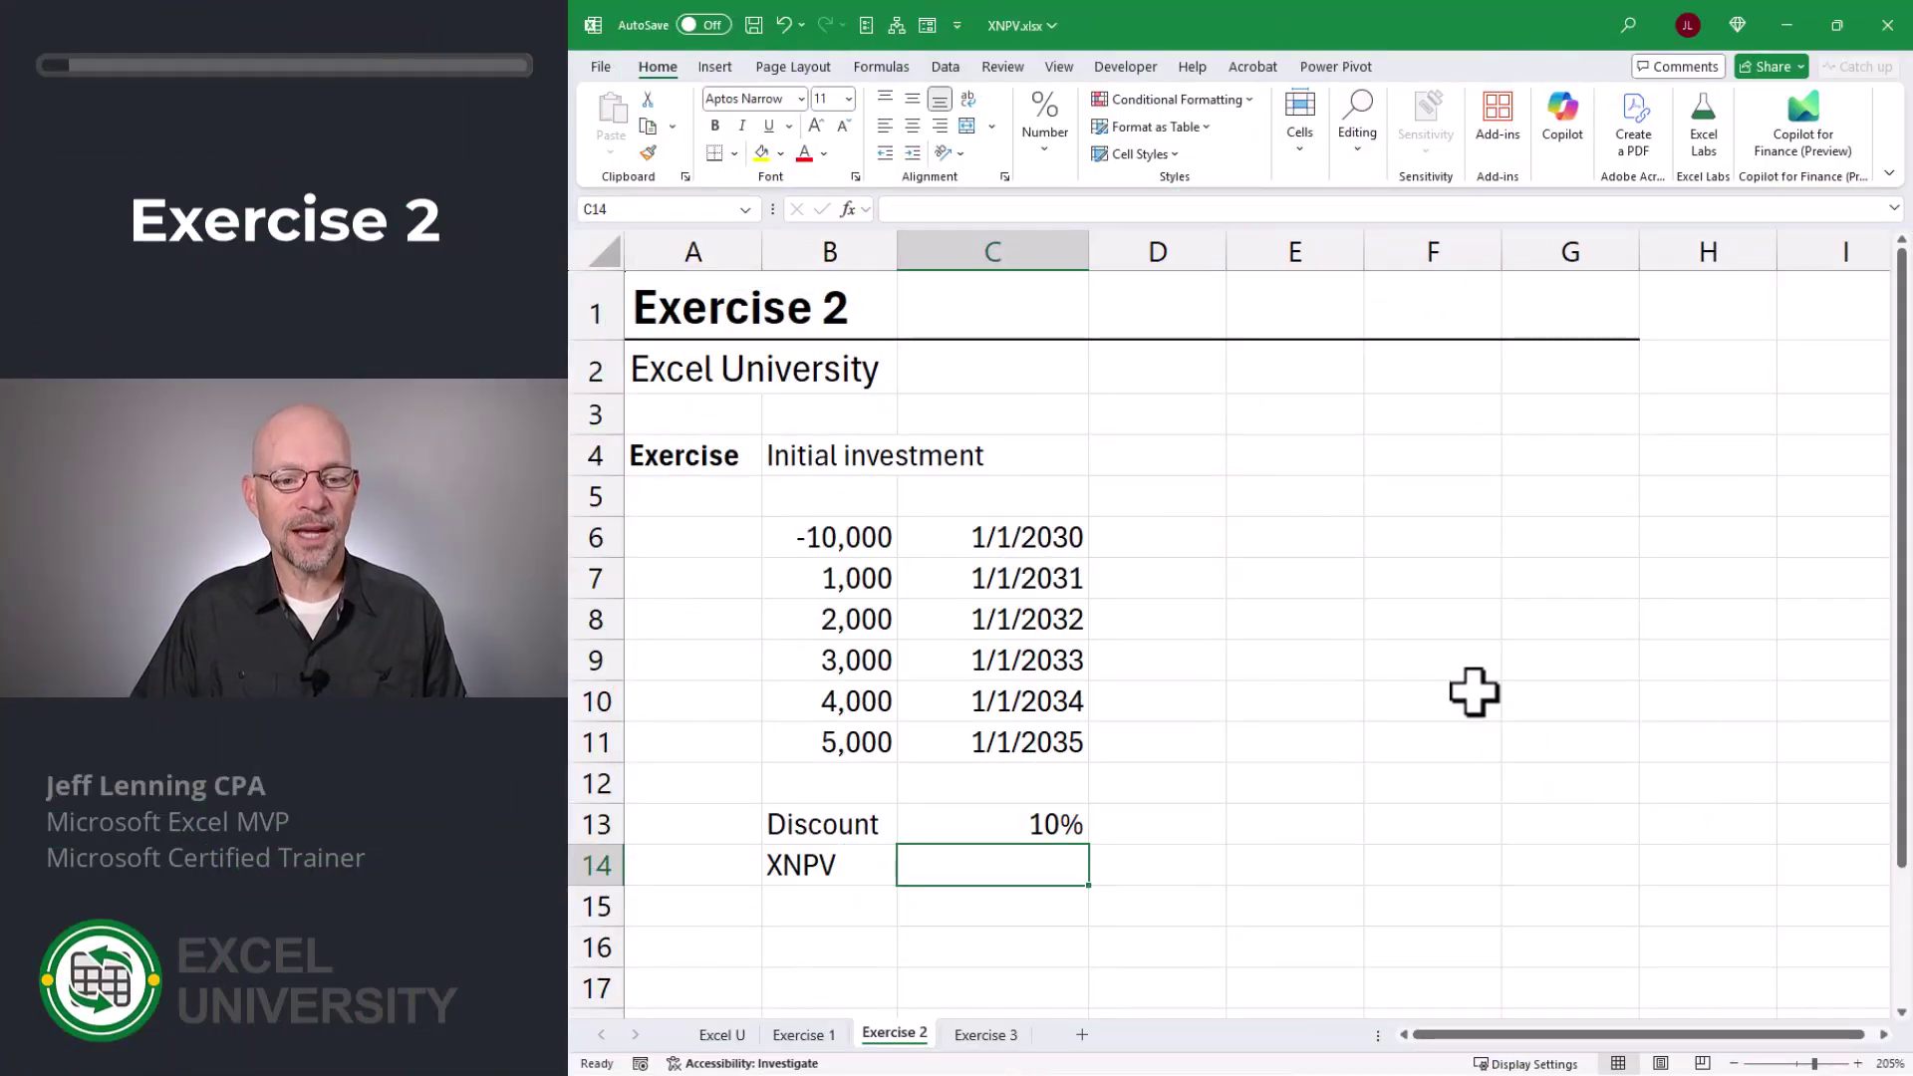
Step: On Exercise 2, review the initial investment, cash flows B7:B11 and dates C7:C11, then select C14
drag(865, 535, 959, 530)
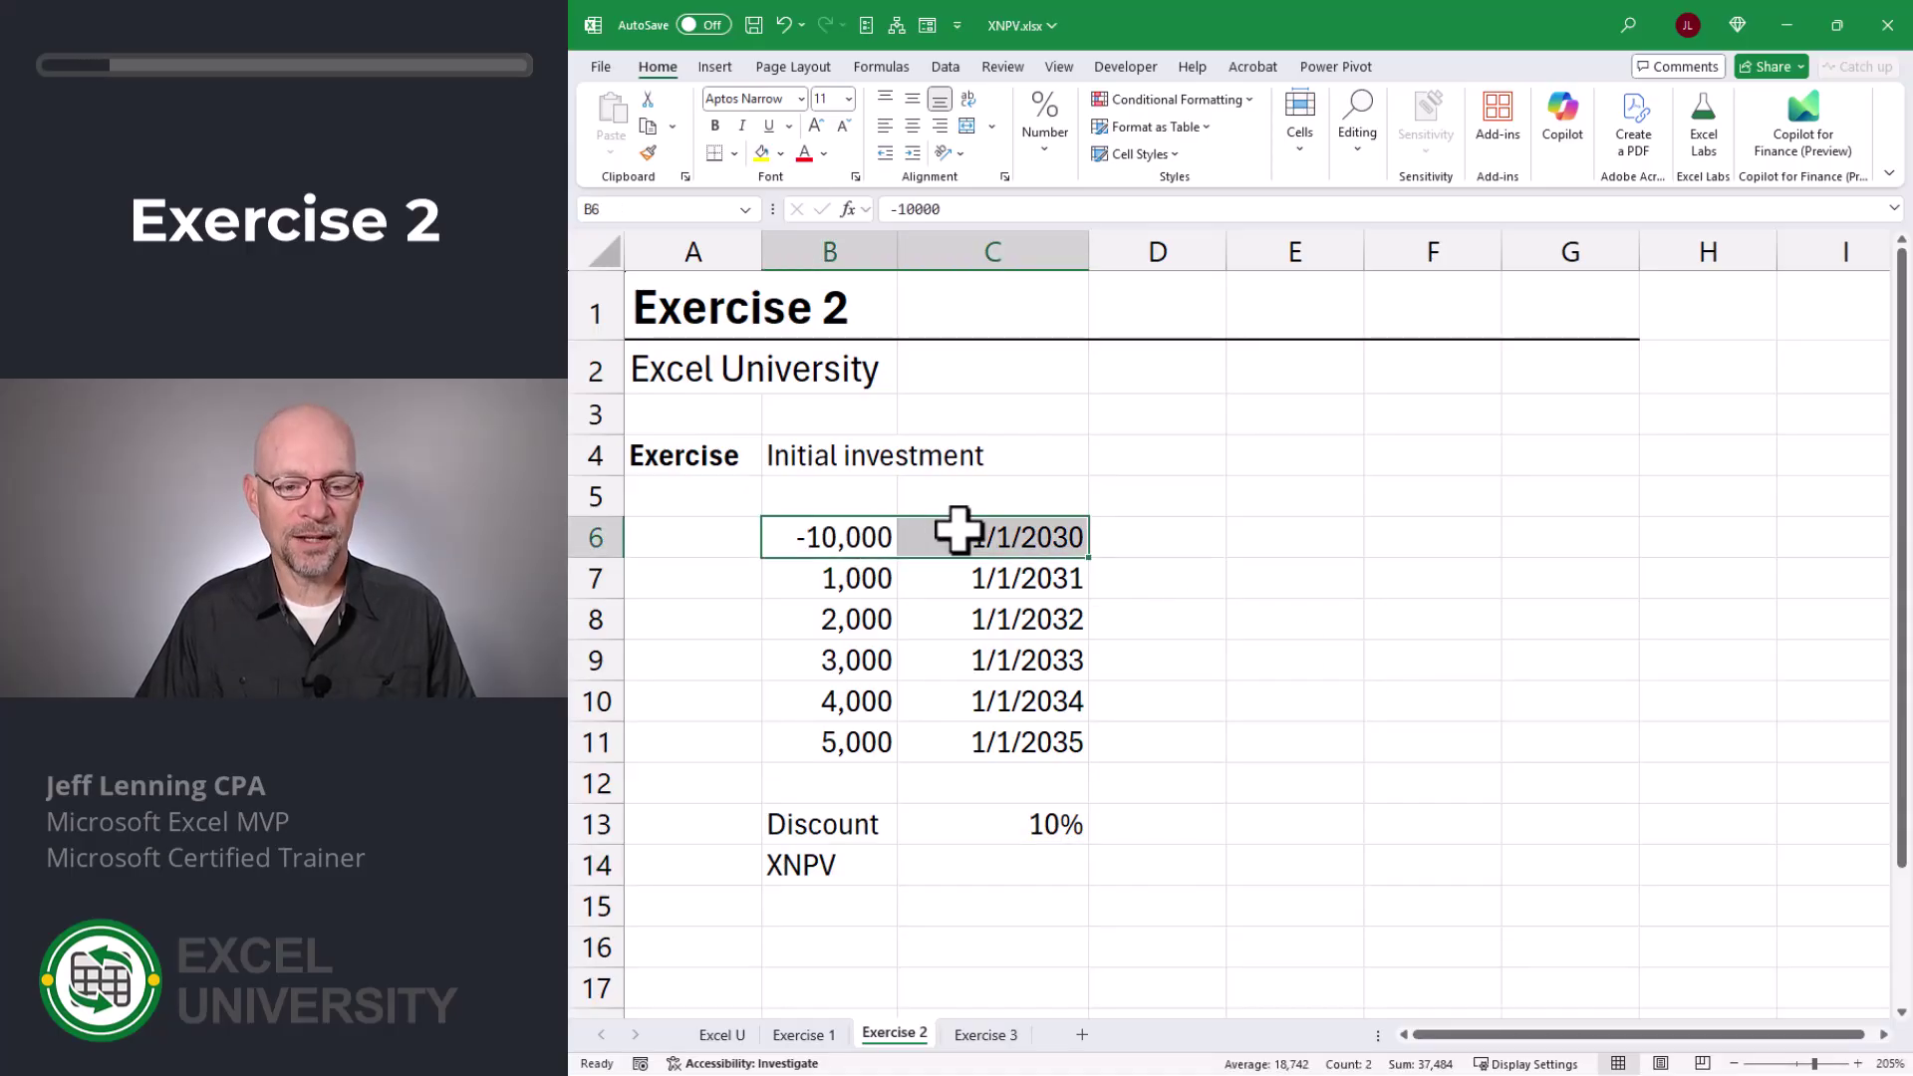
drag(863, 577, 863, 734)
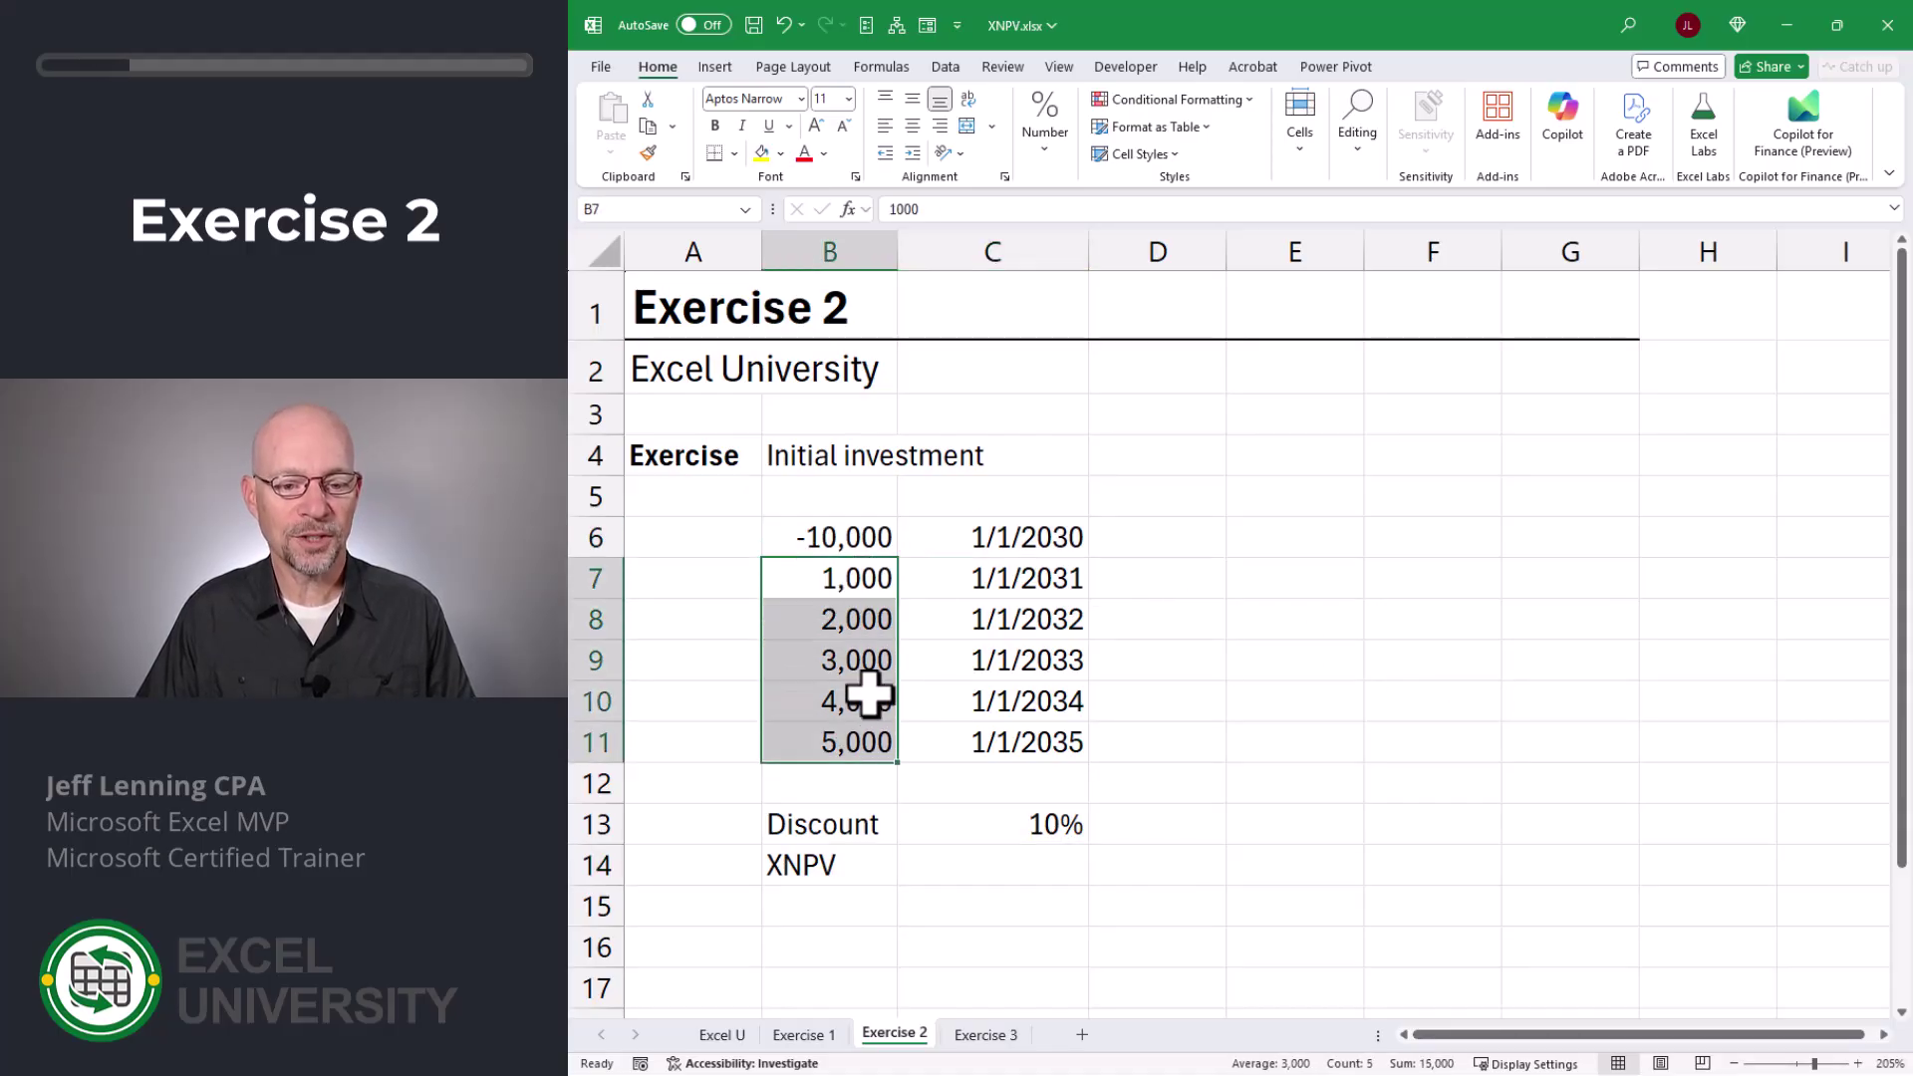
drag(990, 577, 993, 745)
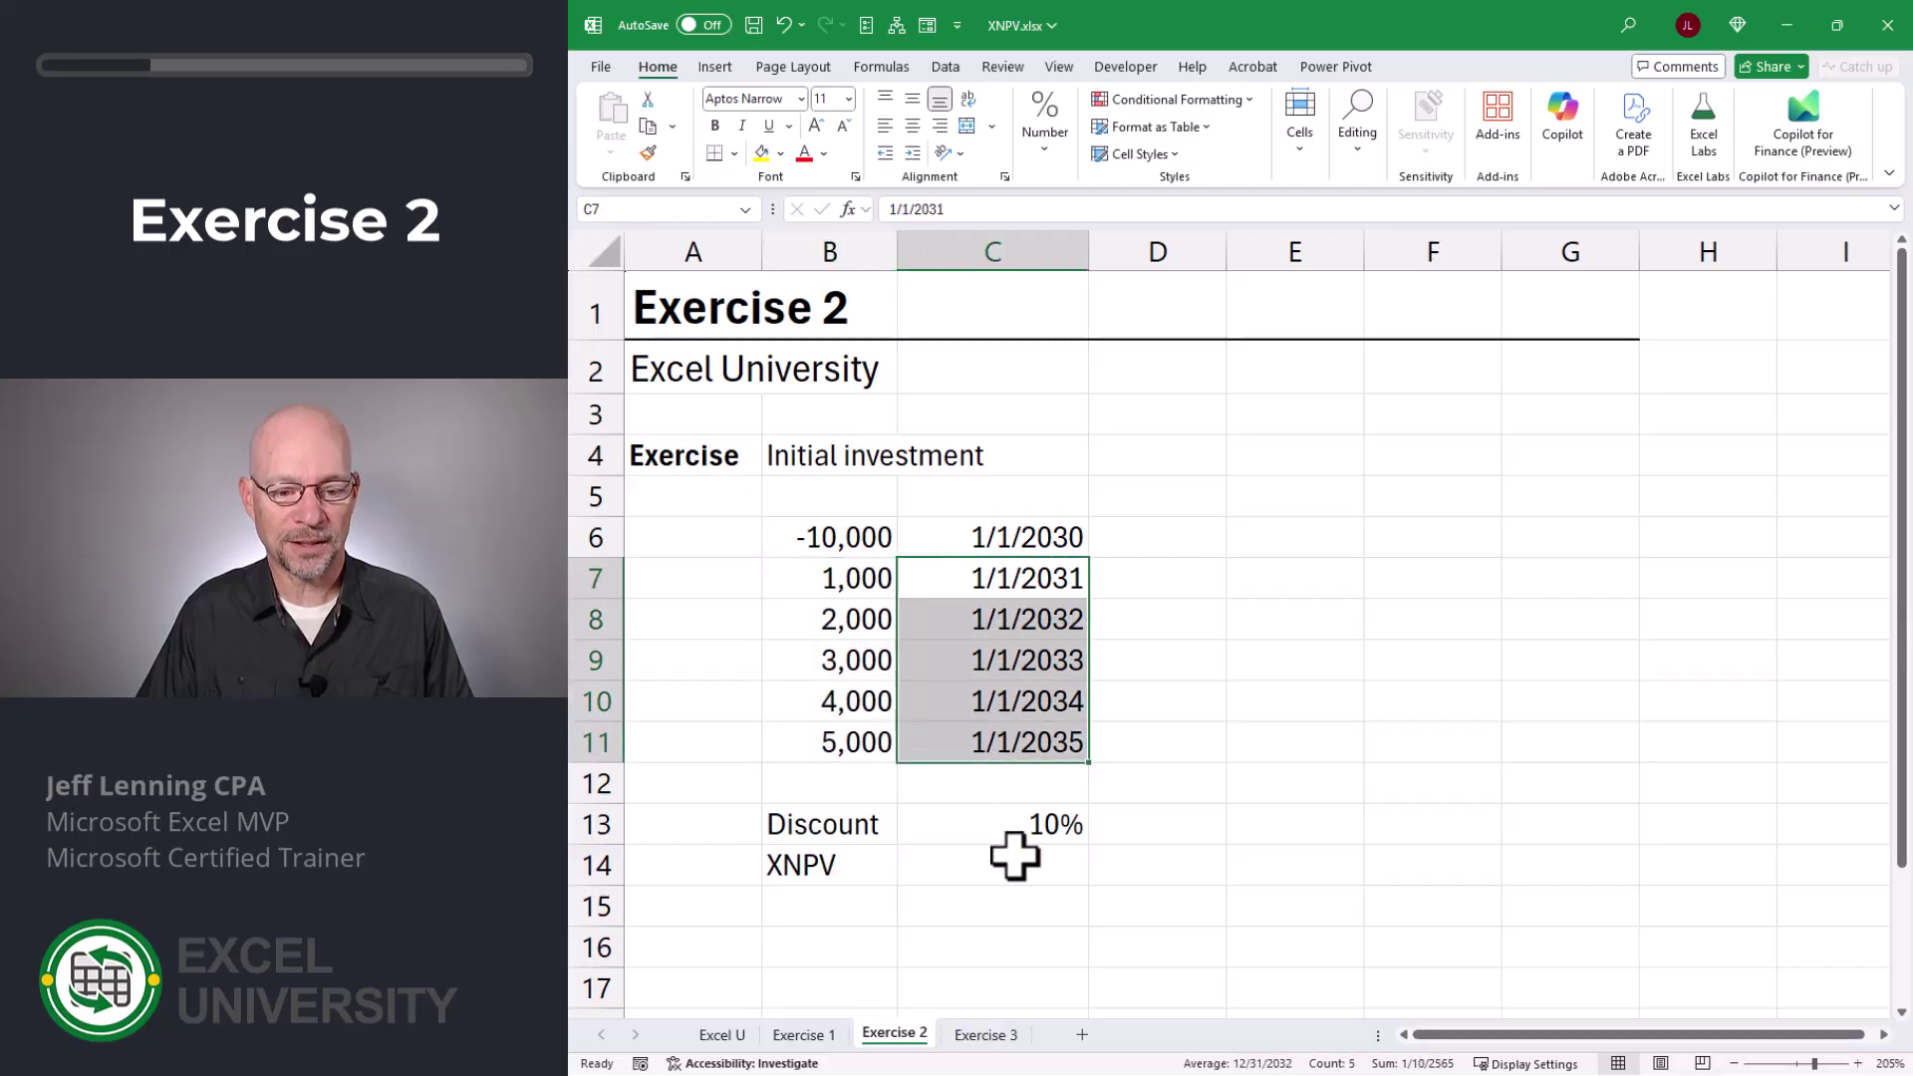
click(1014, 859)
Step: Enter =XNPV(C13,B6:B11,C6:C11) in C14, returning 650.48
text(=xn)
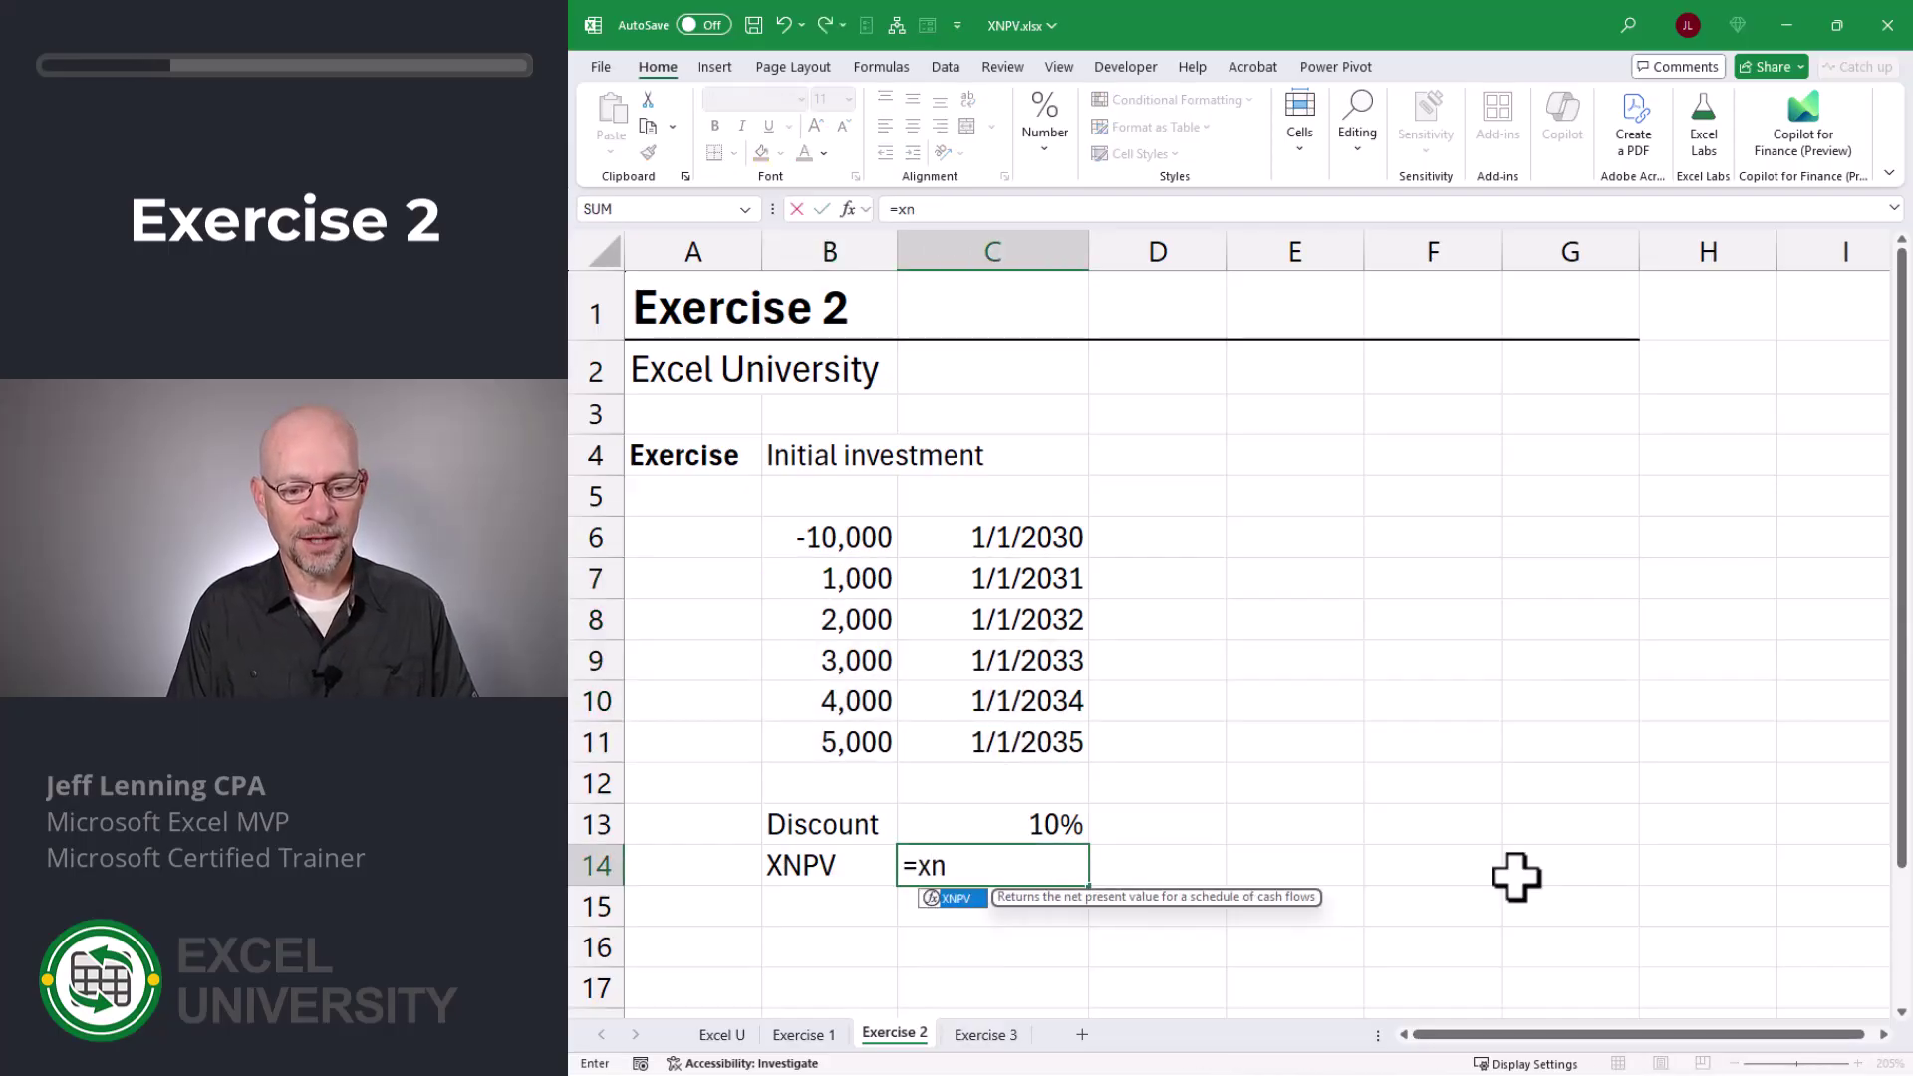
text(p)
key(Tab)
click(1007, 823)
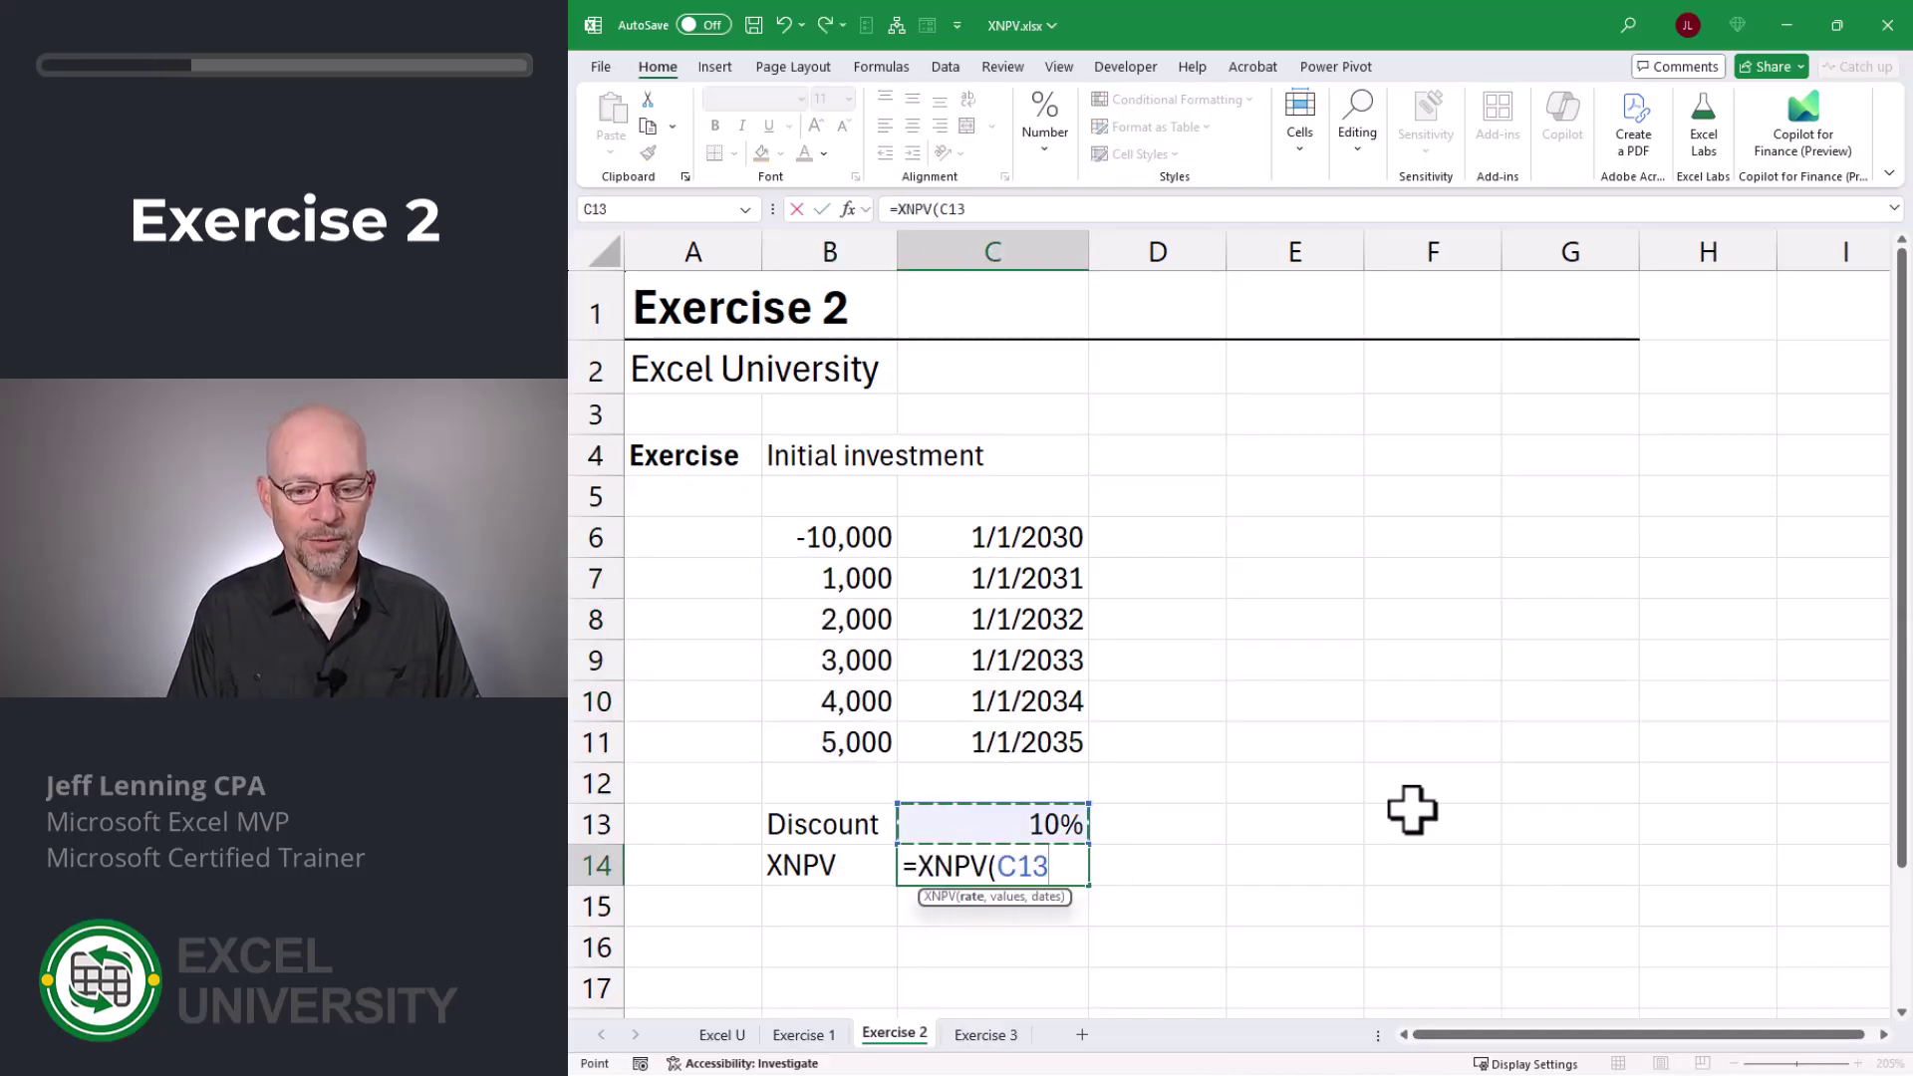
text(,)
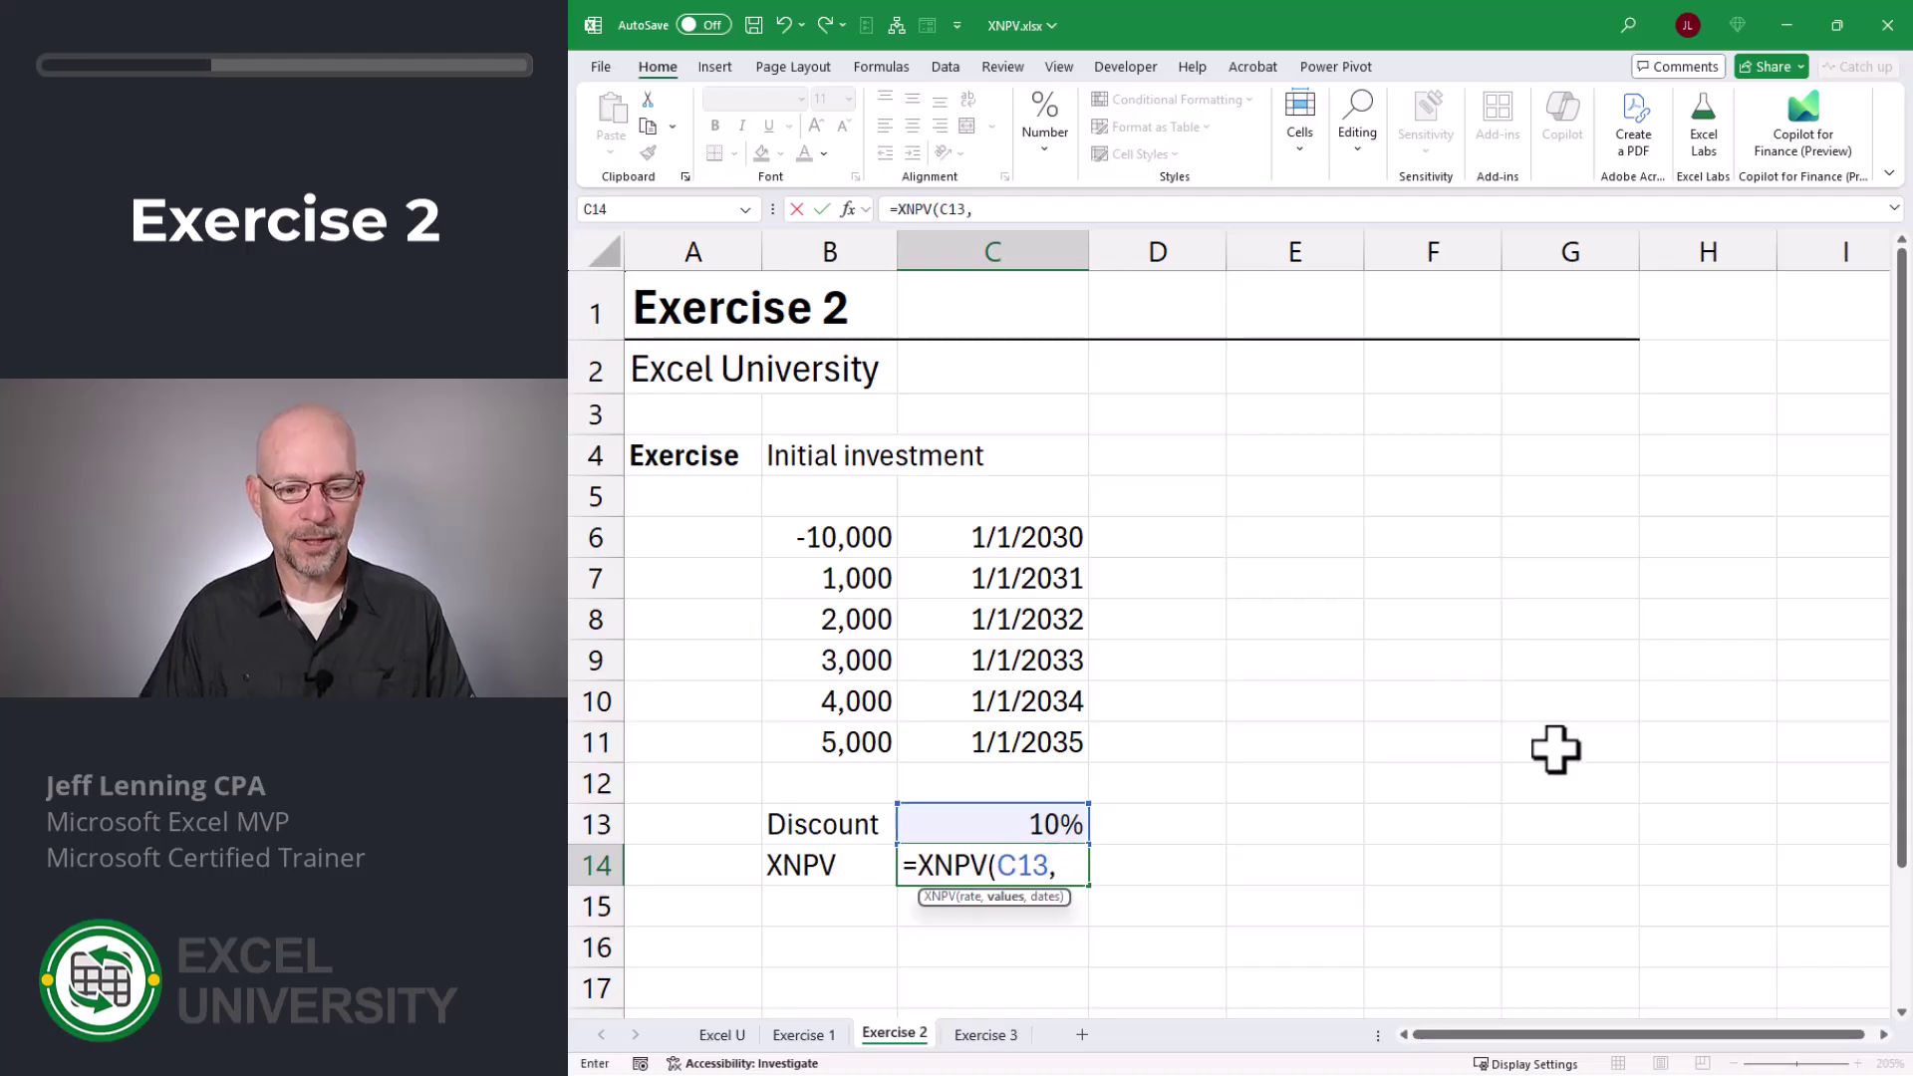
drag(829, 537, 829, 742)
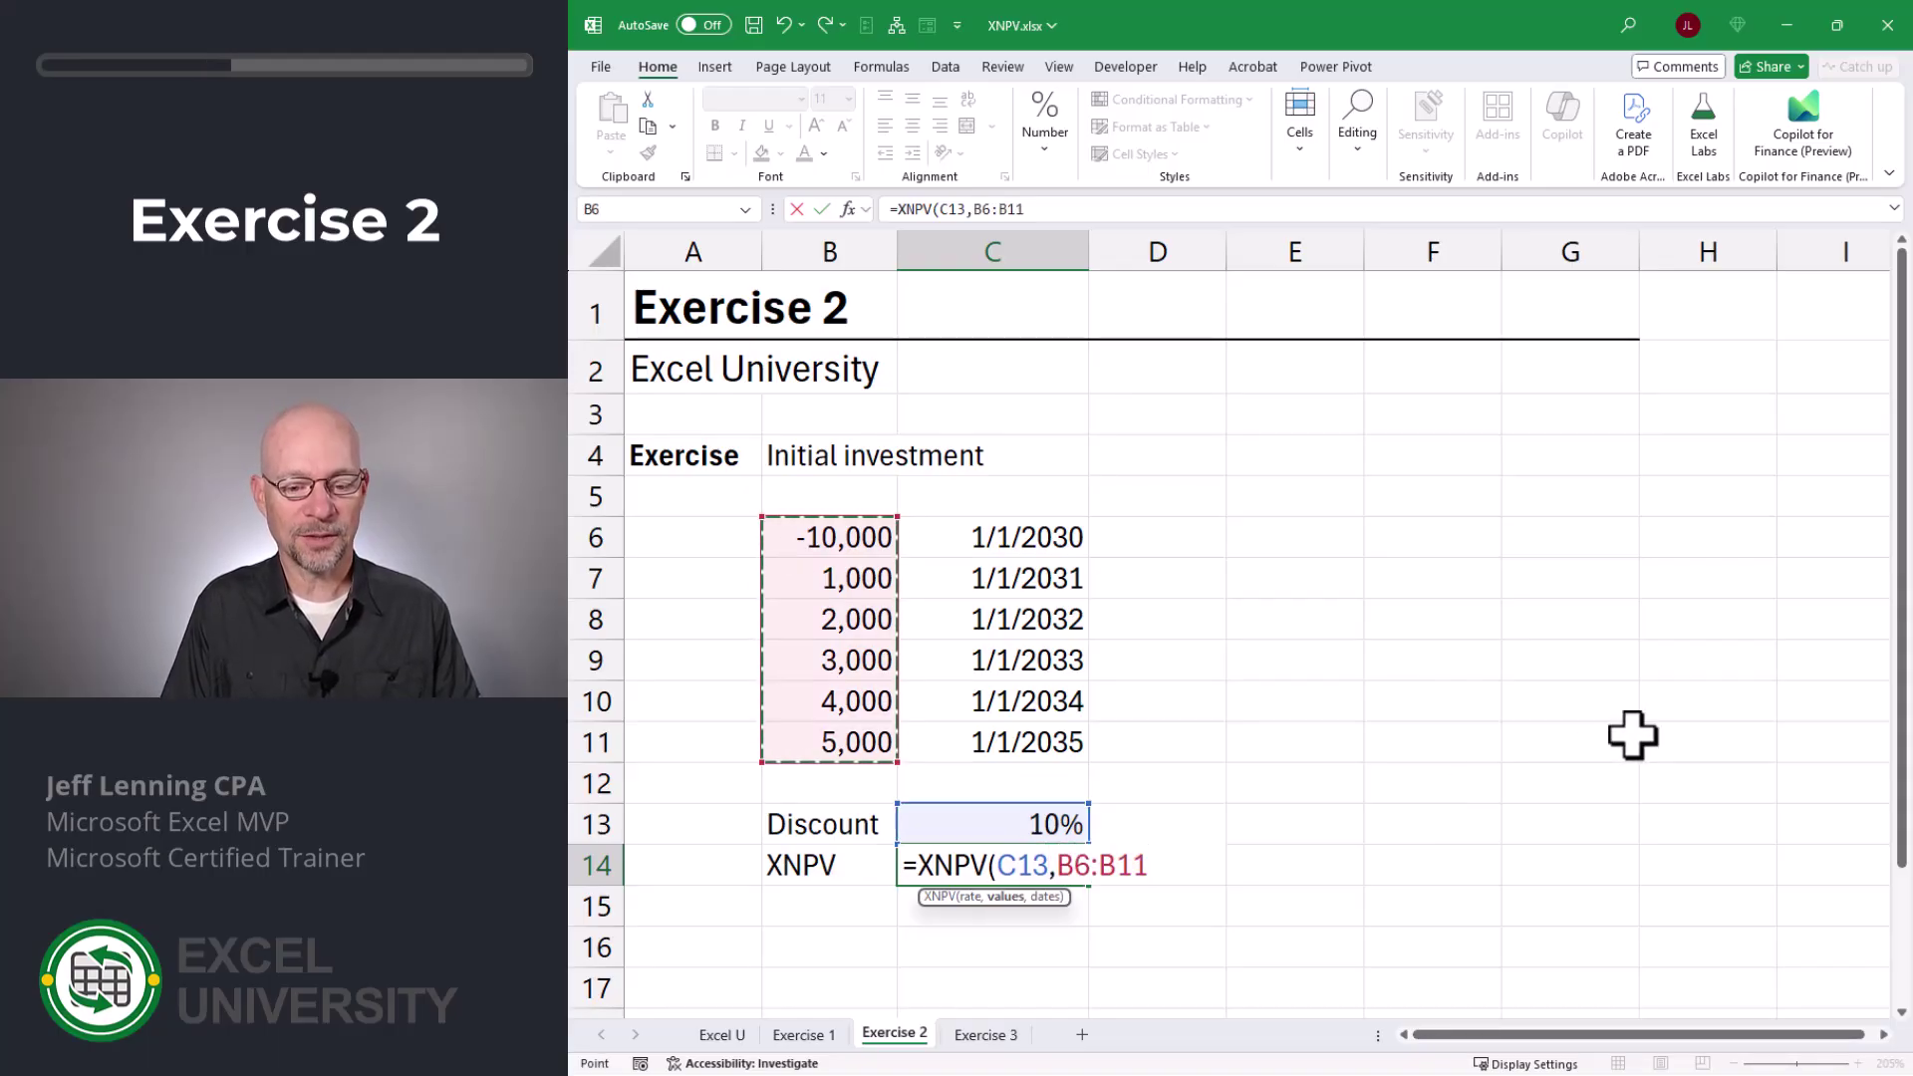
text(,)
drag(1026, 538, 1014, 737)
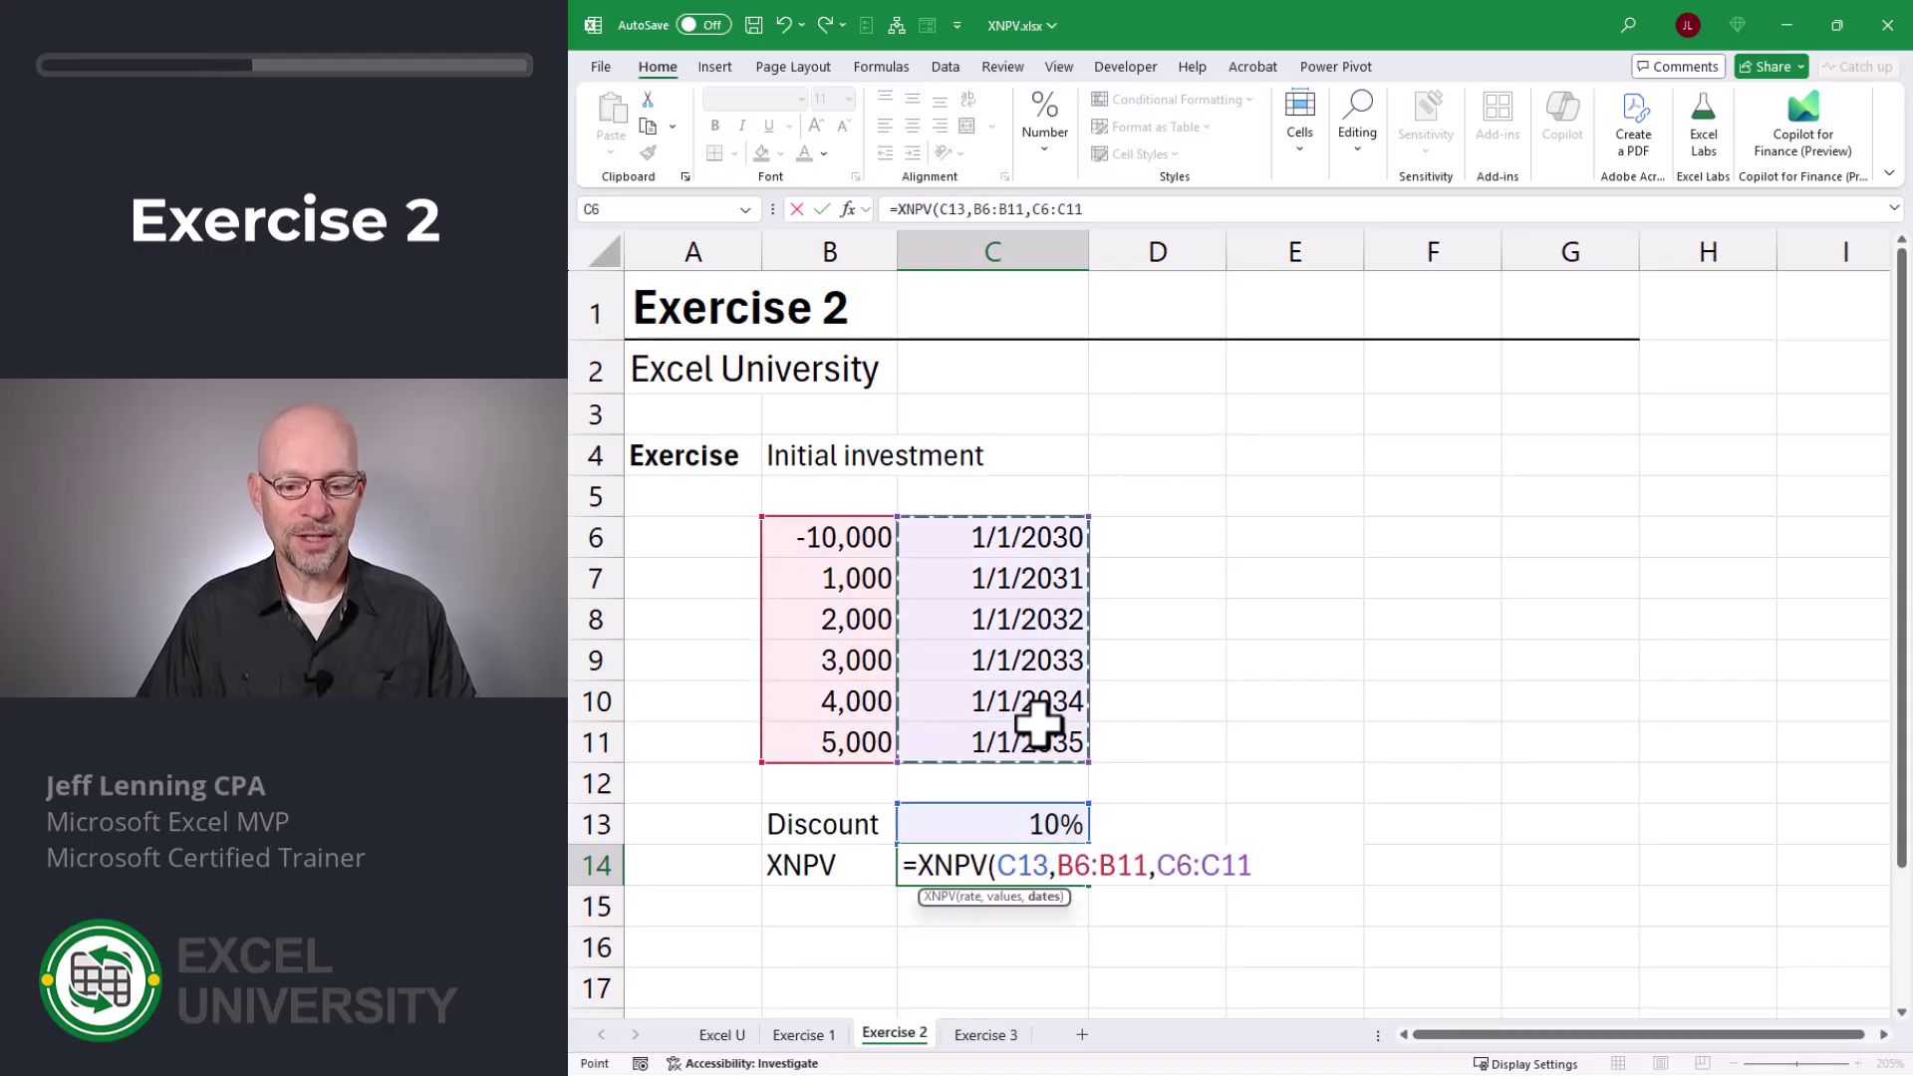
text())
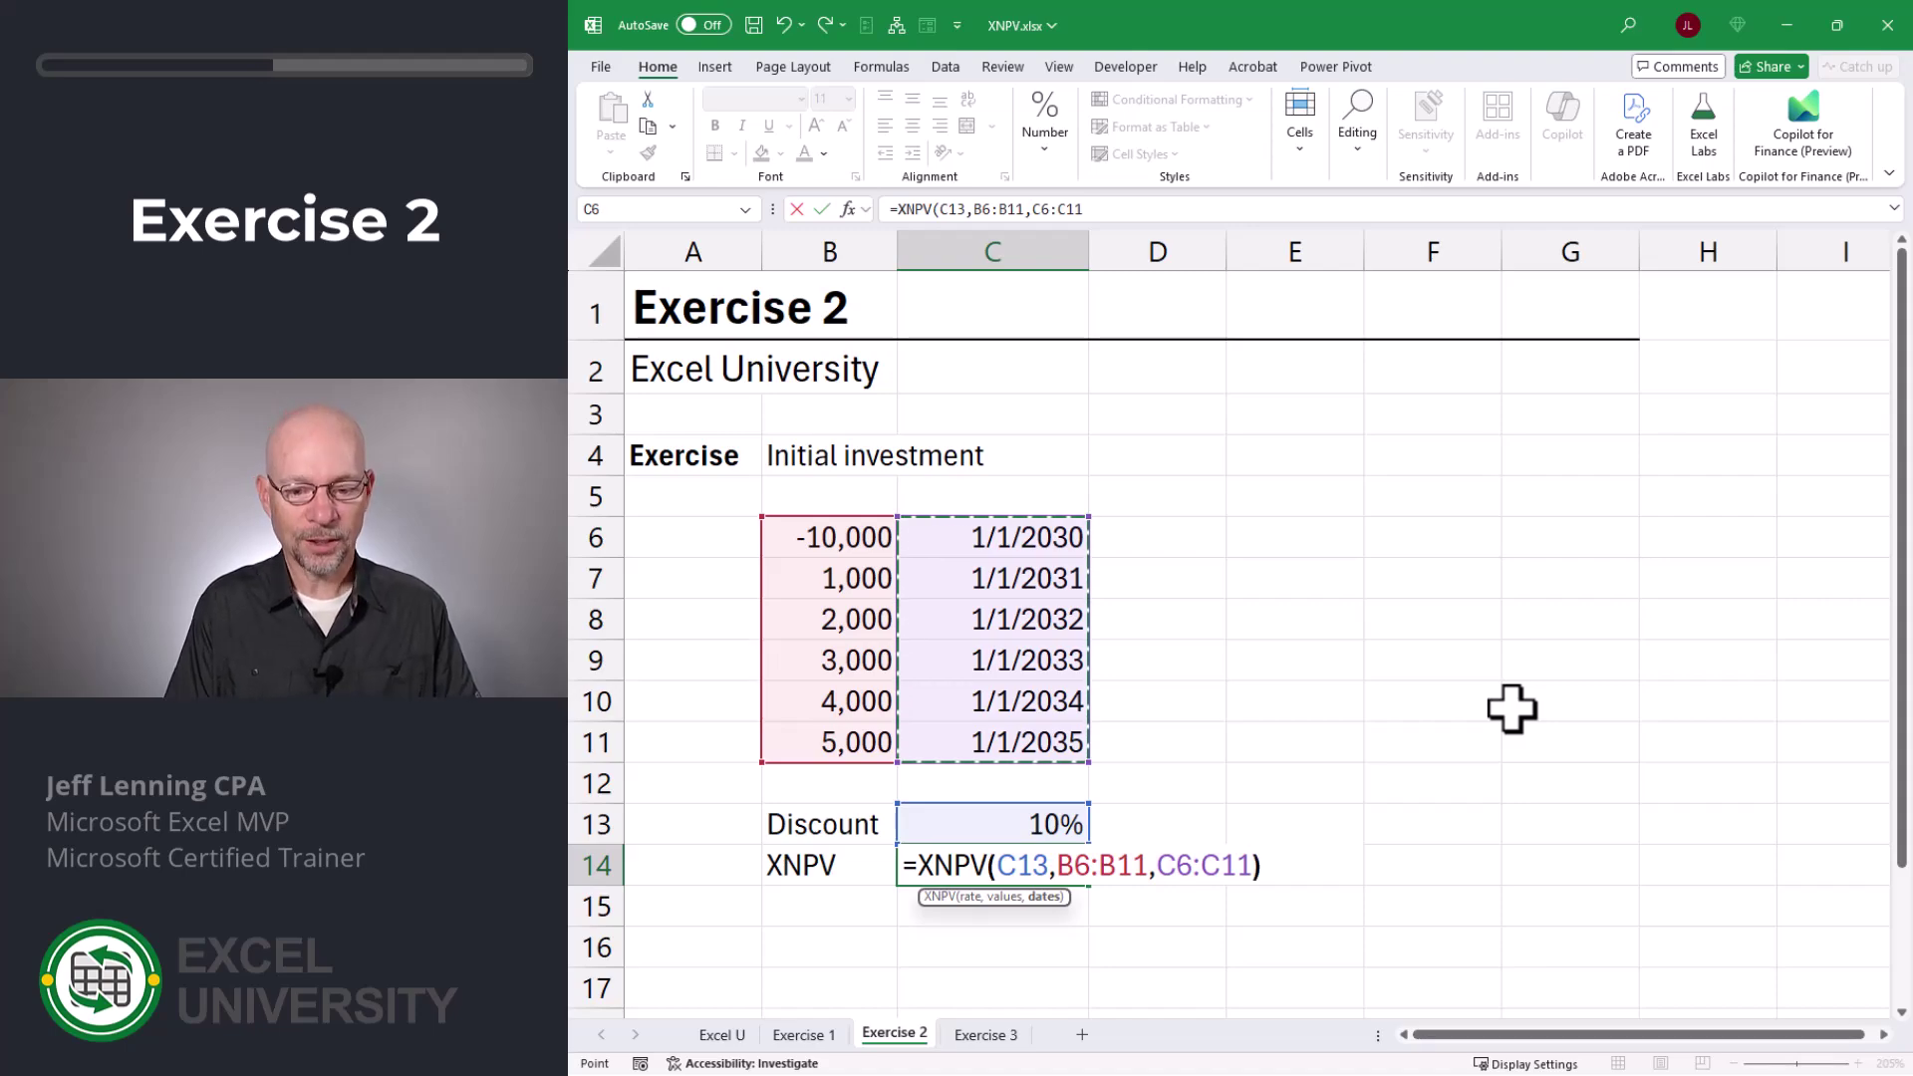
key(Return)
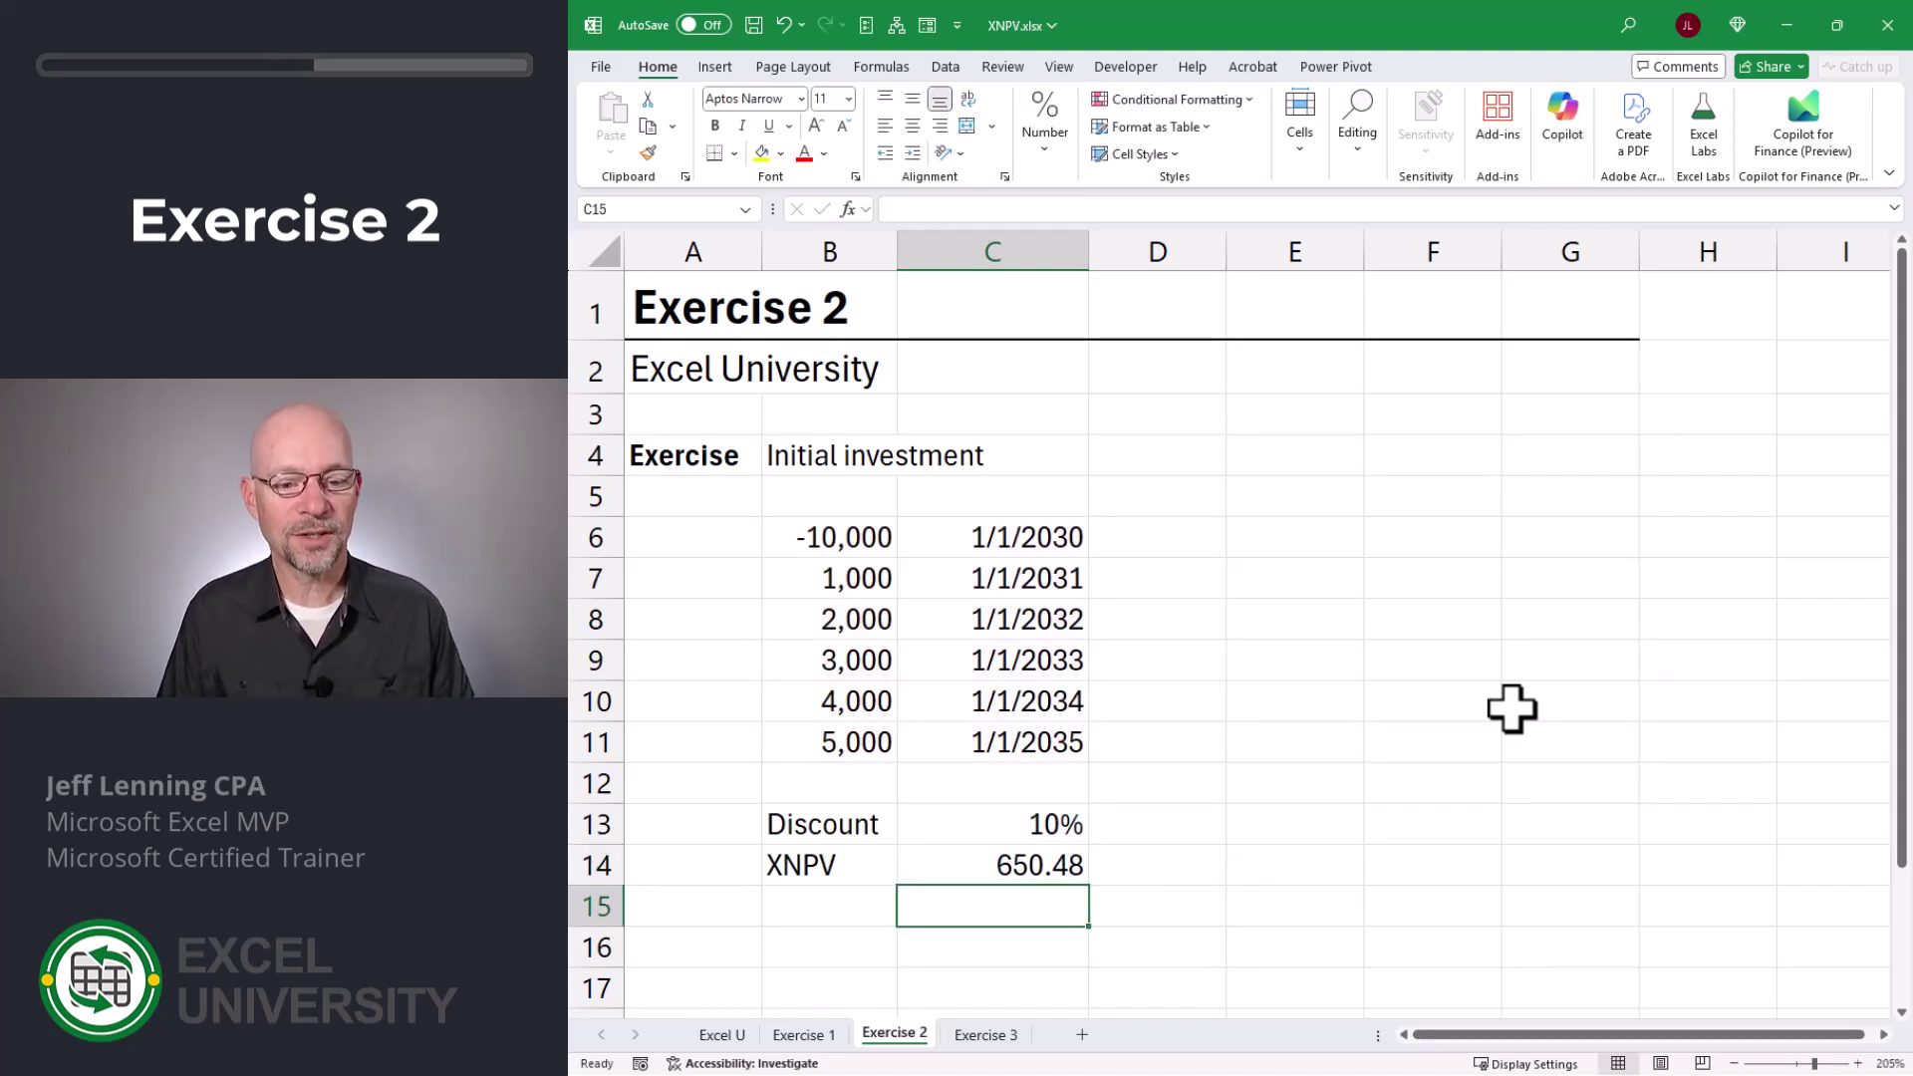
Step: Review the cash flows from B6 downward that feed the XNPV result
click(833, 536)
key(ctrl+bracketright)
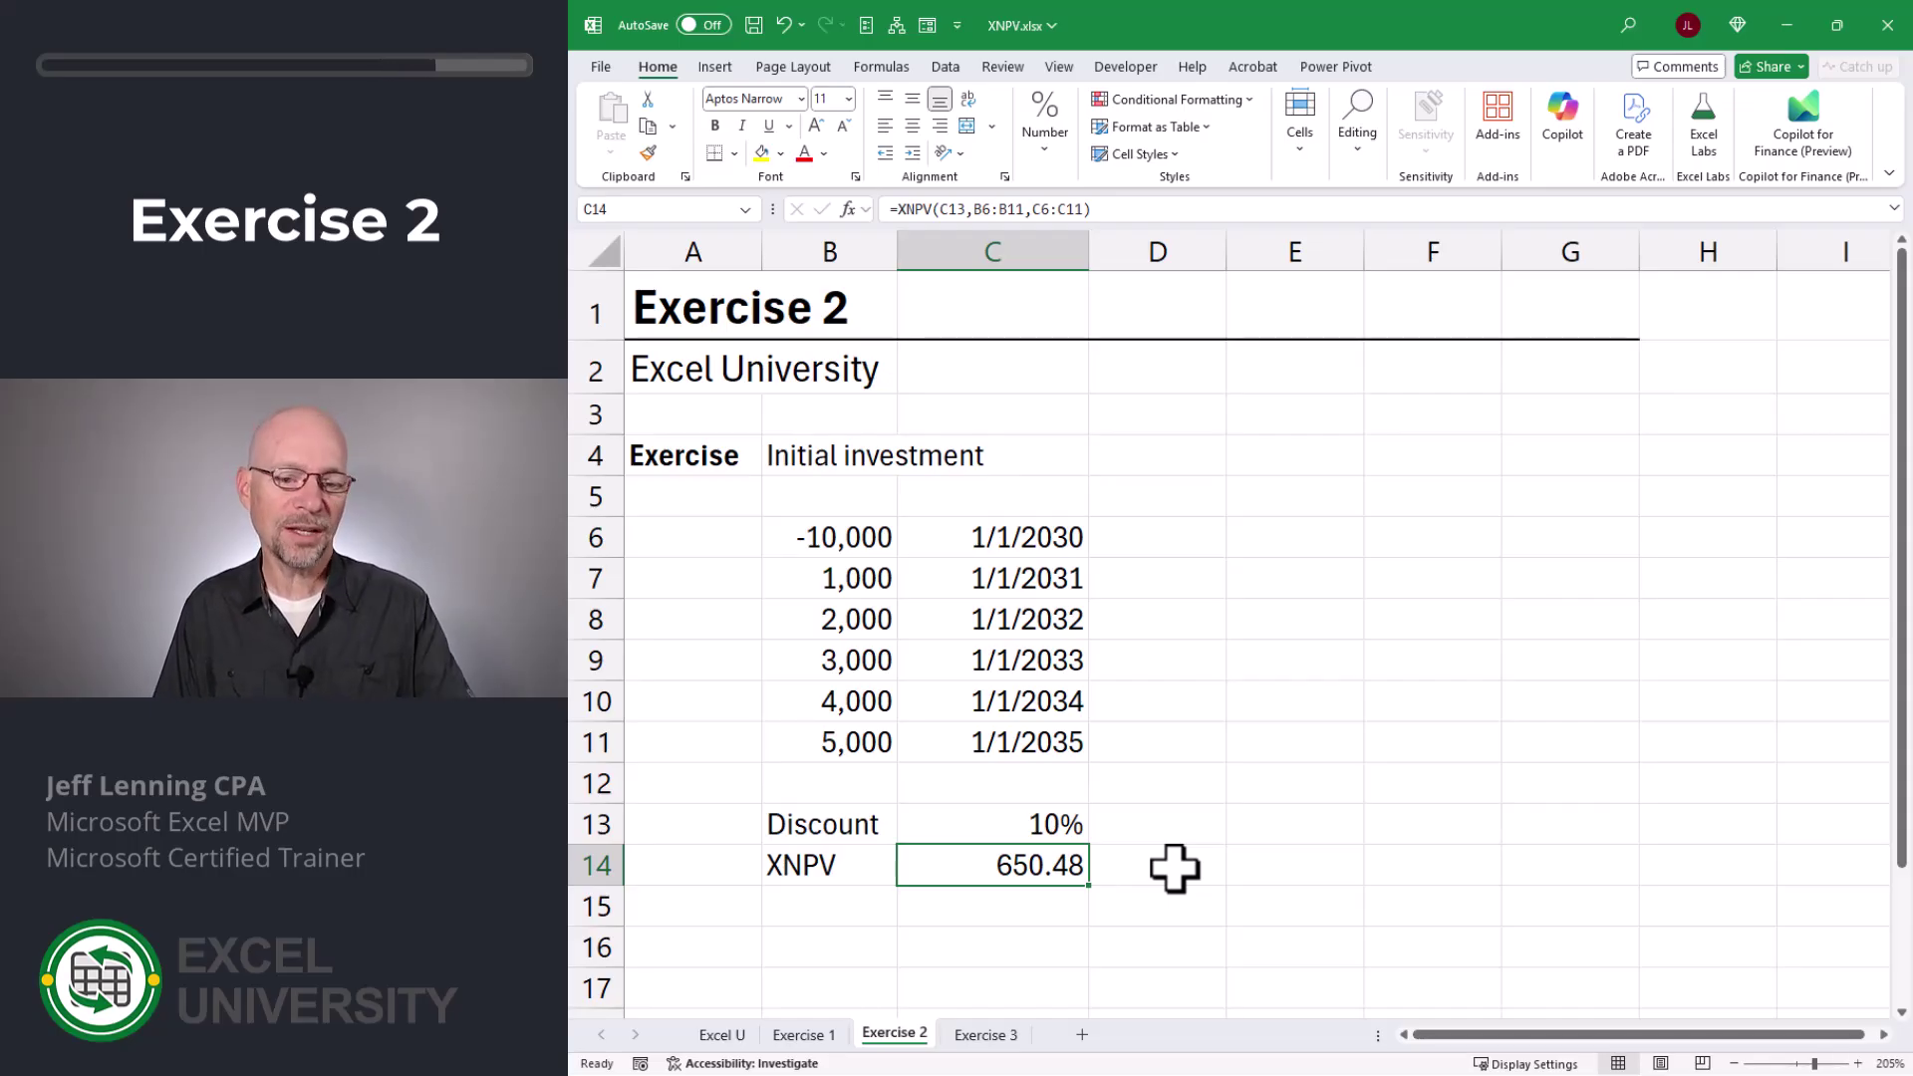
click(857, 543)
key(ctrl+shift+Down)
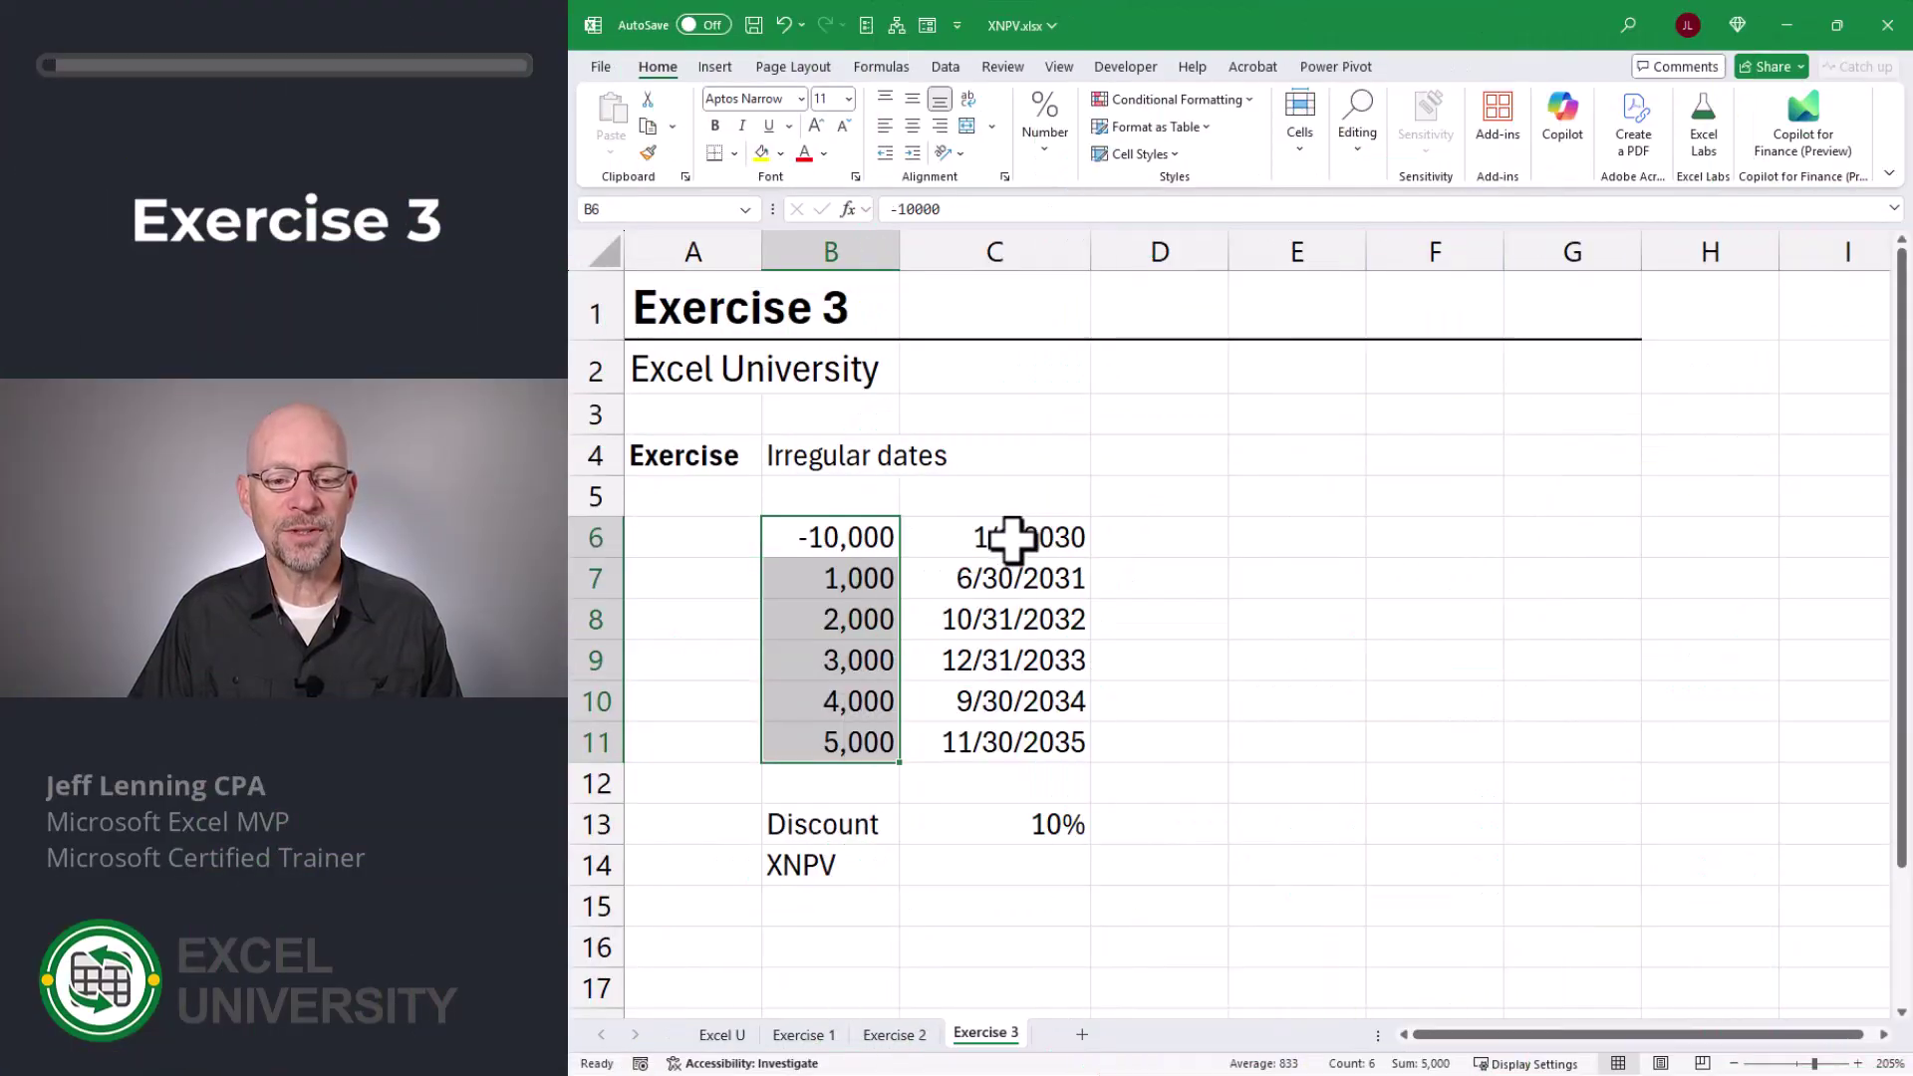
Step: On Exercise 3, review the irregular dates C6:C11 and select C14 for the result
drag(1012, 539, 1008, 737)
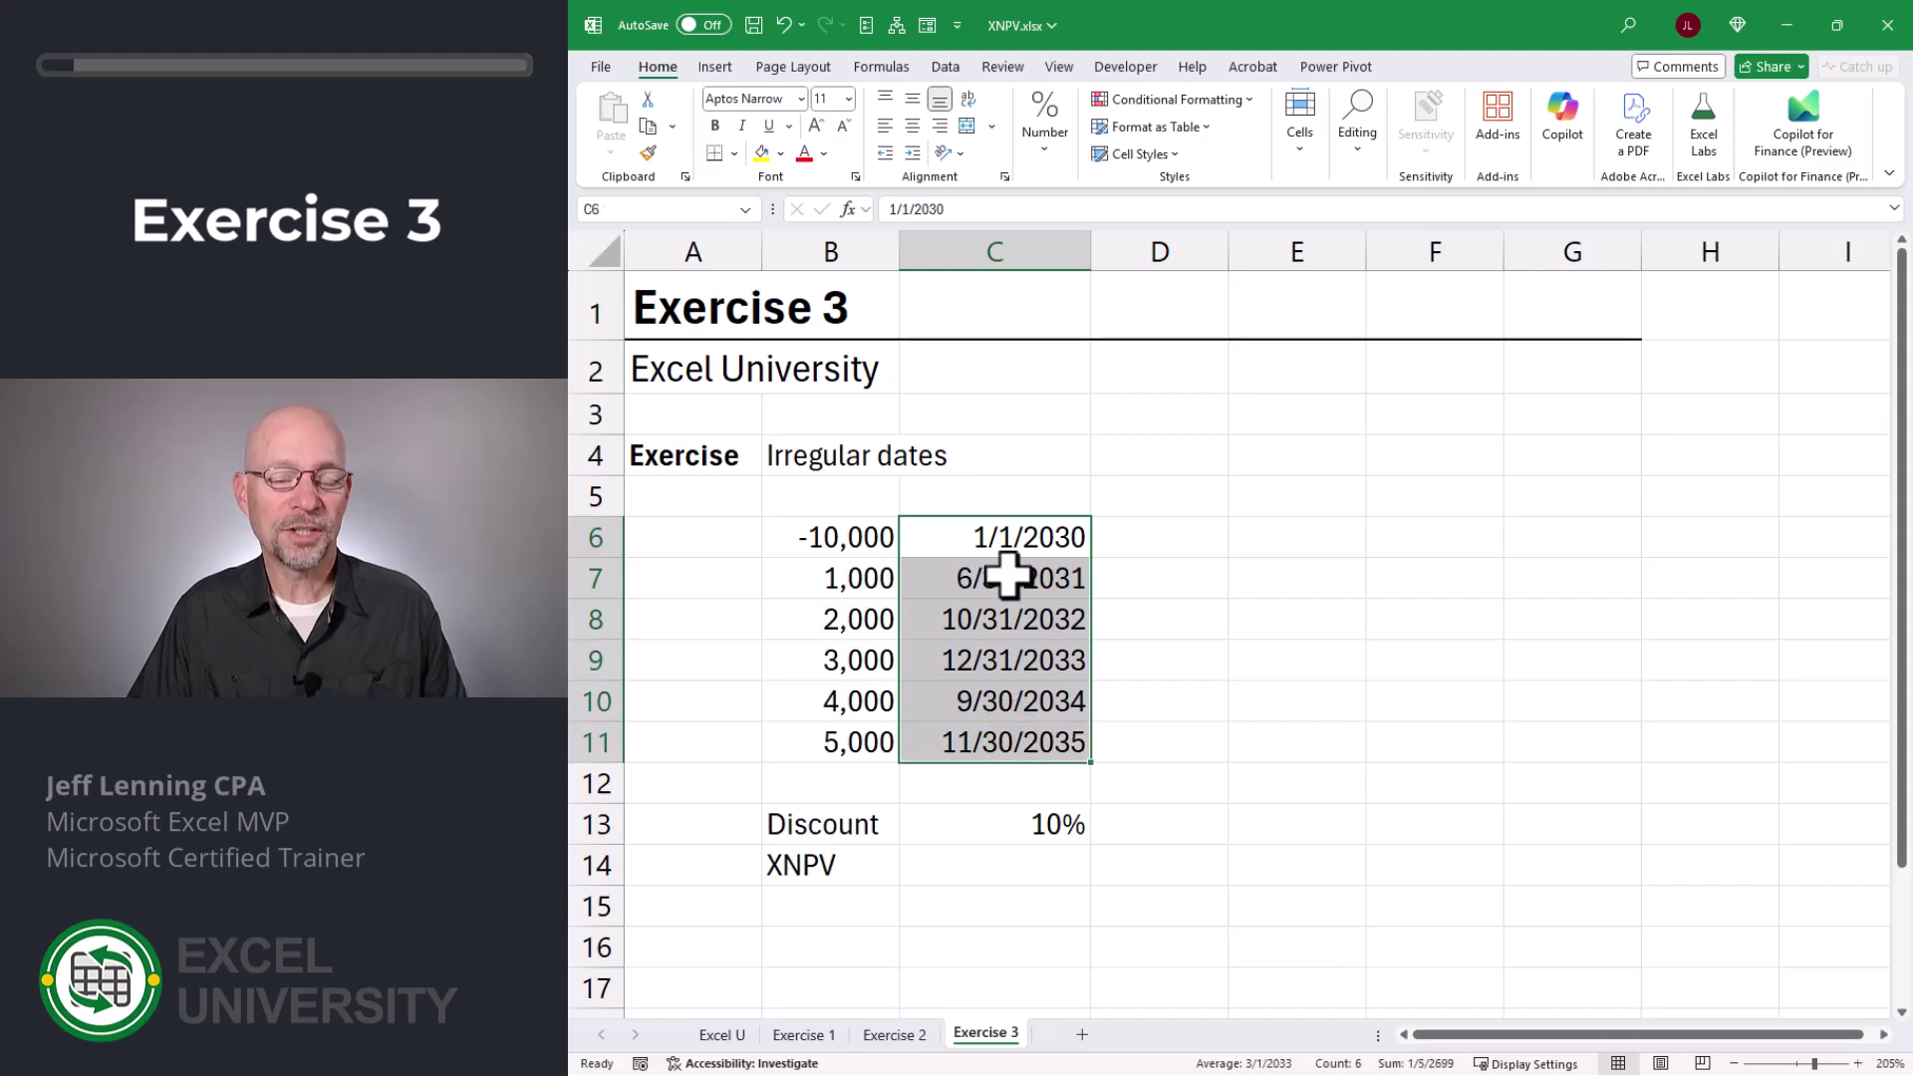
click(994, 864)
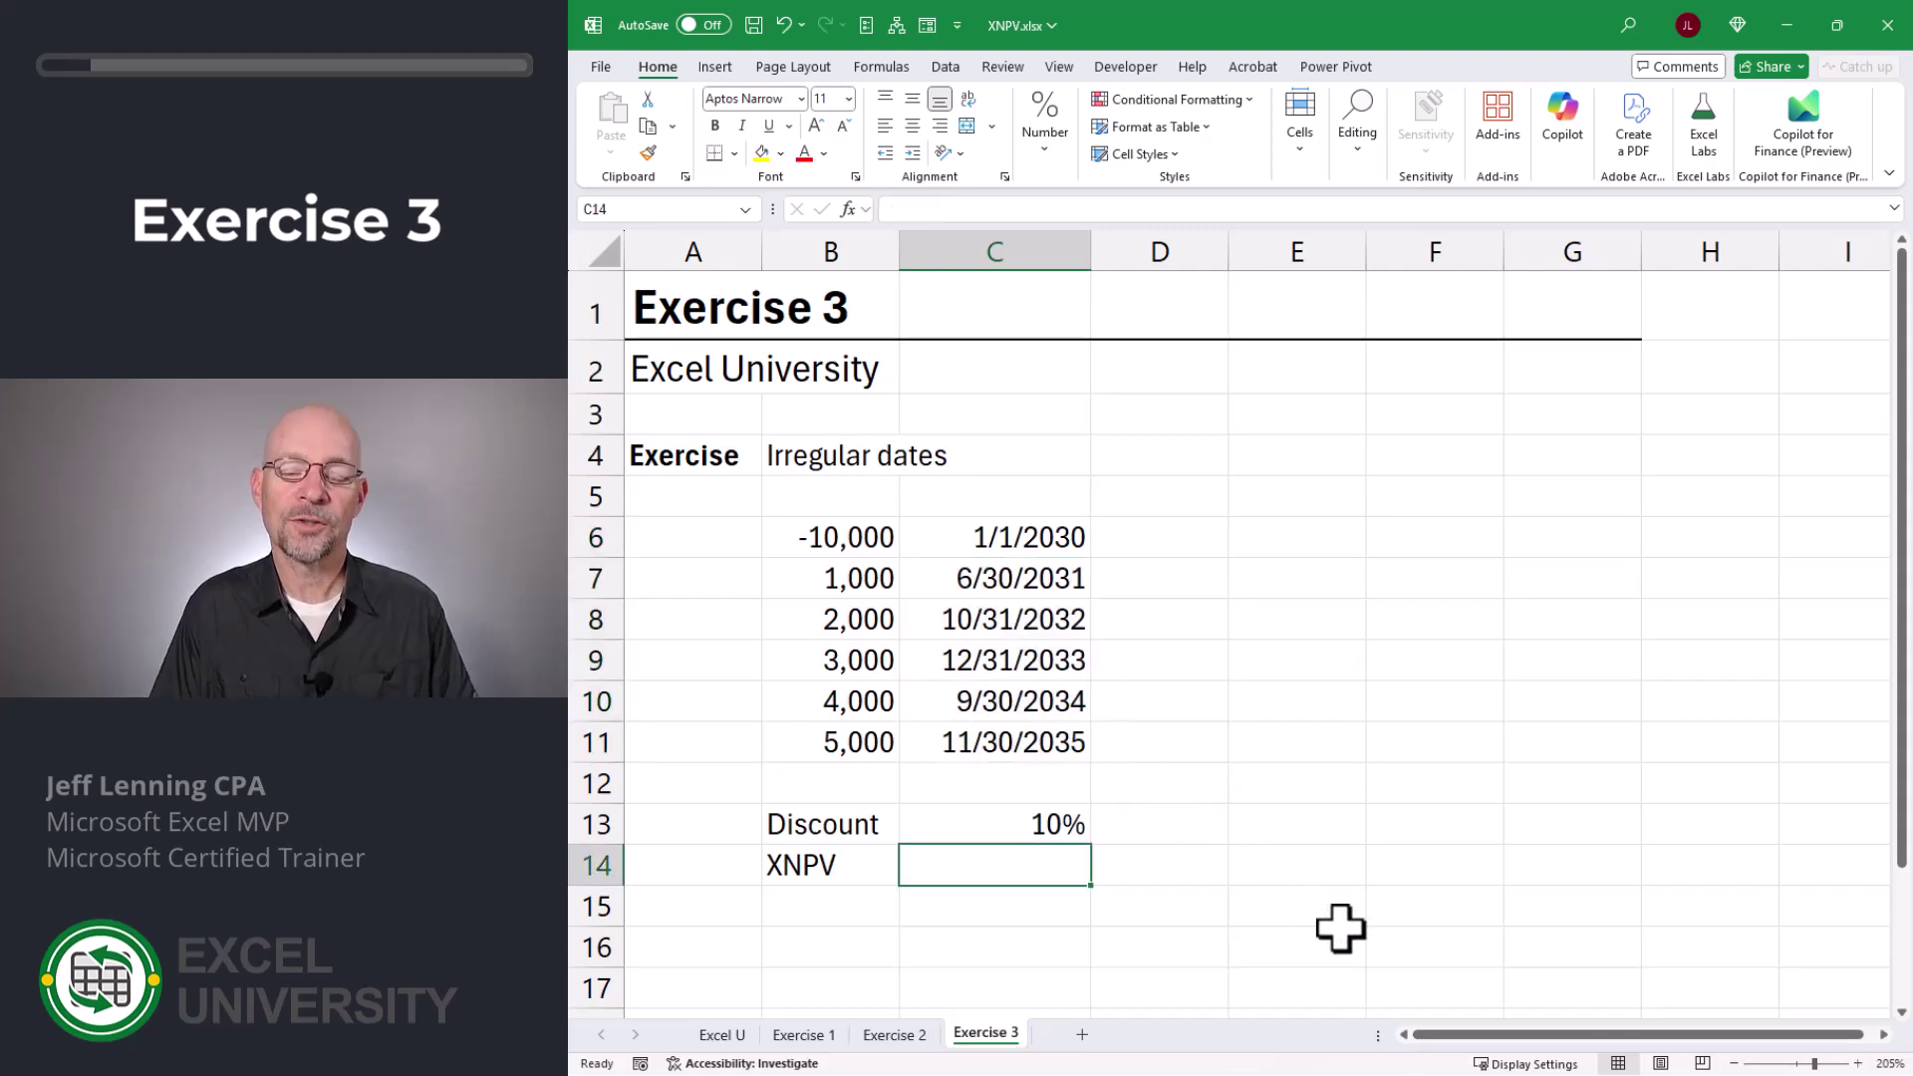
Step: Enter =XNPV(C13,B6:B11,C6:C11) in C14, returning -167
text(=xnp)
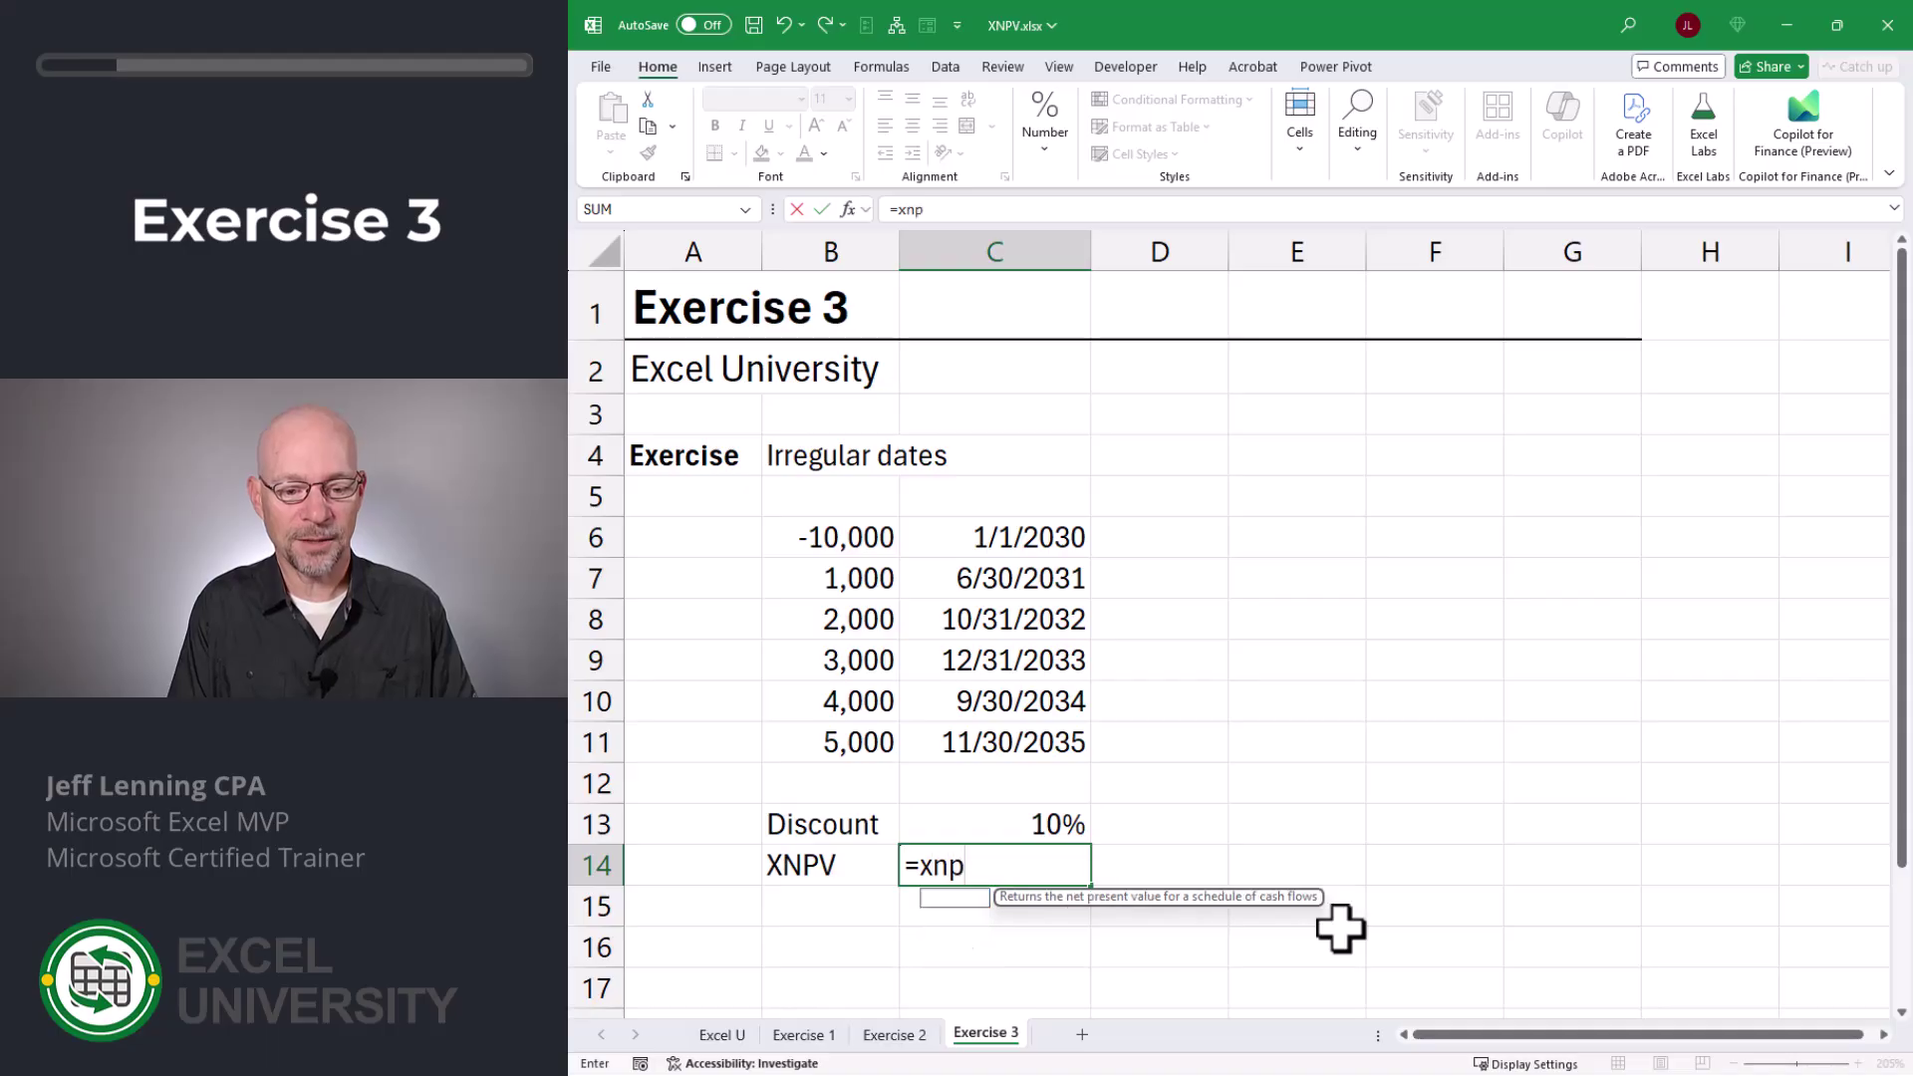
key(Tab)
click(1026, 822)
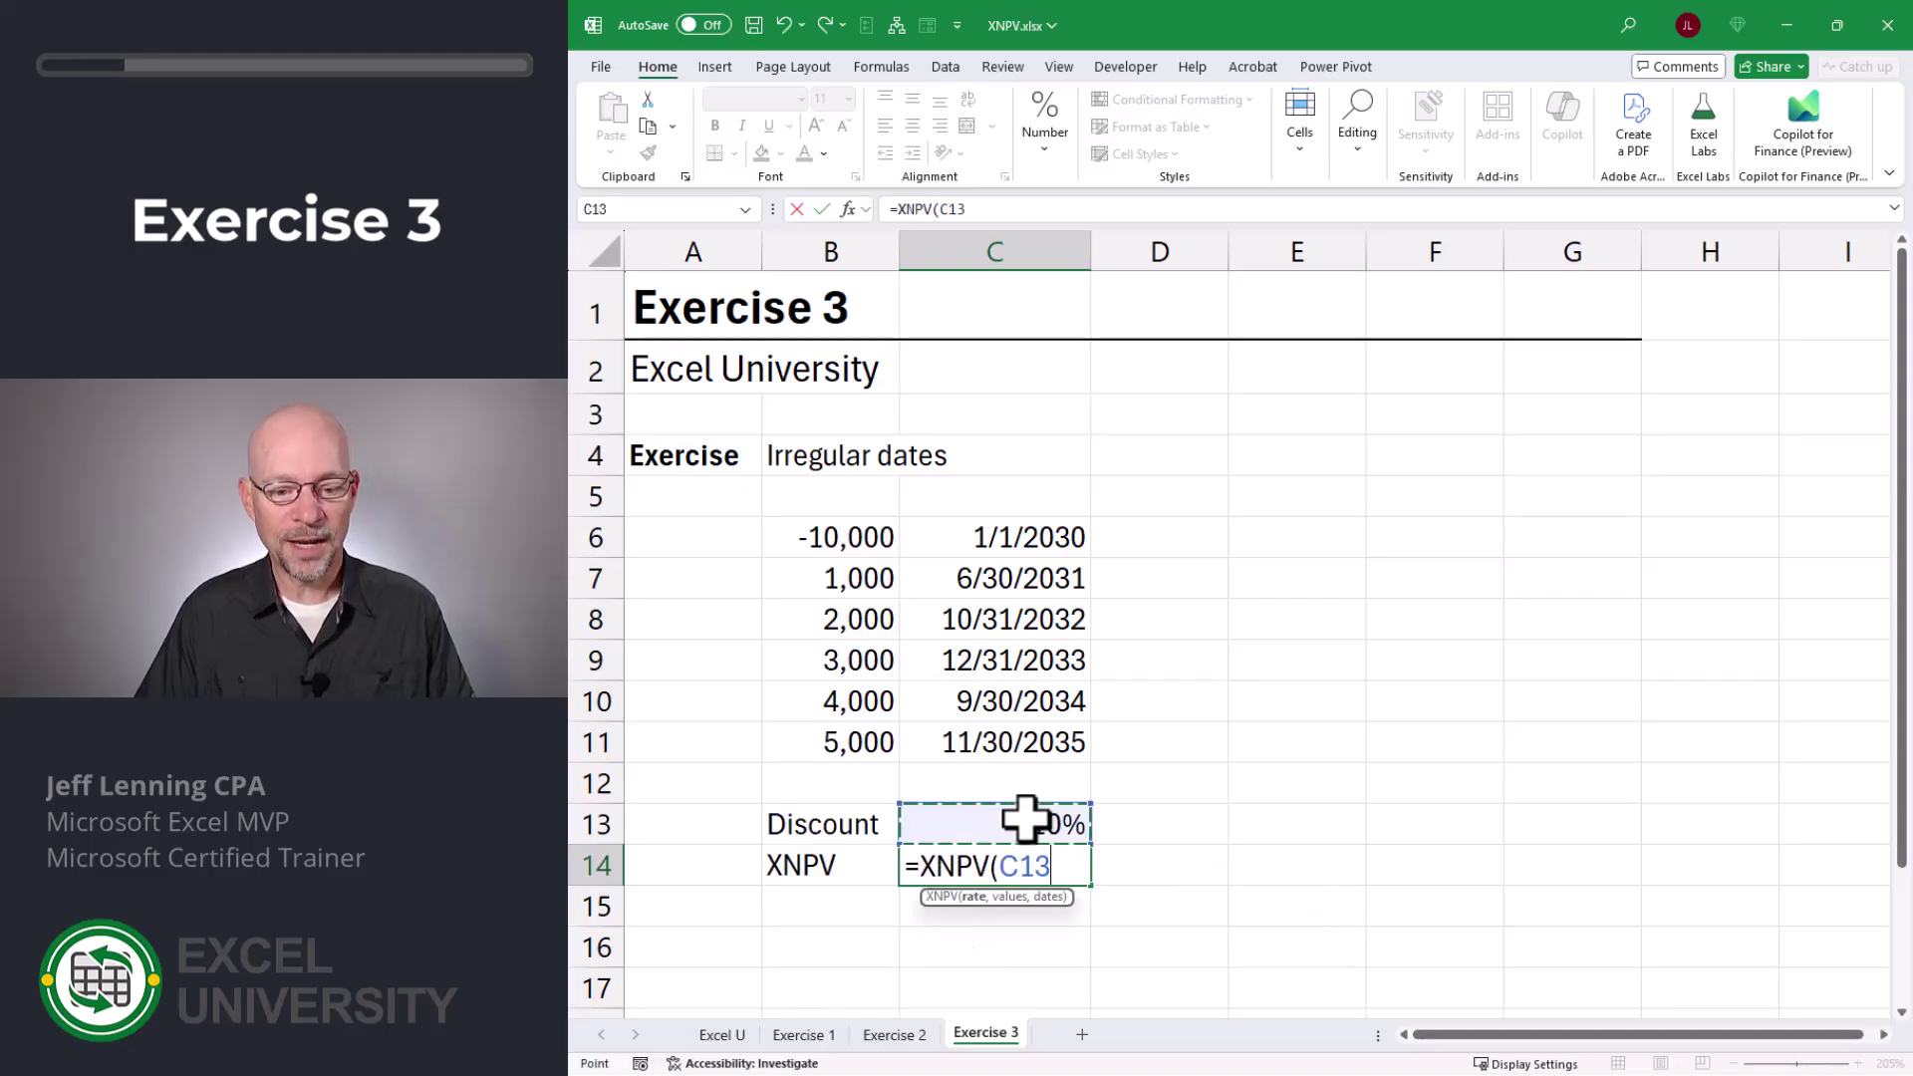
text(,)
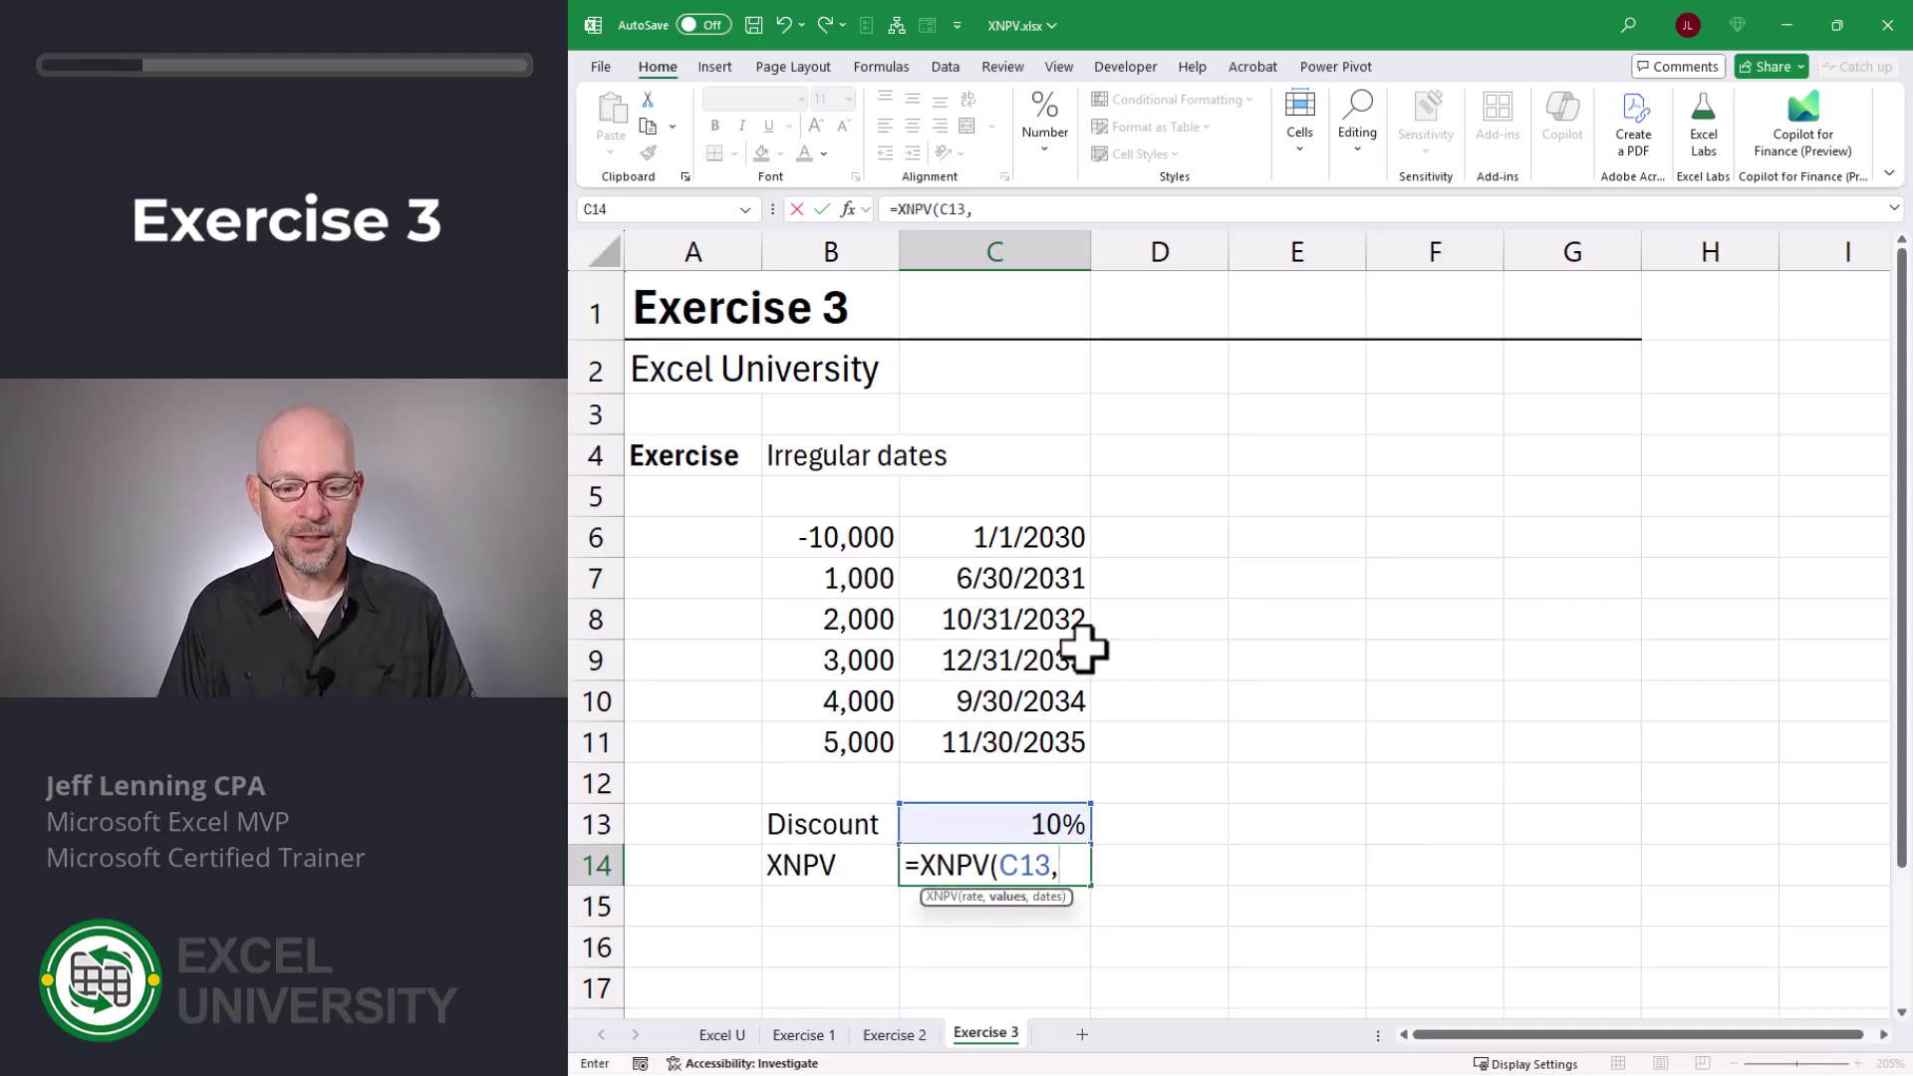
drag(854, 534, 850, 741)
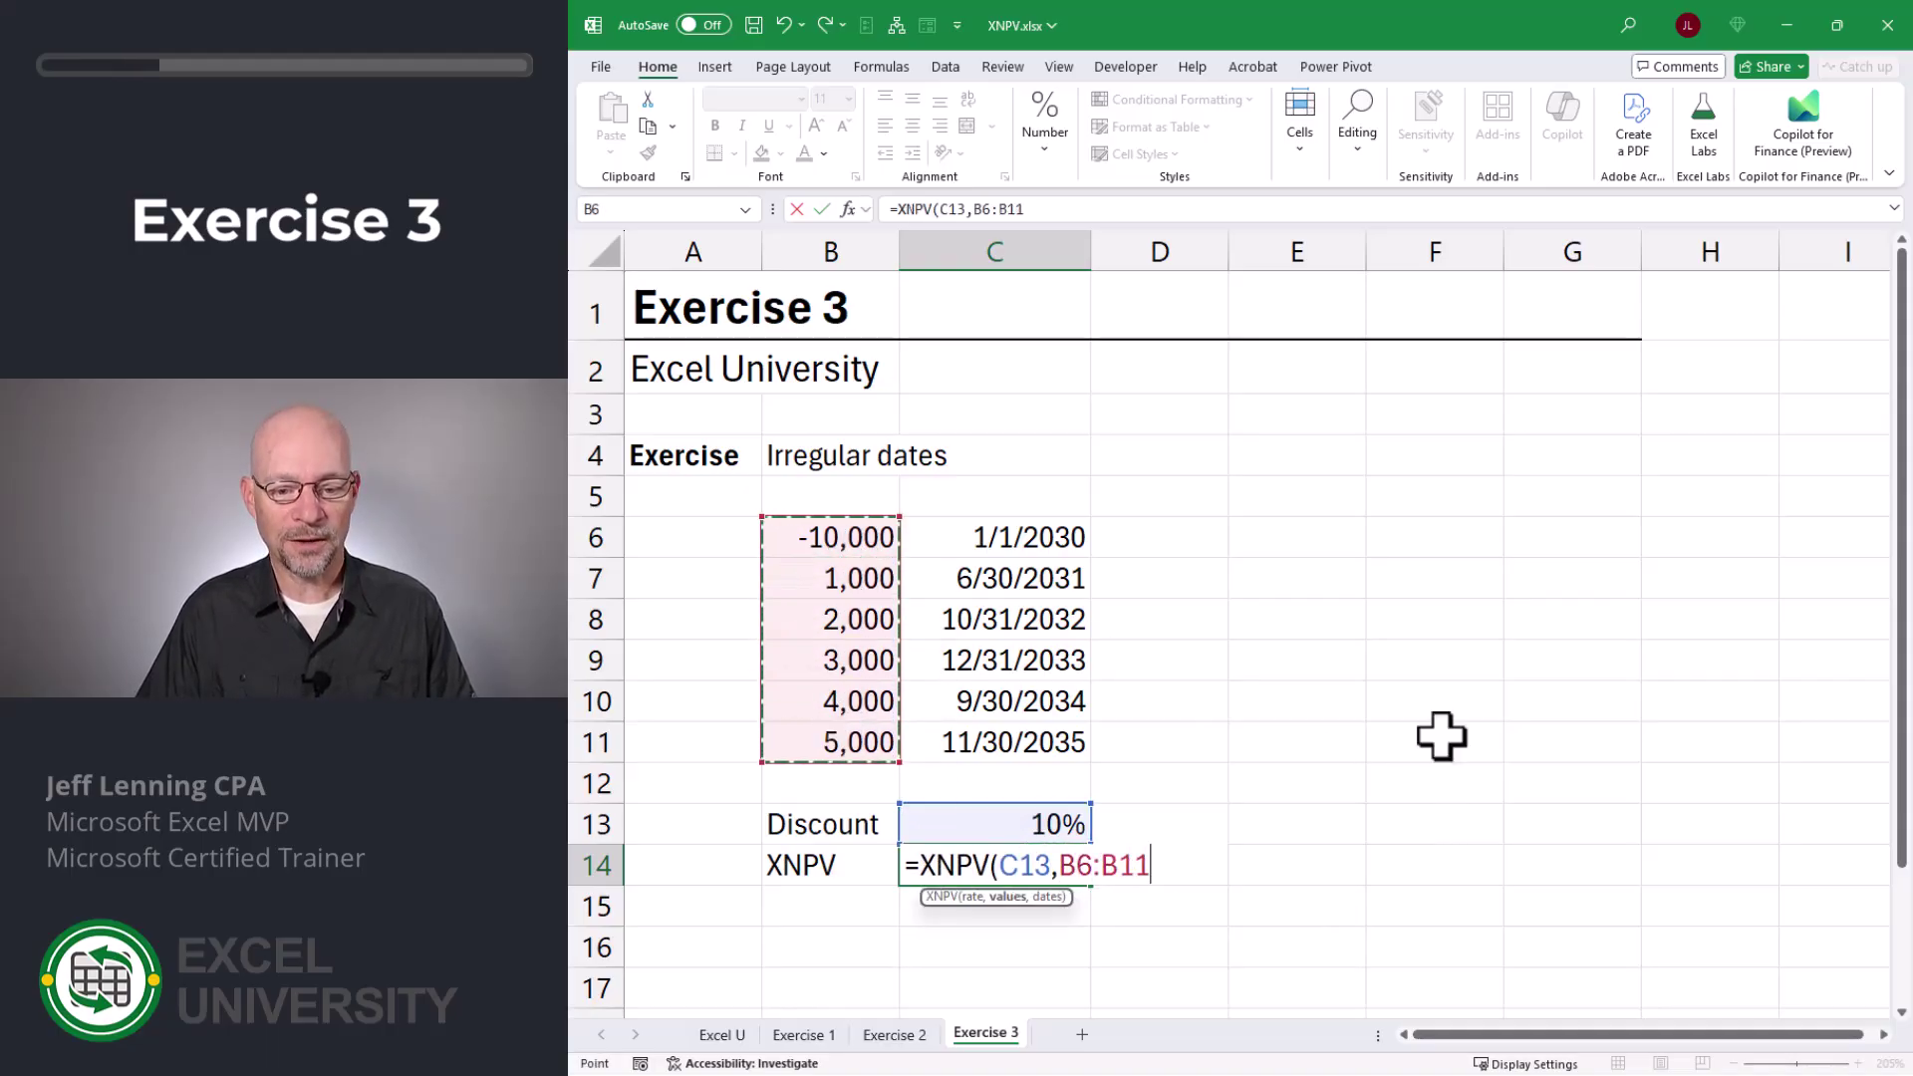
text(,)
drag(1031, 538, 1021, 739)
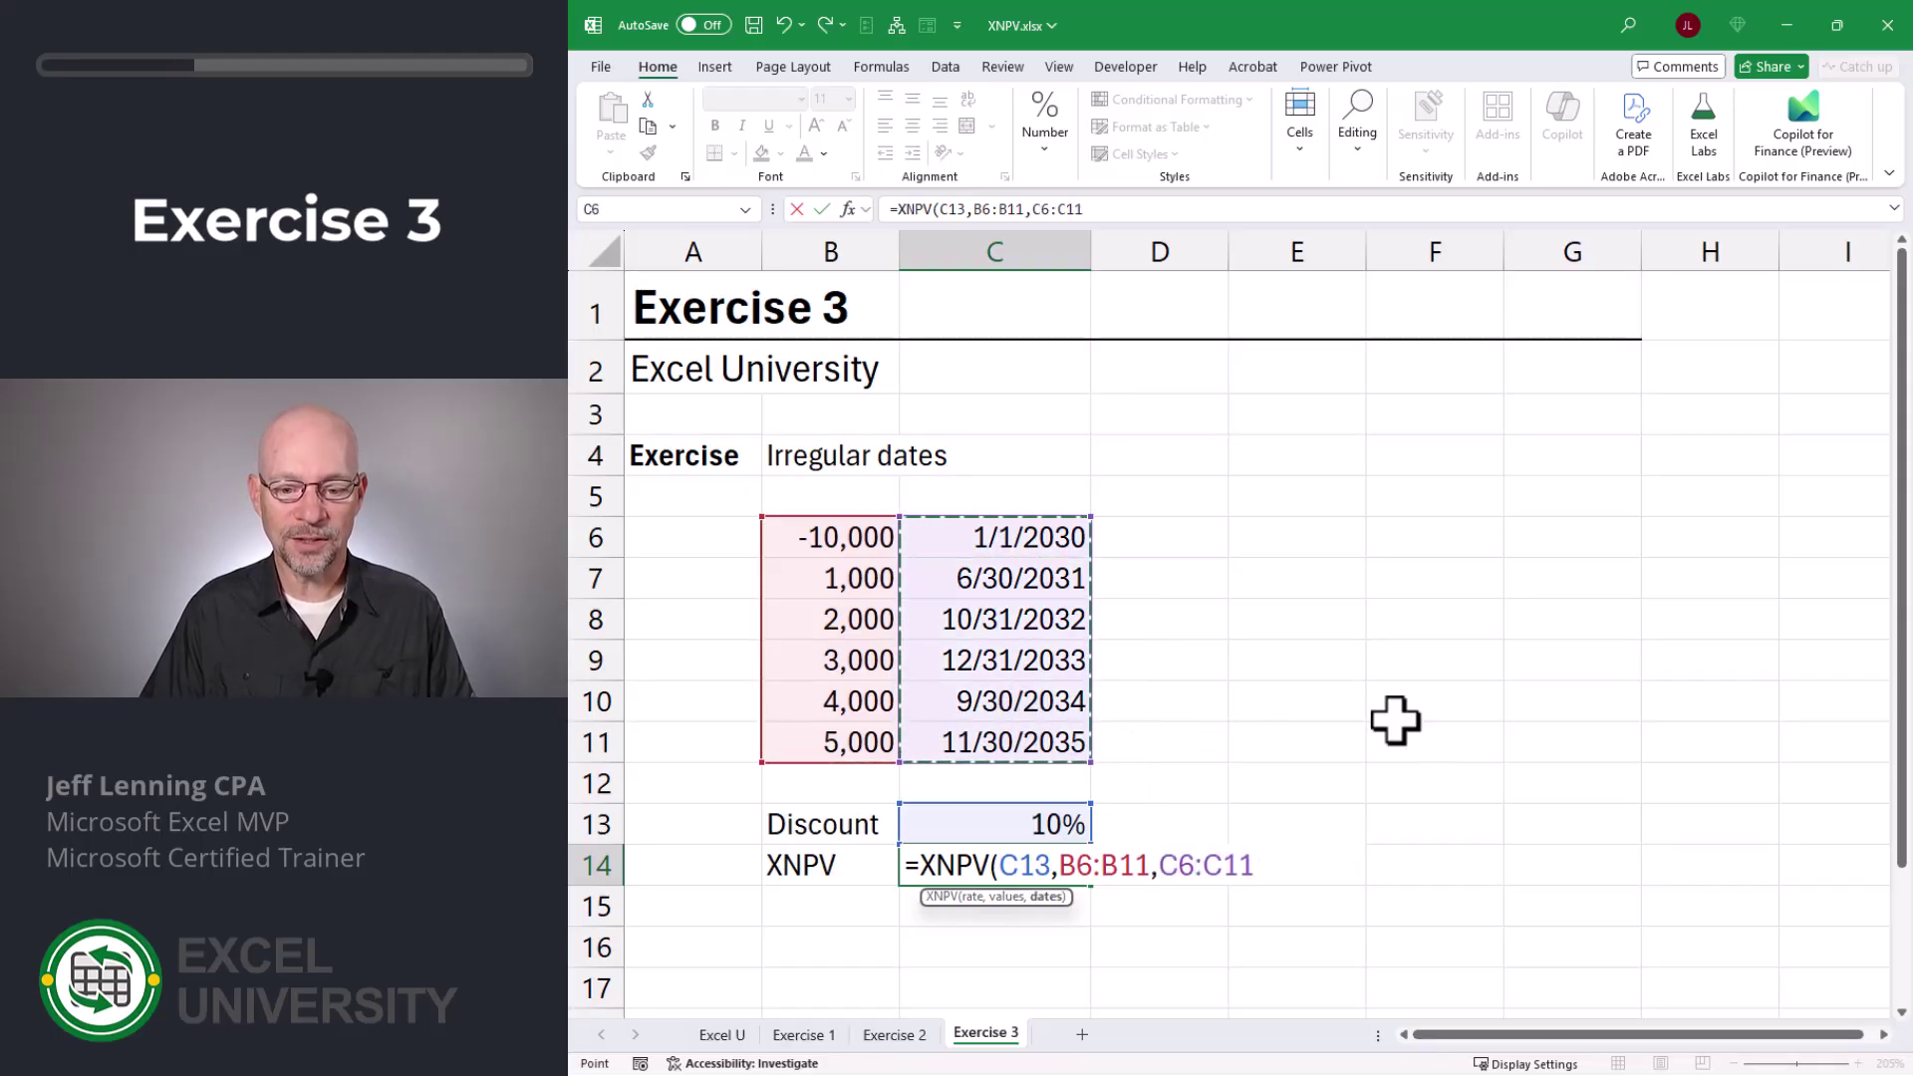
text())
key(Return)
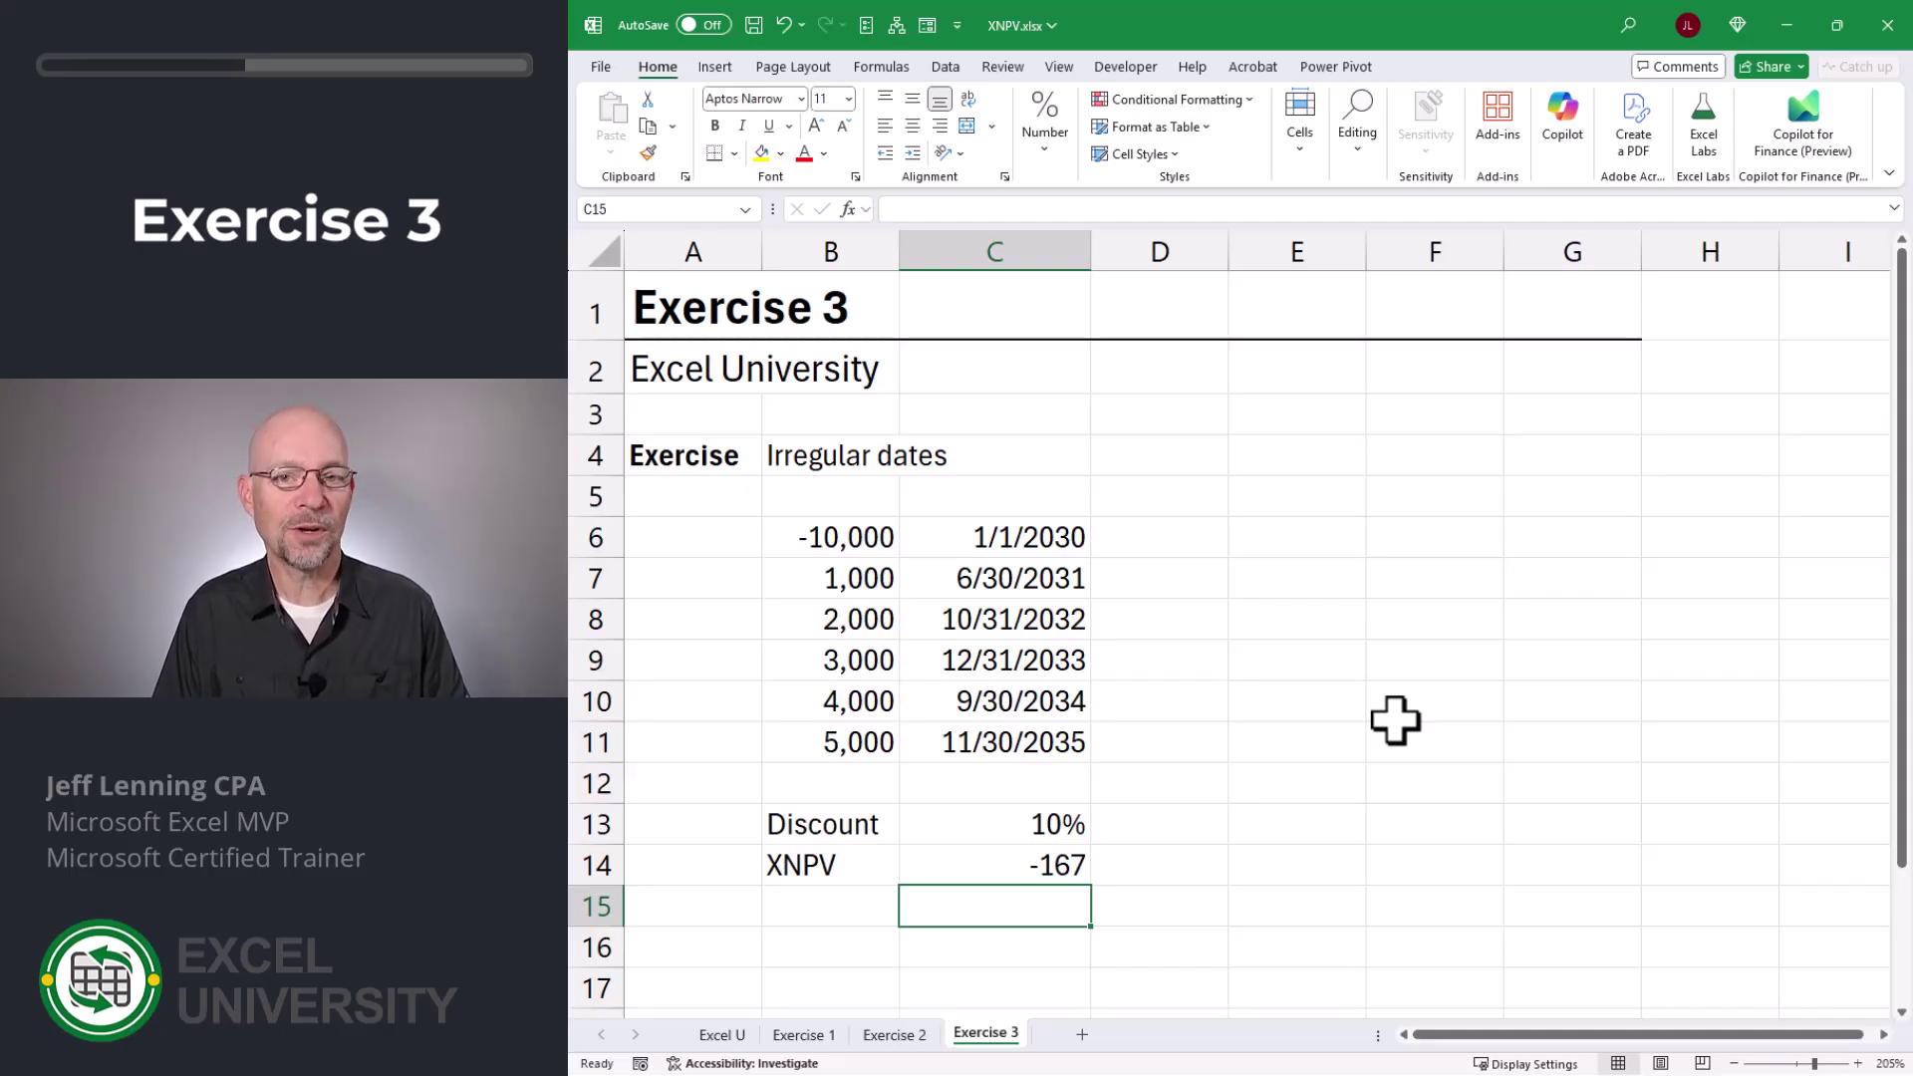
Step: Review the cash flows B6:B11 and irregular dates against the XNPV formula in C14
drag(855, 540, 859, 739)
drag(1025, 550, 1031, 727)
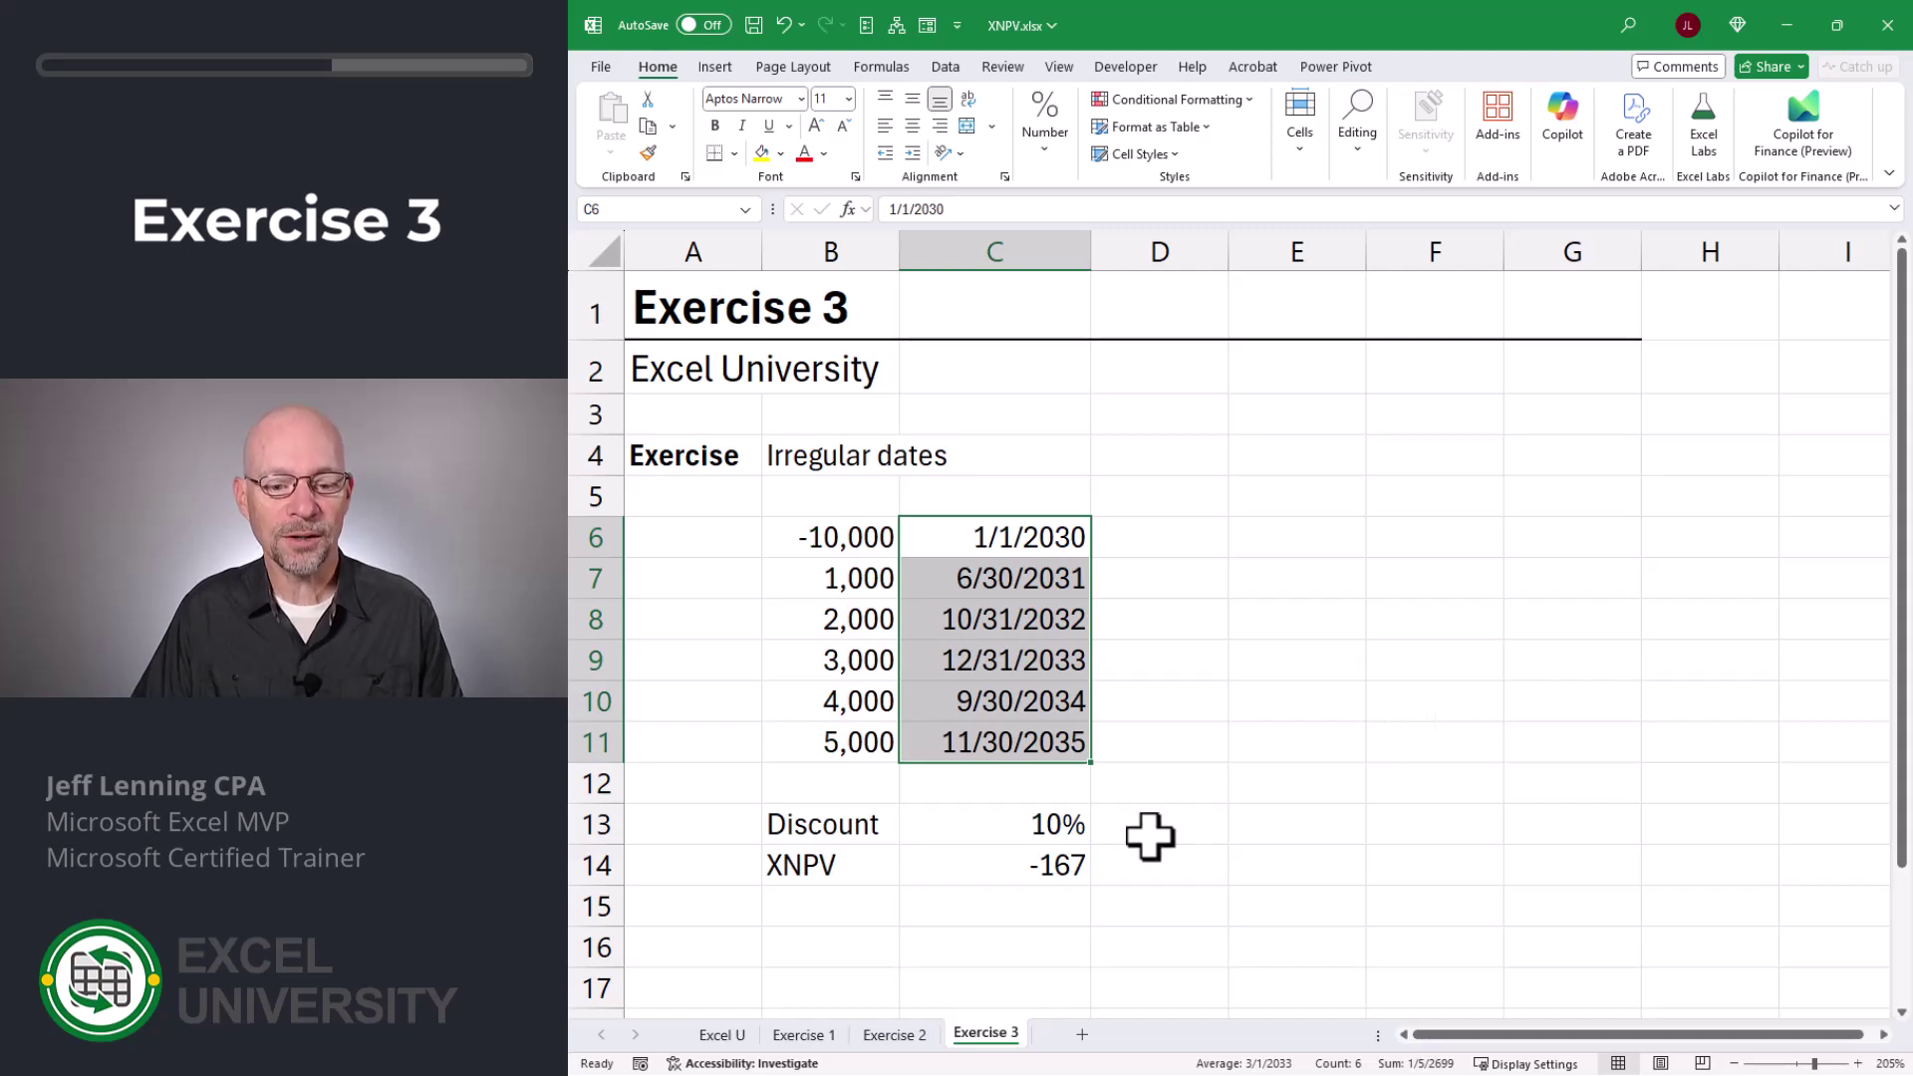
click(1066, 863)
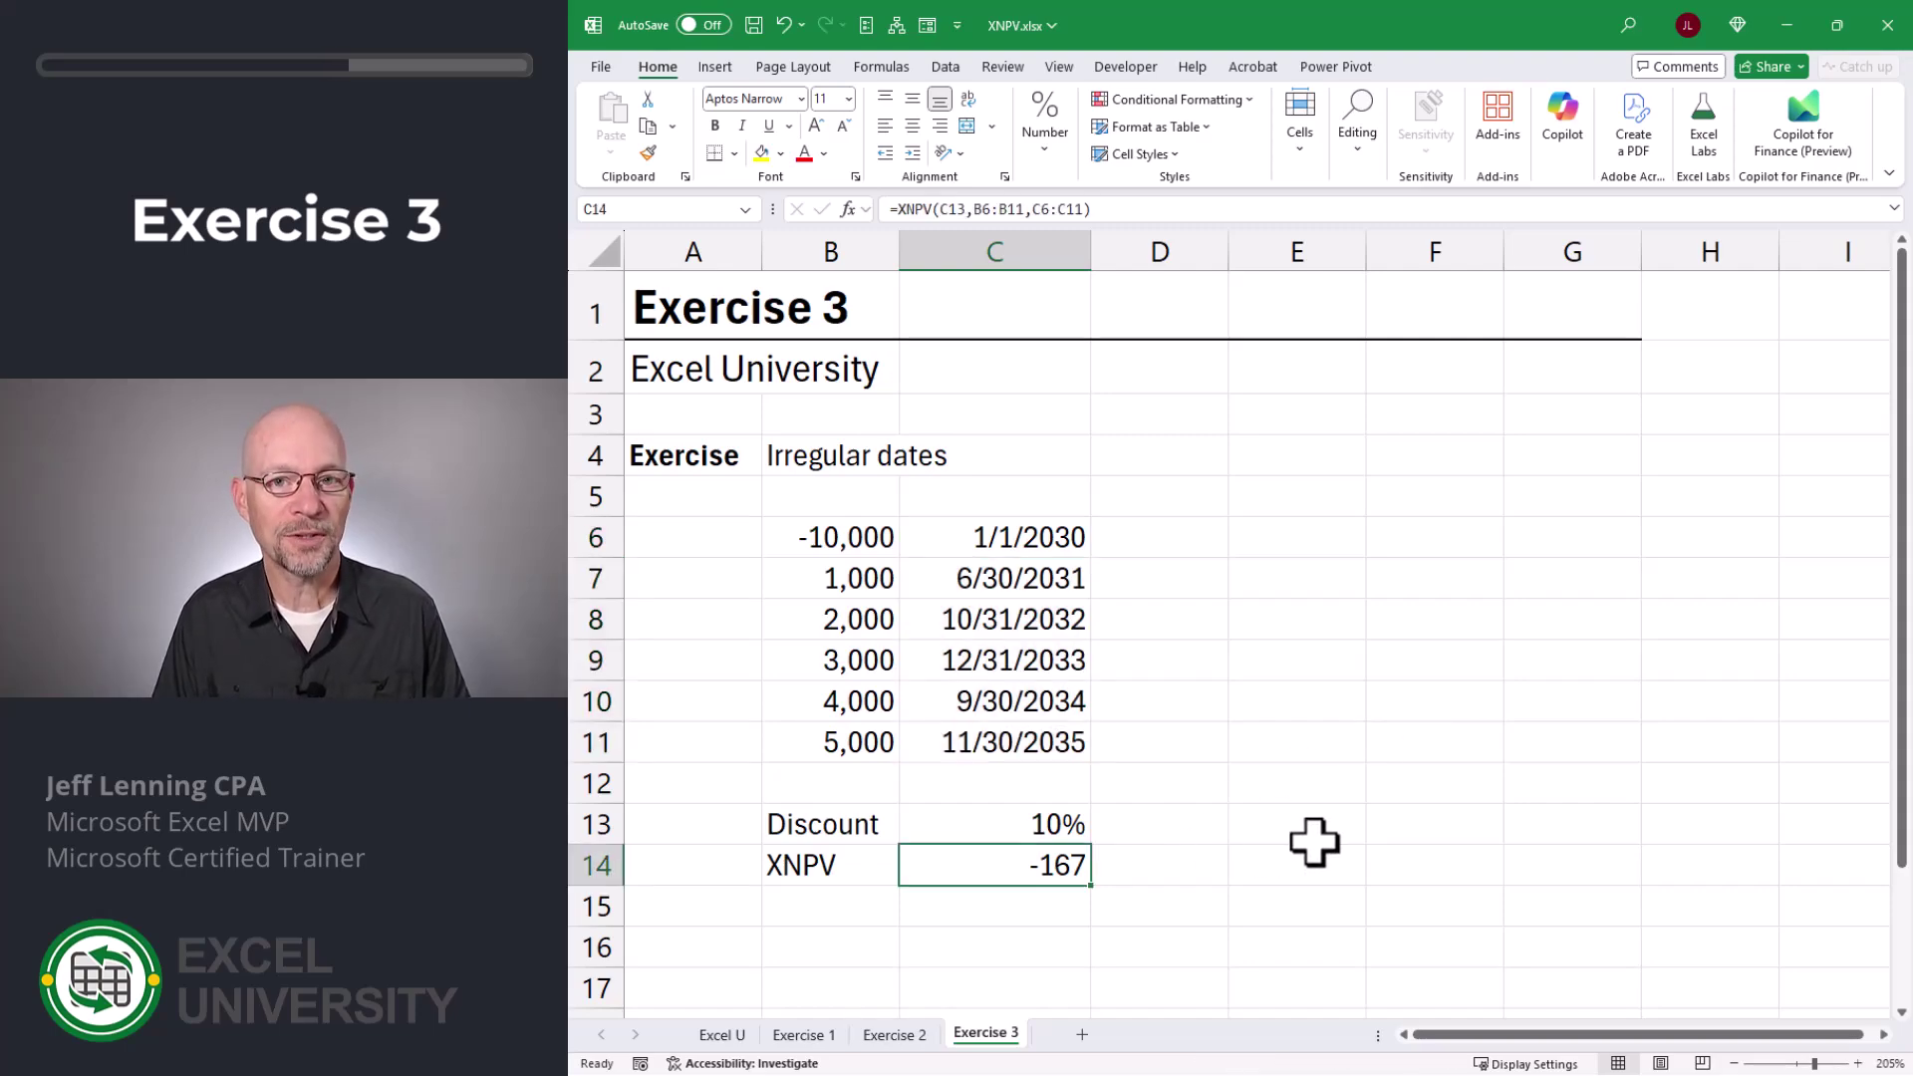